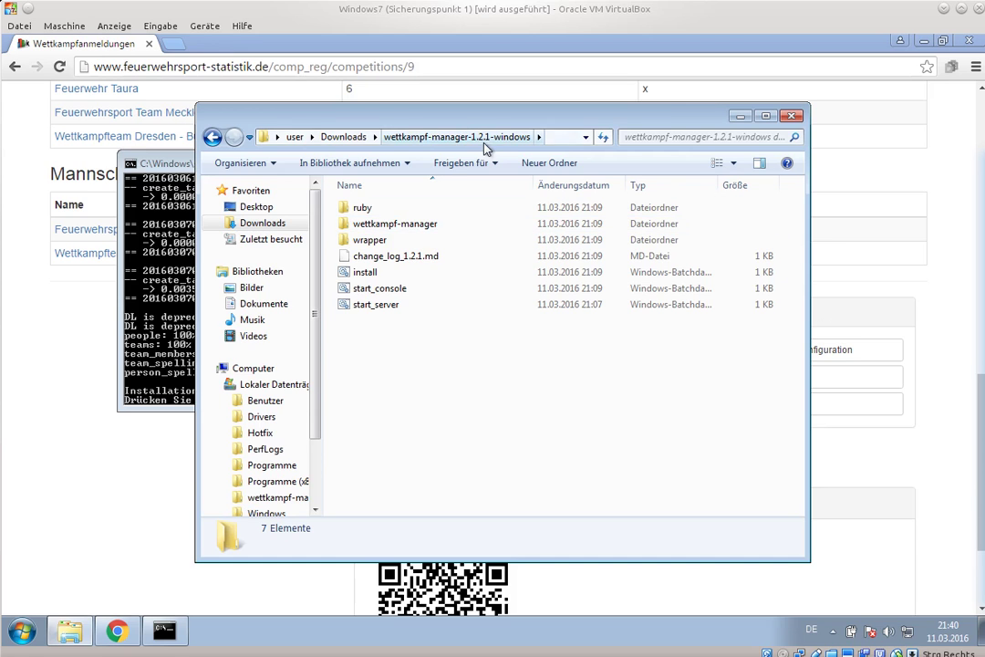
- In Downloads > wettkampf-manager-1.2.1-windows, close the finished install console and run start_server past the security warning
click(369, 136)
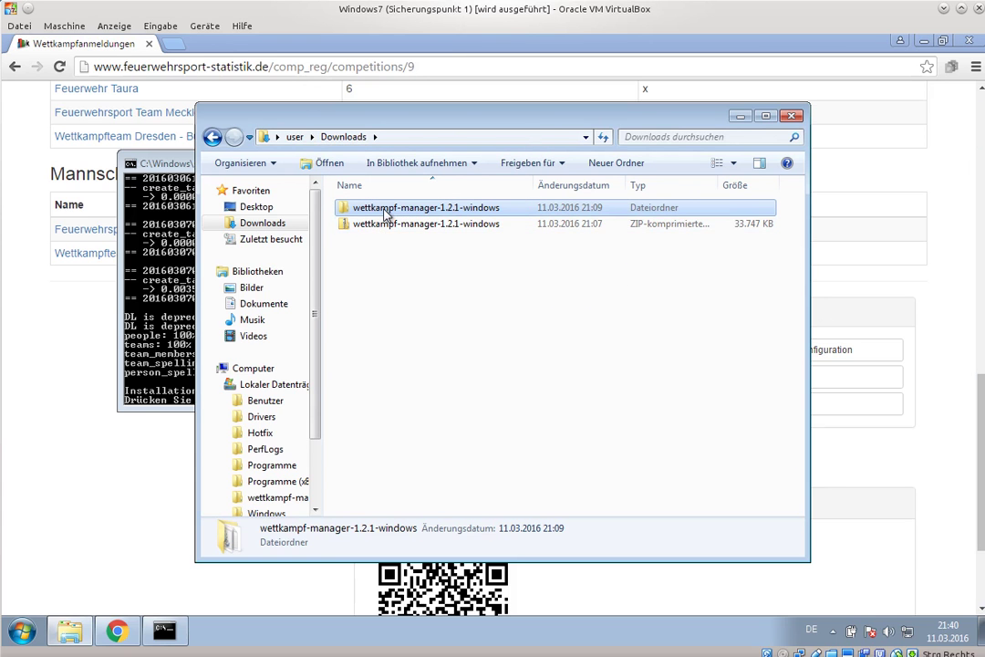
double_click(372, 212)
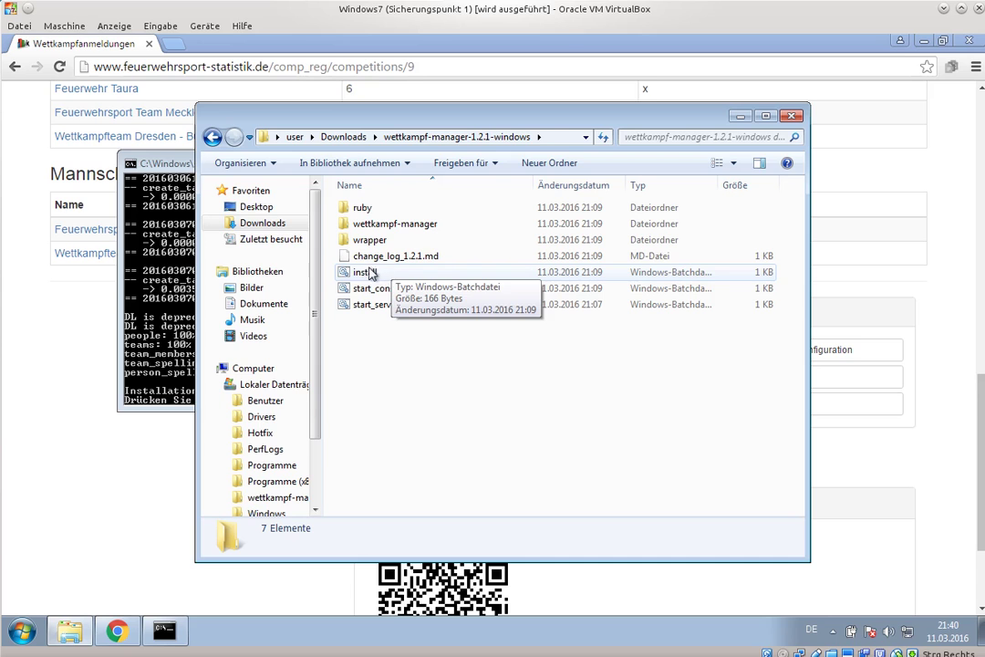
click(150, 164)
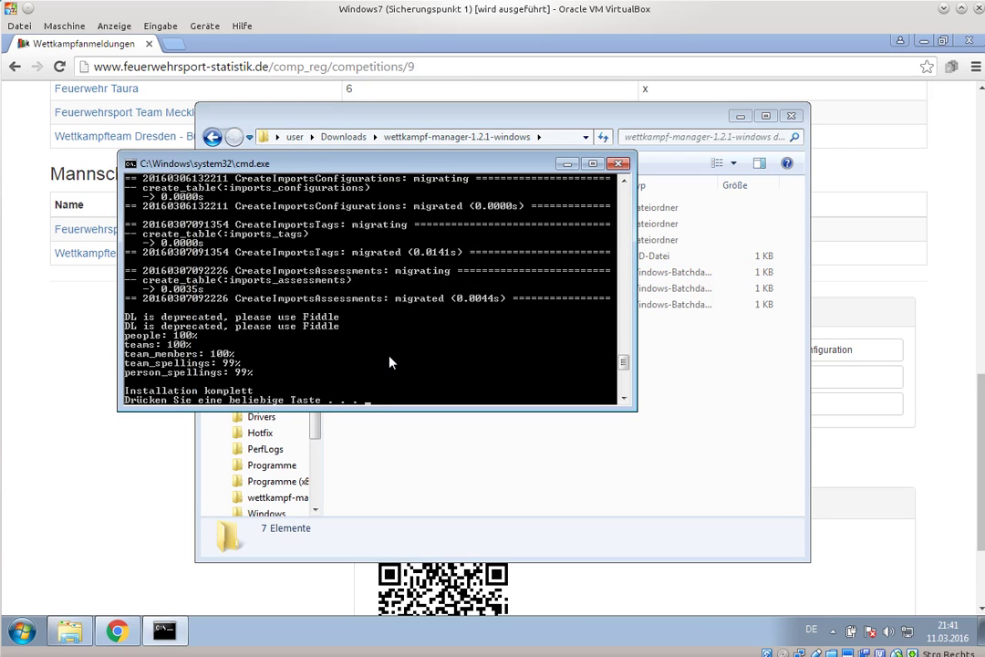
key(Return)
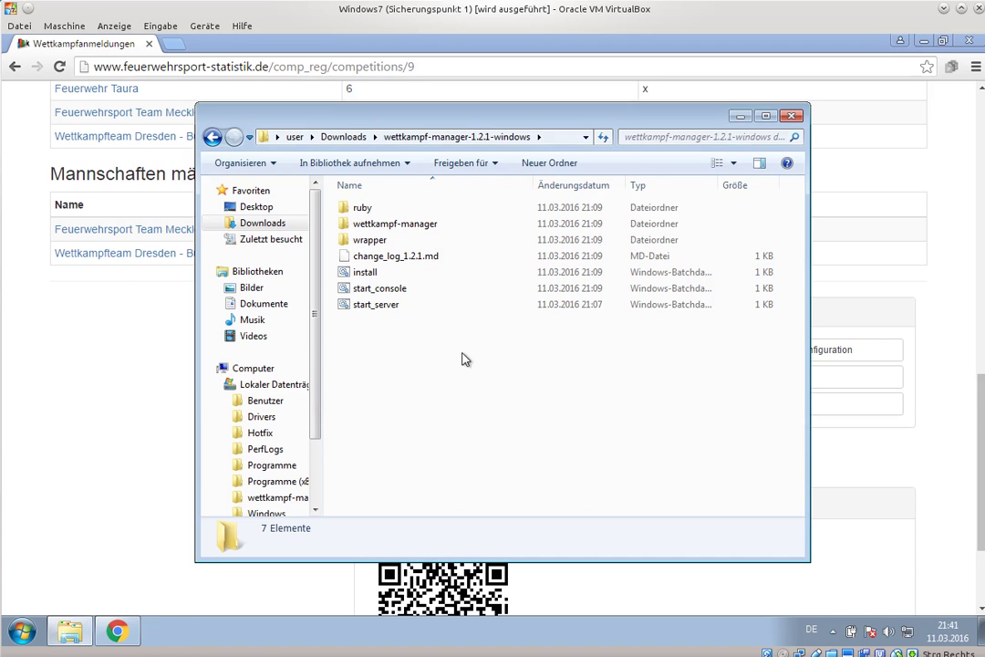
double_click(383, 306)
click(546, 345)
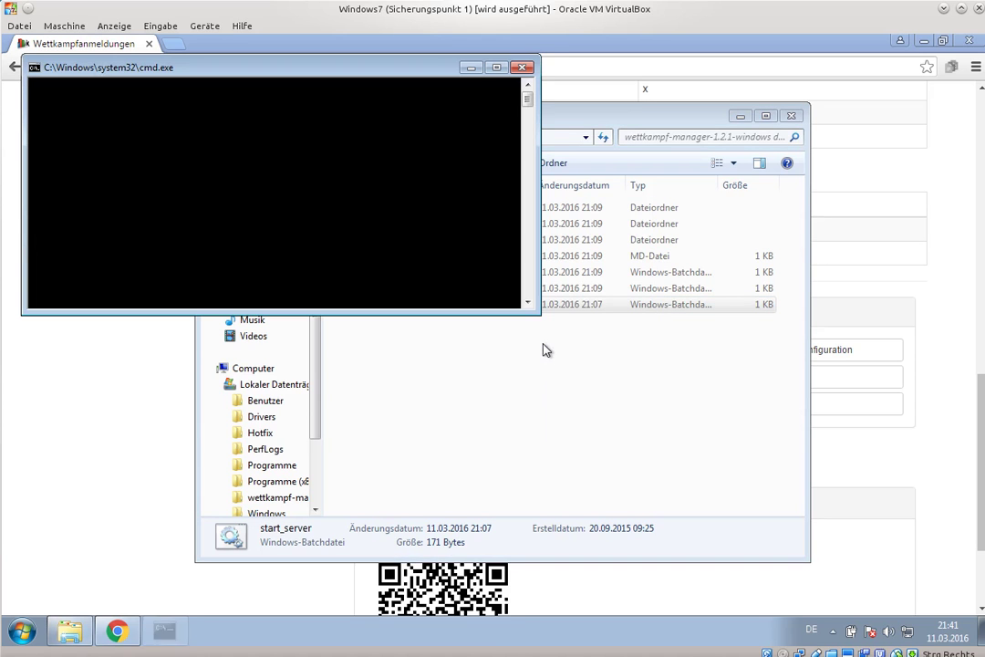
- Download the Hallenpokal 2016 Wettkampf-Manager-Konfiguration export and confirm the local server console is running
click(569, 55)
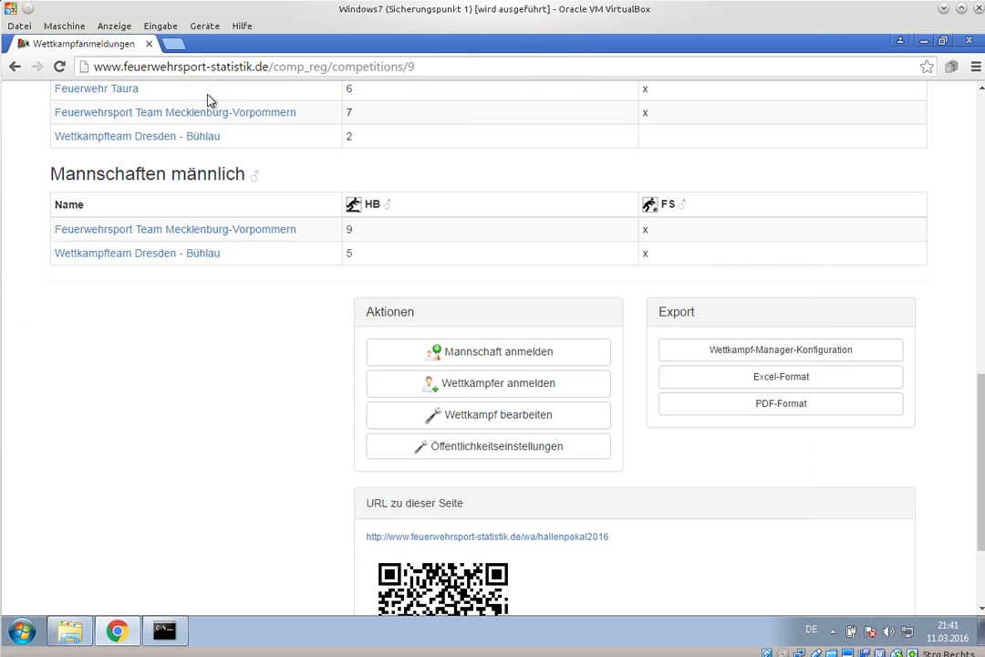
scroll(410, 255, up, 10)
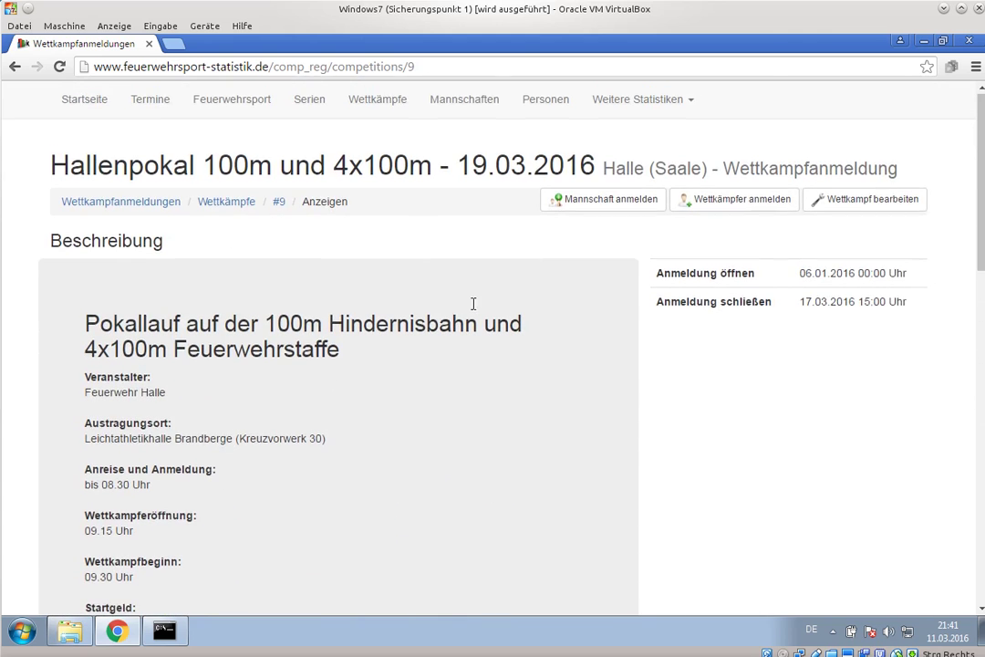
scroll(473, 304, down, 10)
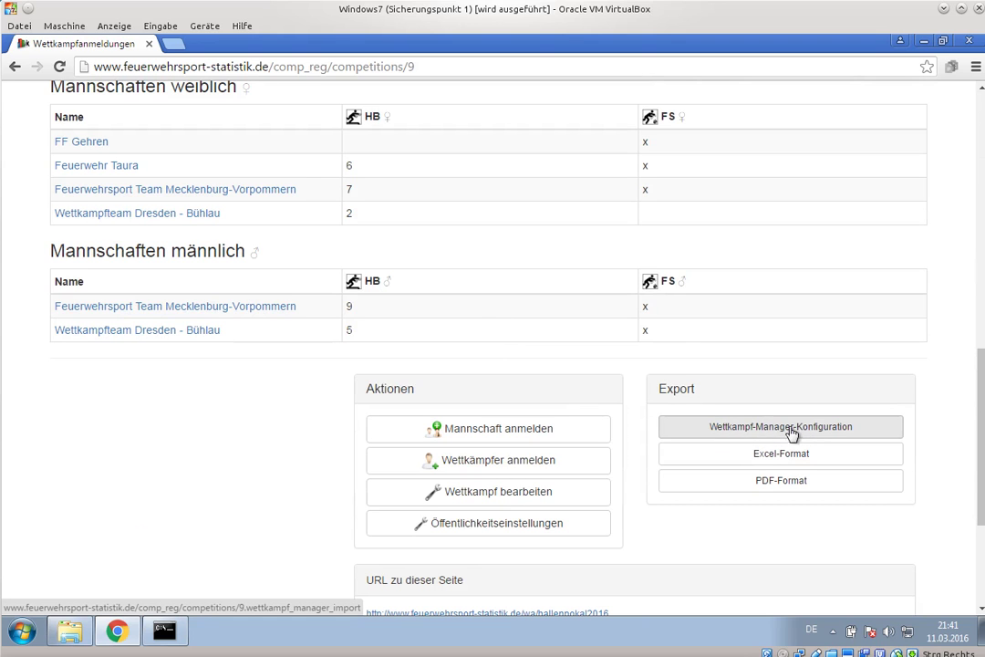
click(730, 433)
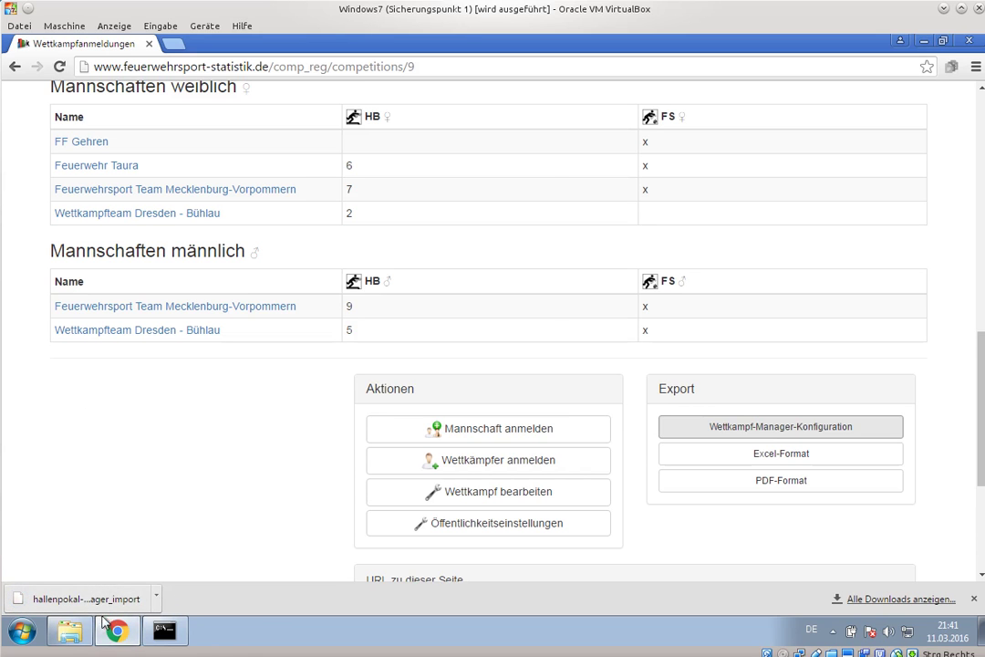
click(164, 631)
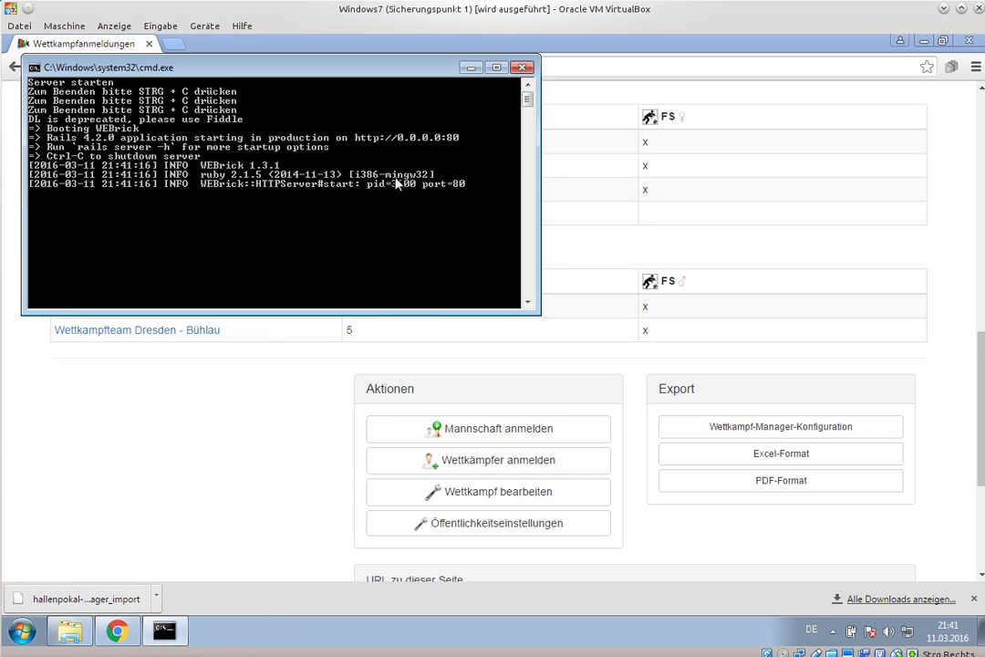
click(280, 436)
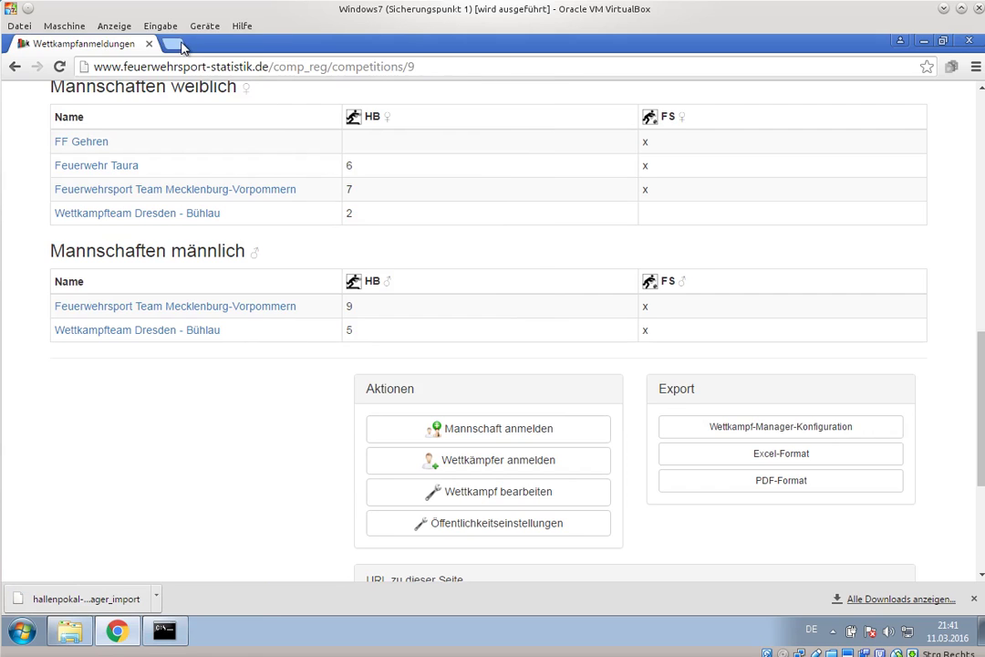
click(173, 43)
- Load Wettkampf-Manager at localhost and submit a new system password in both password fields
text(loc)
key(Return)
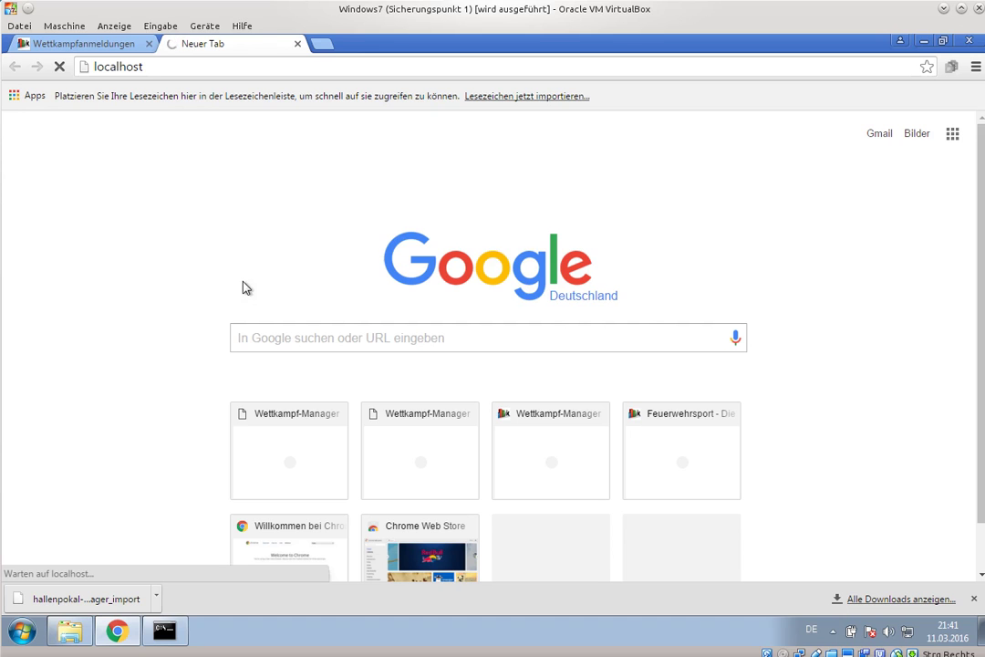
click(137, 264)
text(test)
click(151, 327)
text(test)
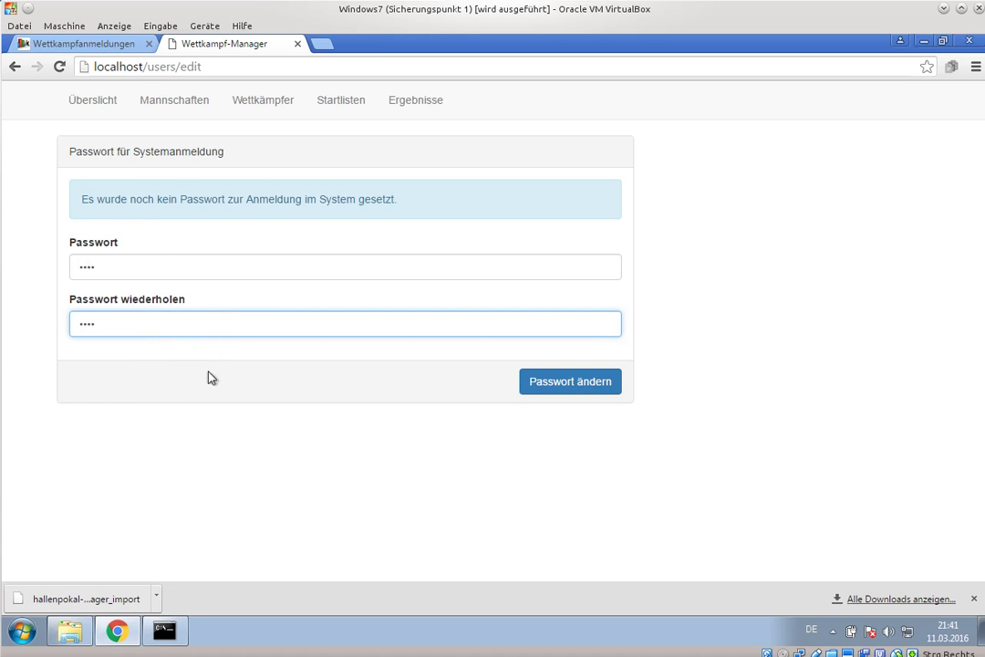
click(546, 399)
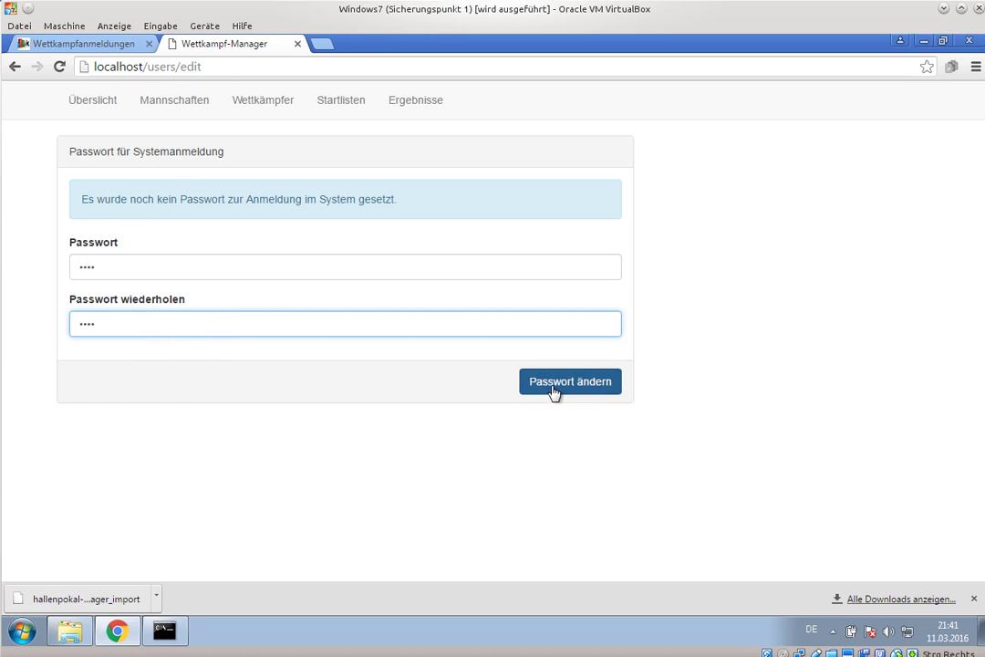
- Re-enter the system password in Passwort and Passwort wiederholen after the mismatch error and save it
click(125, 329)
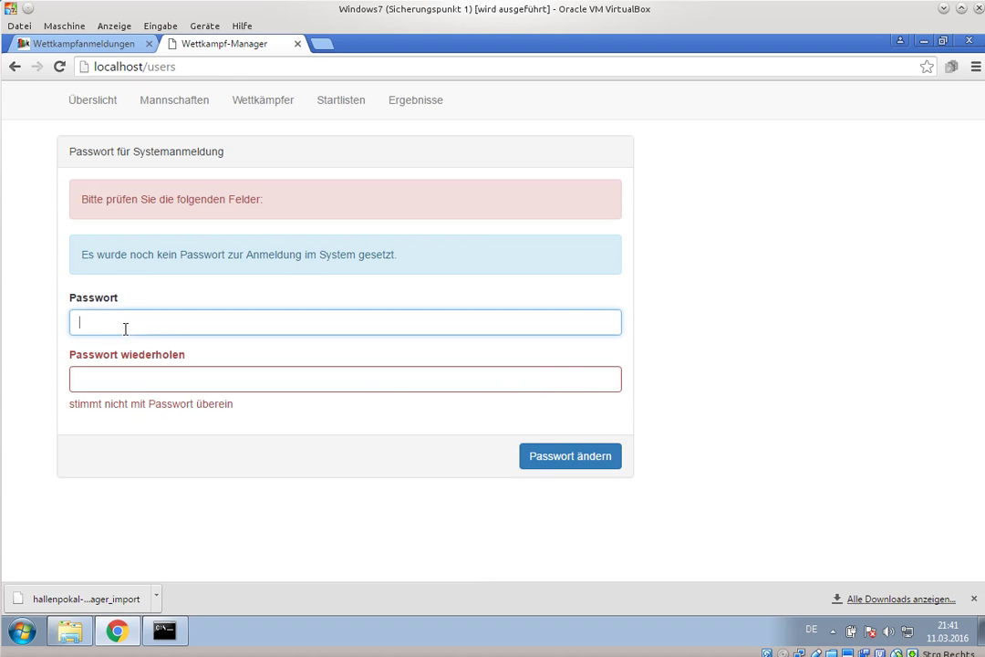
text(1234)
click(150, 378)
text(1234)
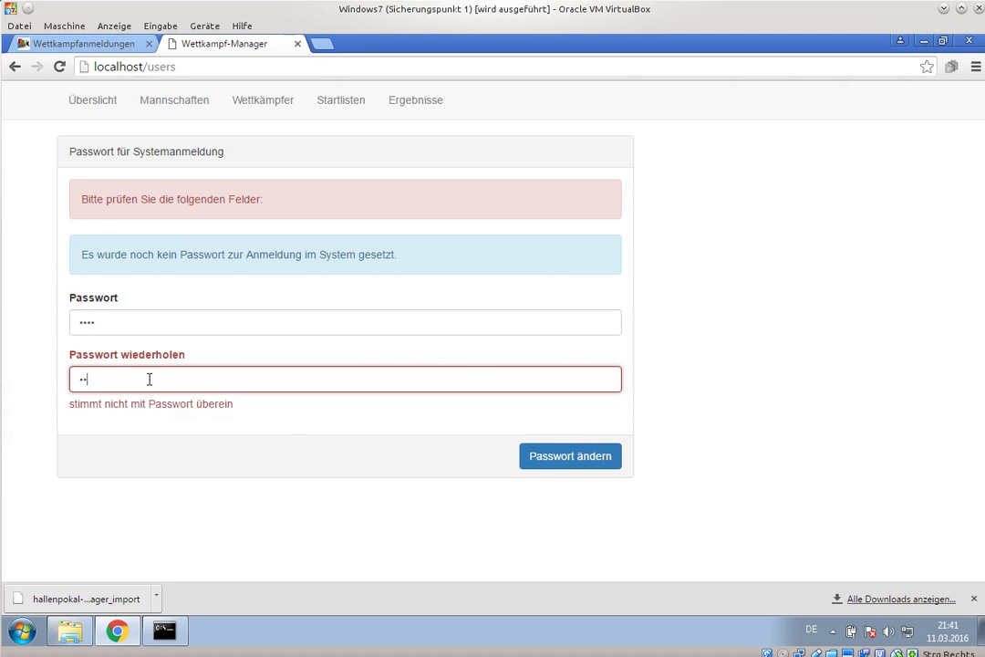
click(578, 458)
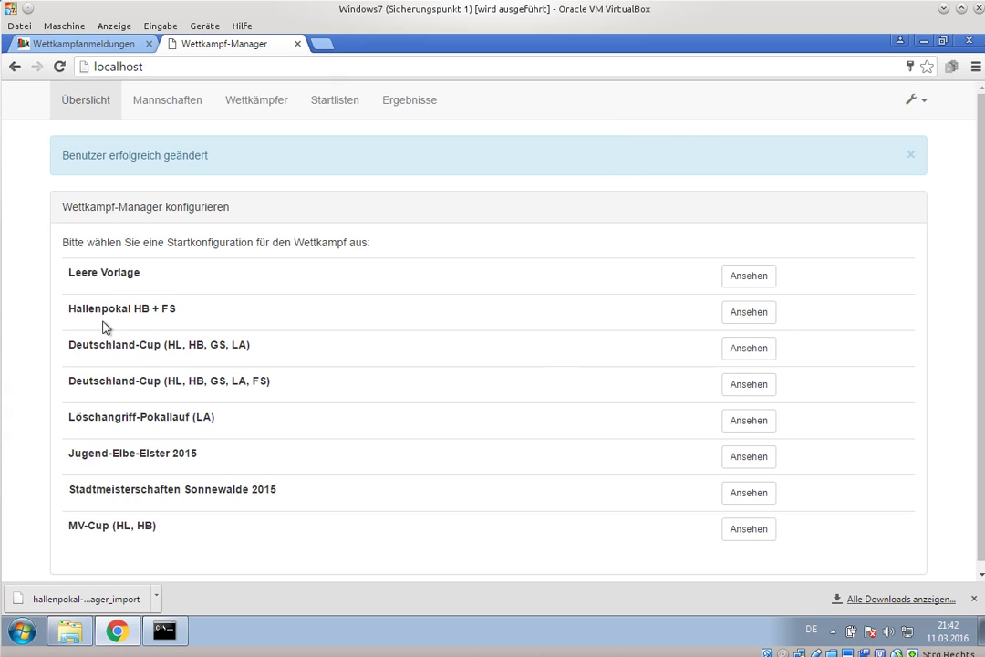
- View and execute the Hallenpokal HB + FS configuration, then go to Import von Feuerwehrsport-Statistik.de
click(754, 314)
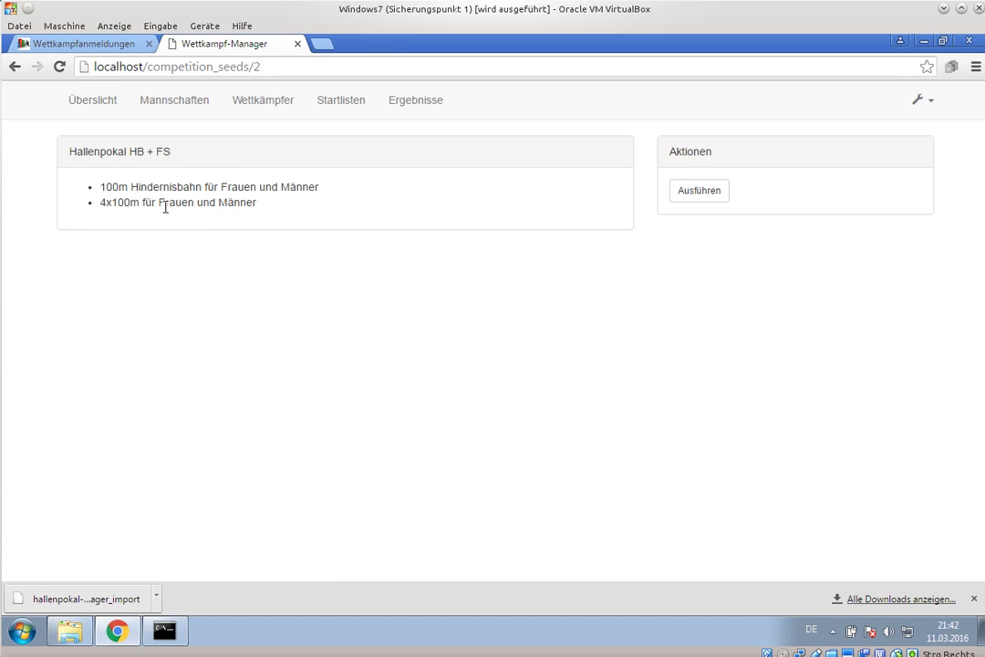
click(701, 190)
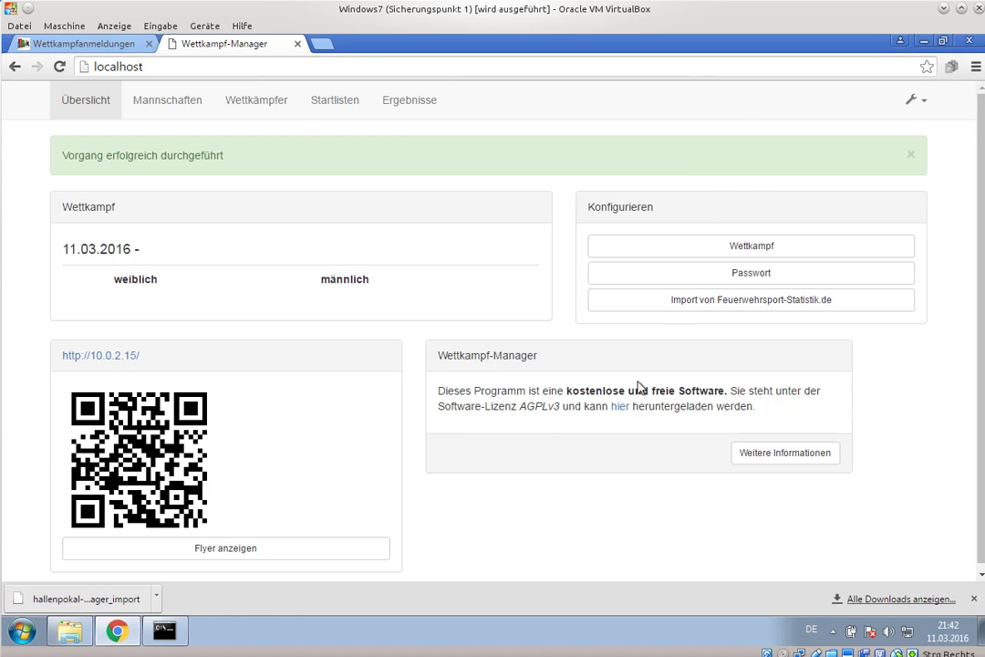
click(734, 307)
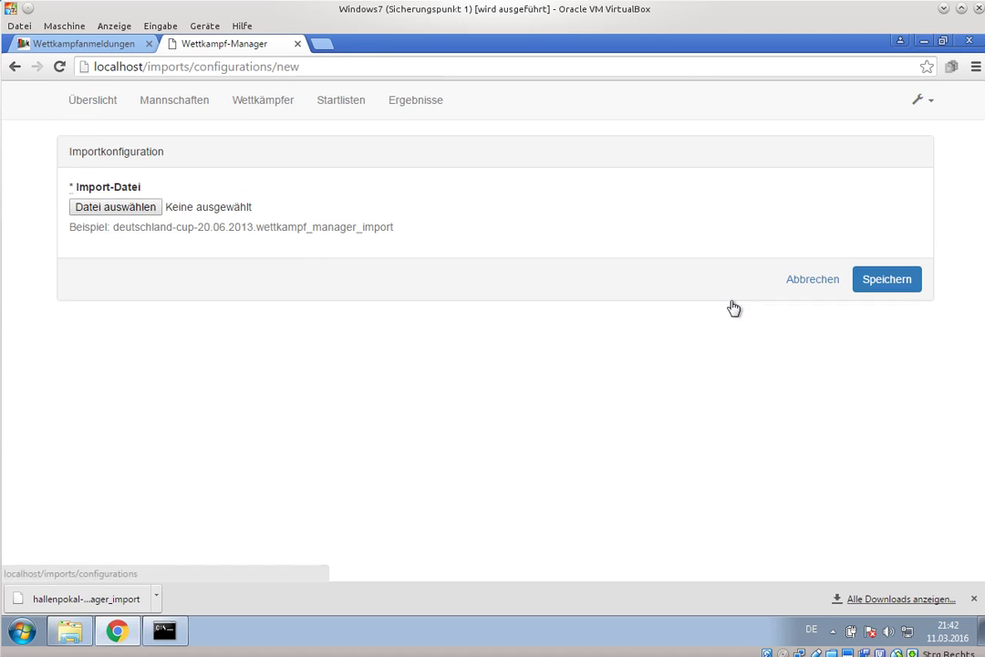
- Select the downloaded hallenpokal import file and save the import configuration
click(153, 211)
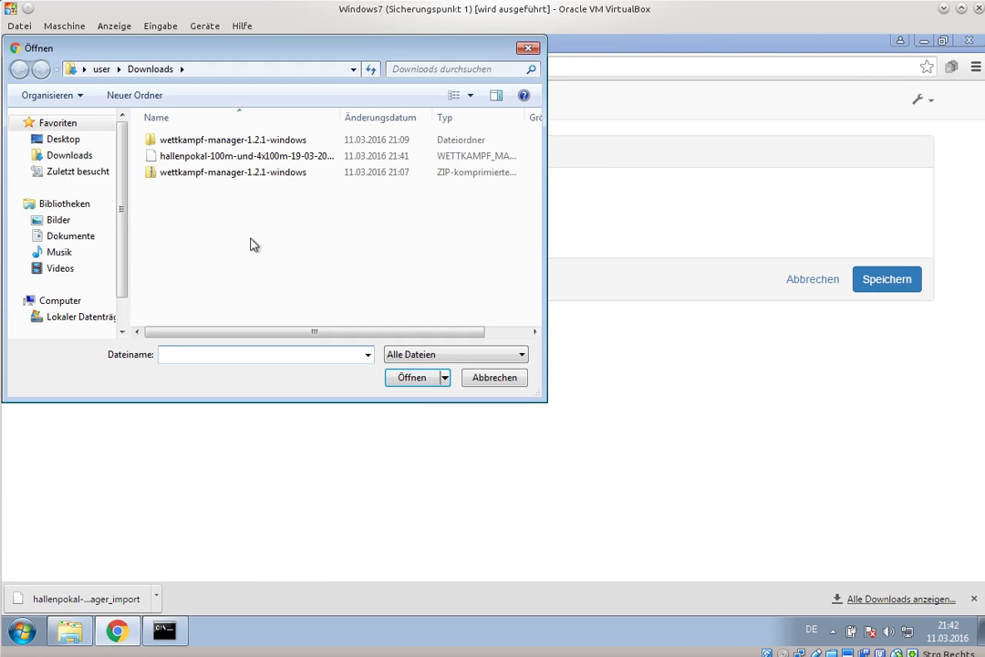
click(237, 157)
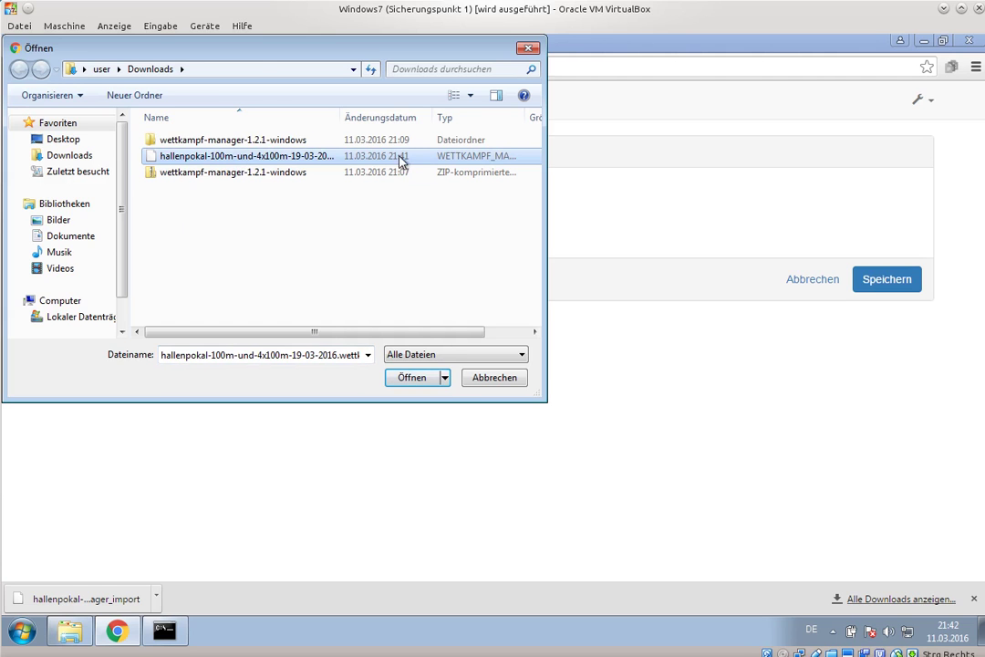
click(425, 377)
click(877, 283)
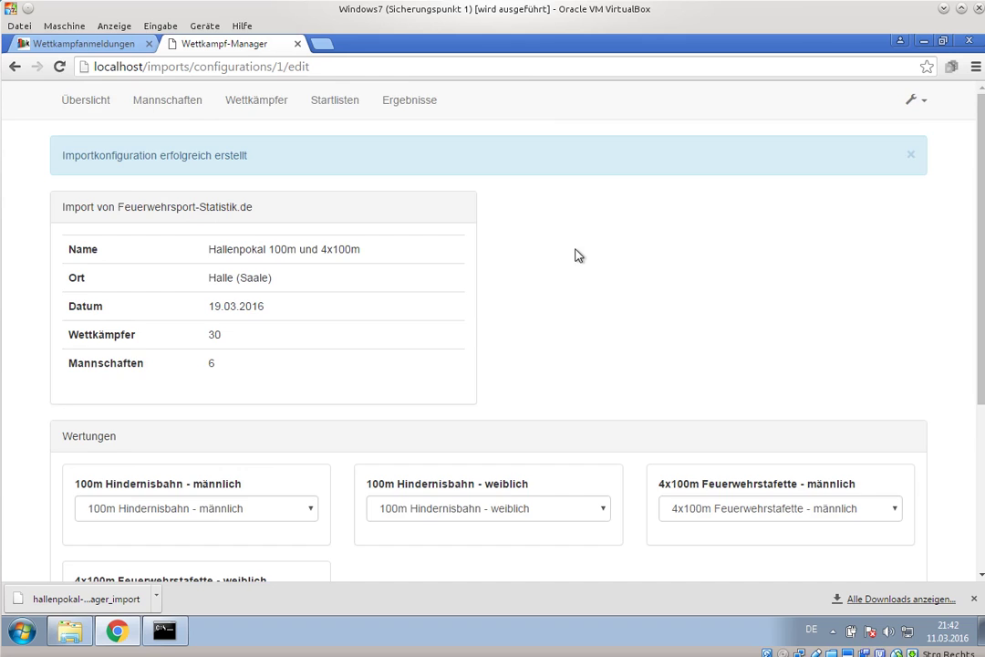
- Keep 100m Hindernisbahn - männlich as the men's group mapping and confirm the scoring group assignments
scroll(577, 255, down, 2)
scroll(576, 255, up, 1)
scroll(574, 257, down, 1)
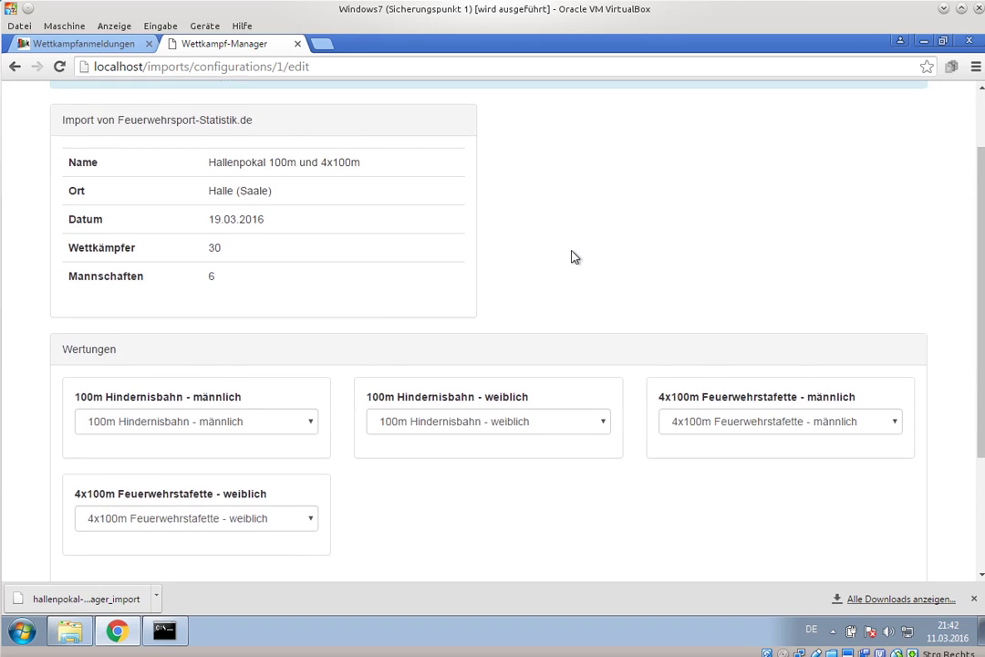
scroll(574, 257, down, 1)
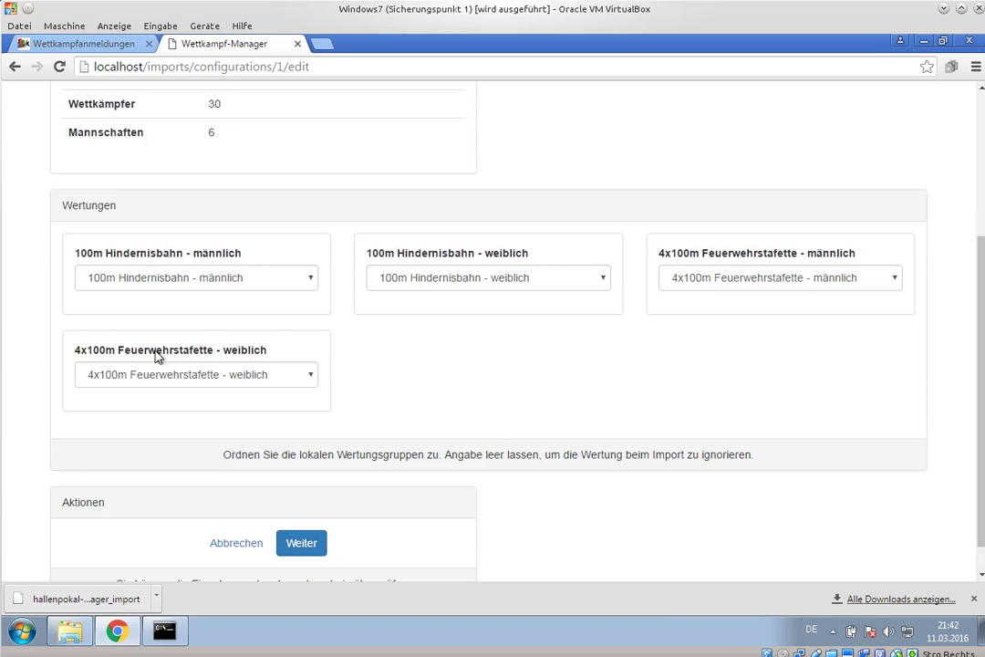
click(243, 285)
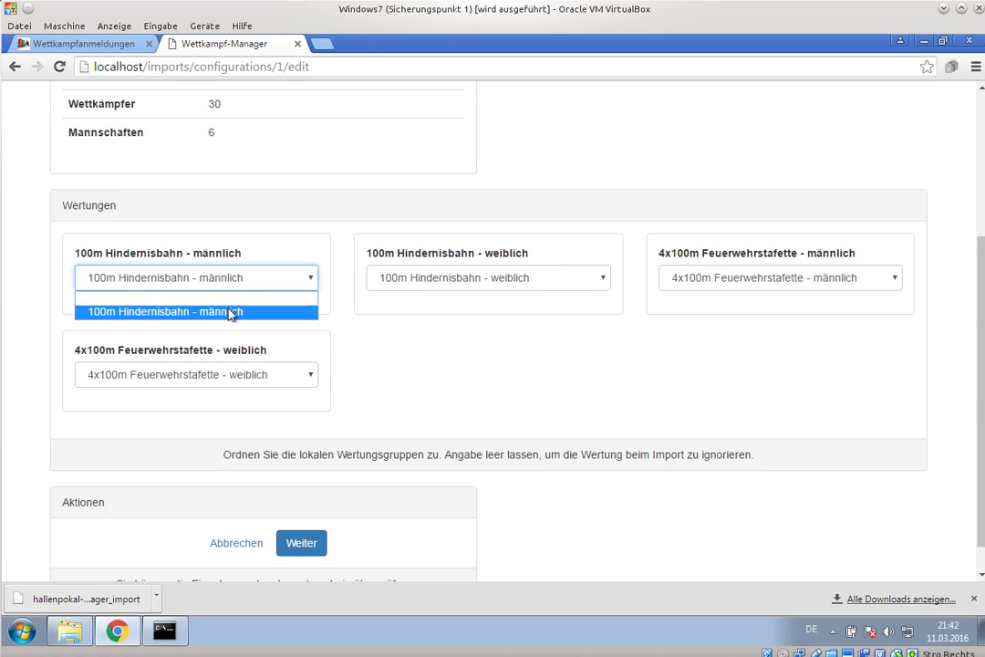
click(232, 312)
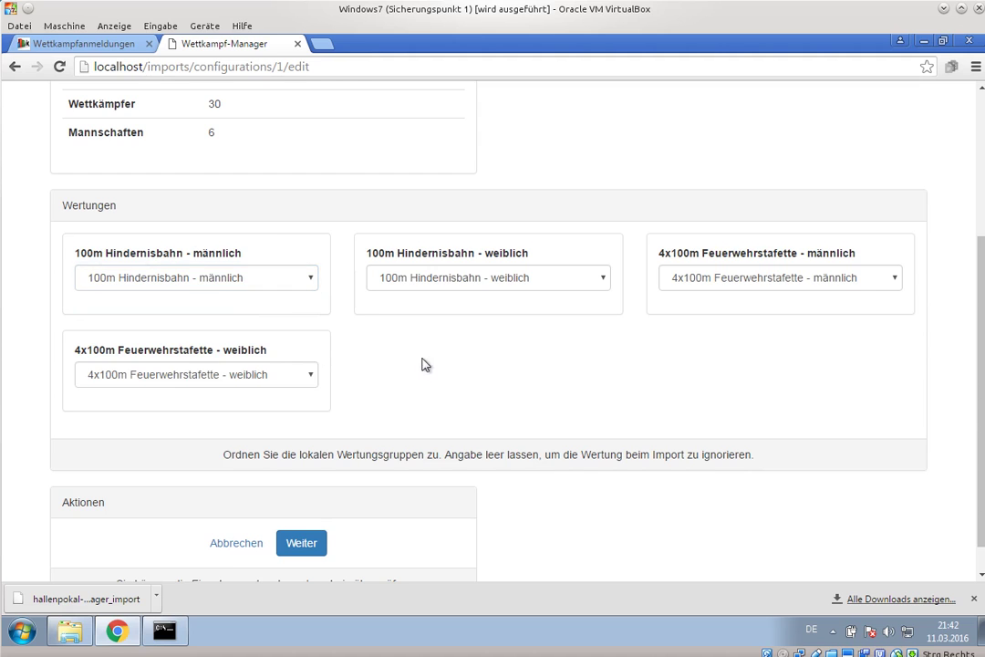
scroll(278, 488, down, 1)
click(288, 509)
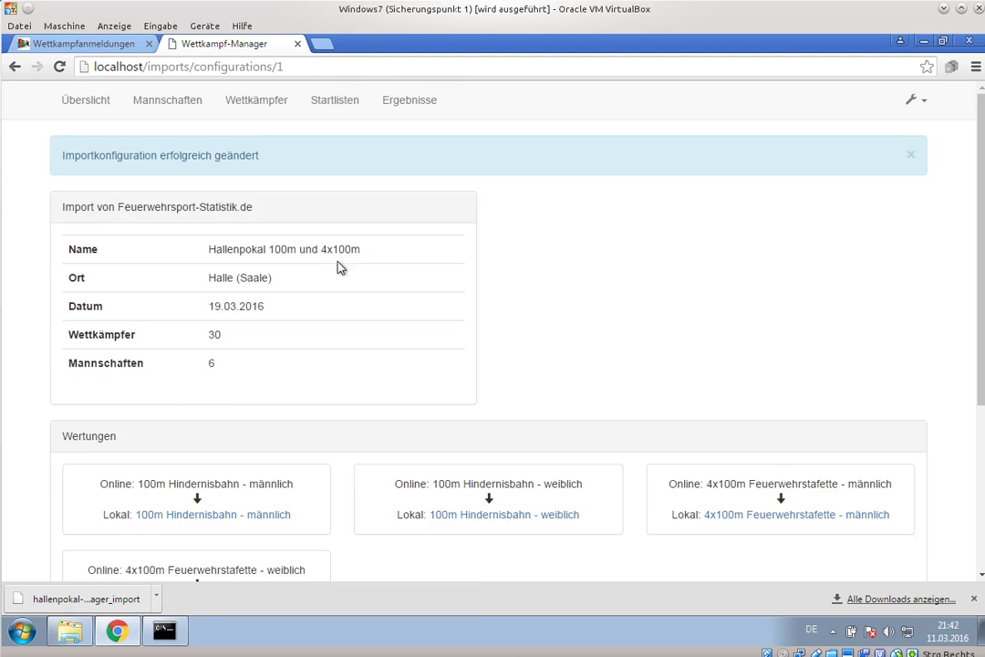
- Check the 30 competitors and 6 teams to import, then run the import and confirm it
scroll(340, 269, down, 1)
double_click(212, 258)
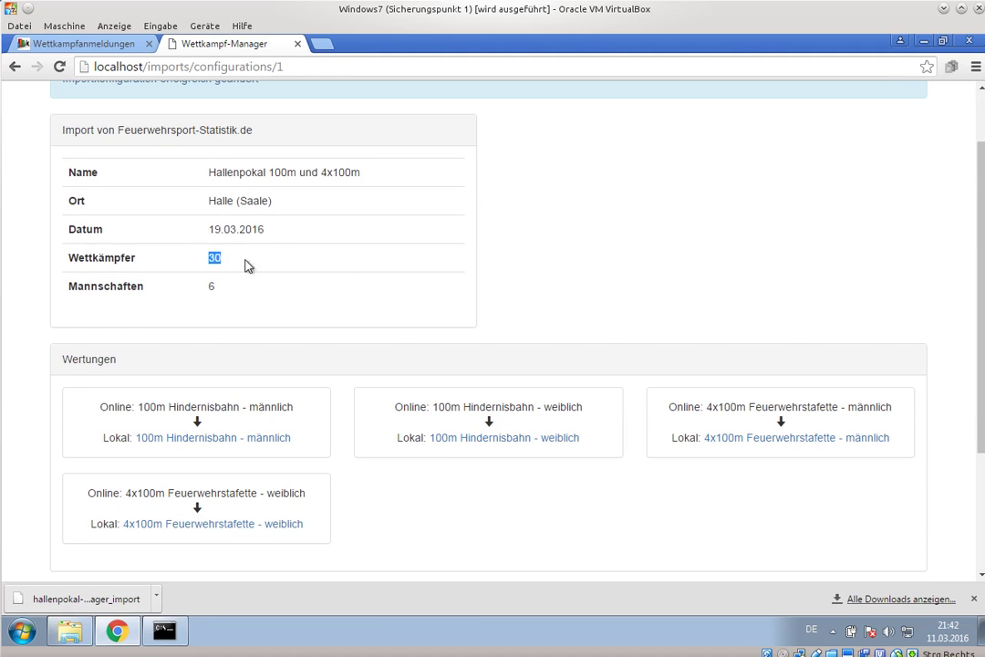
drag(229, 286, 209, 290)
scroll(297, 297, down, 1)
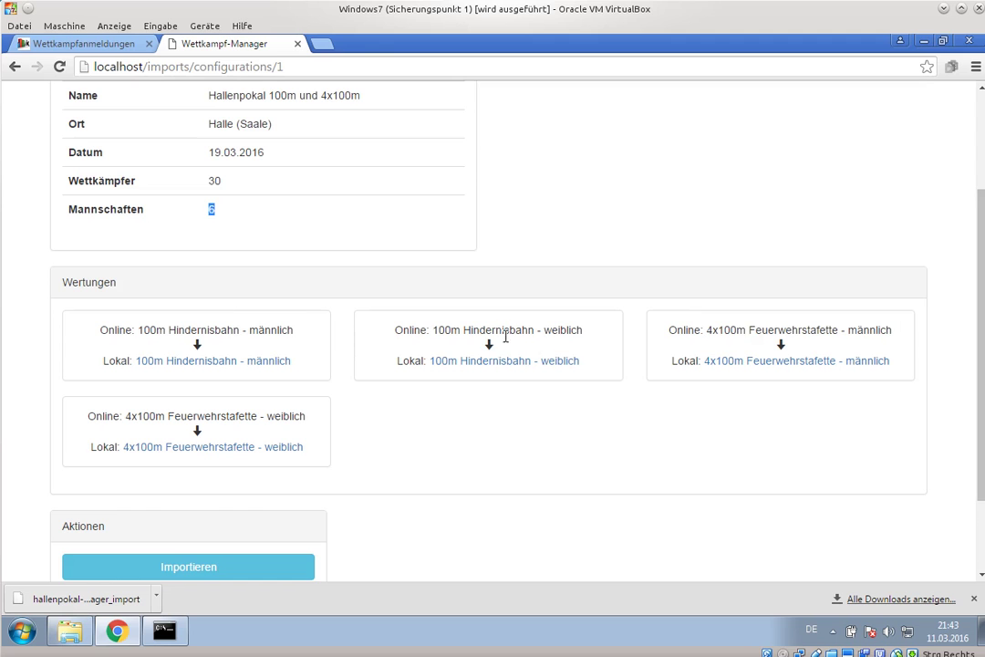
scroll(332, 466, down, 2)
click(227, 470)
click(544, 168)
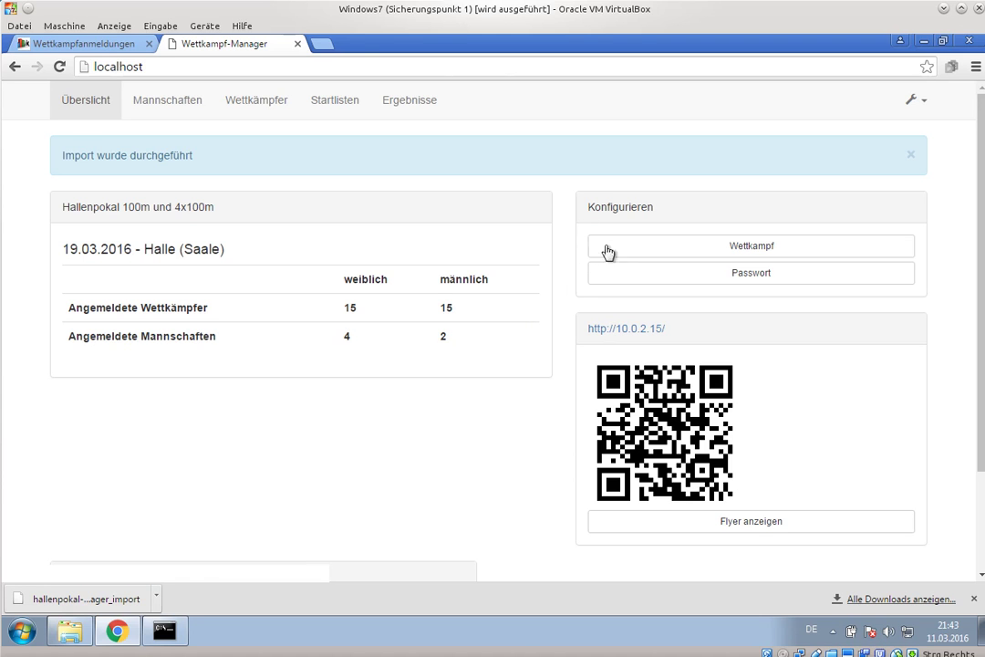
- Delete ' 100m und 4x100m' from the competition name, leaving 'Hallenpokal', and save the settings
click(646, 257)
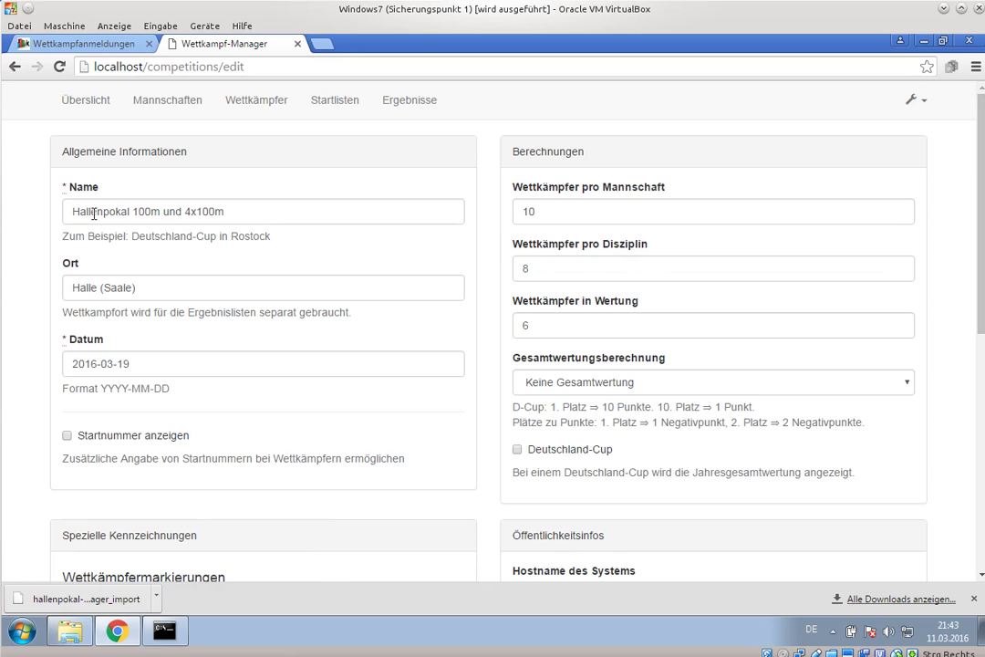
drag(132, 212, 295, 217)
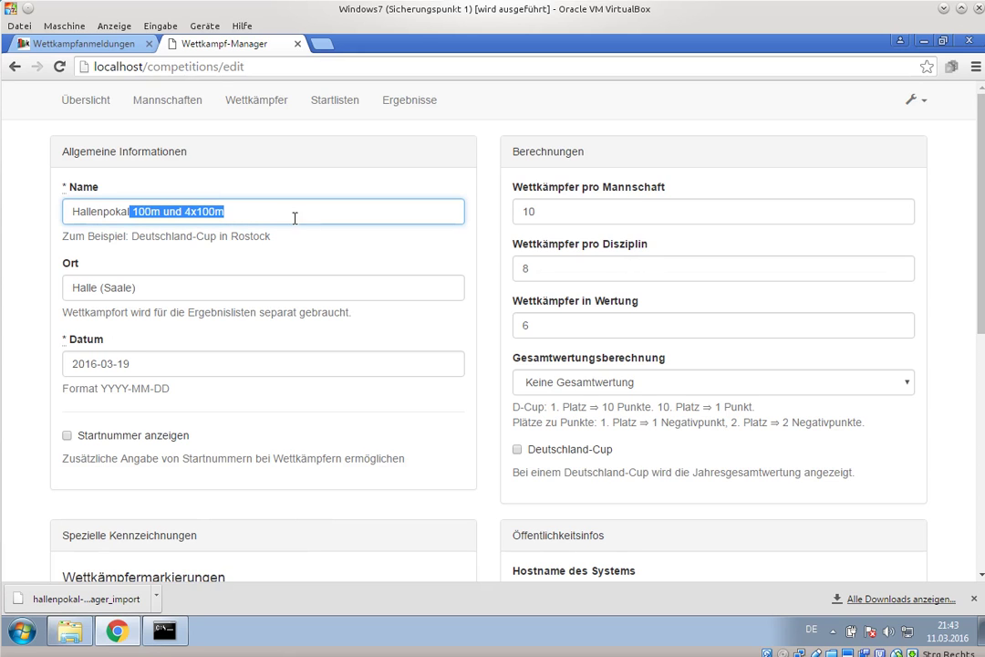
key(BackSpace)
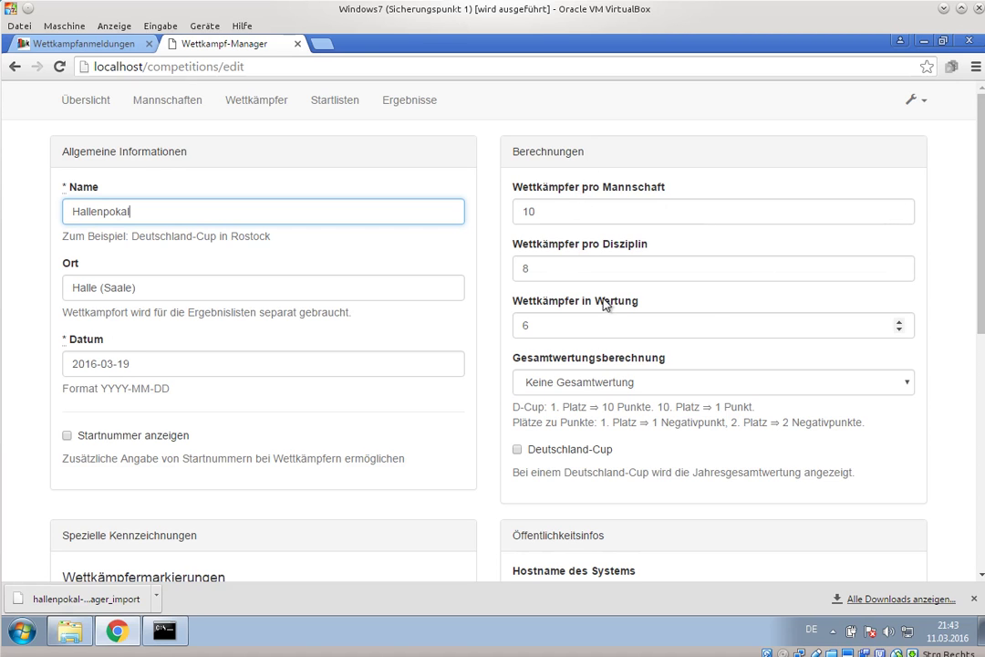
scroll(616, 288, down, 1)
scroll(418, 352, down, 3)
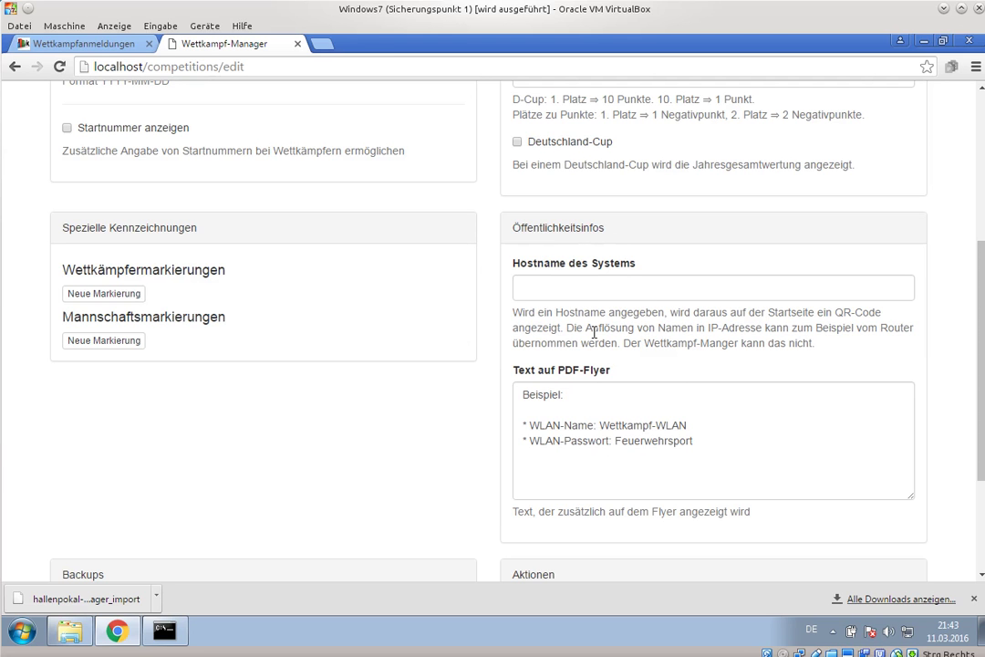
scroll(611, 374, down, 2)
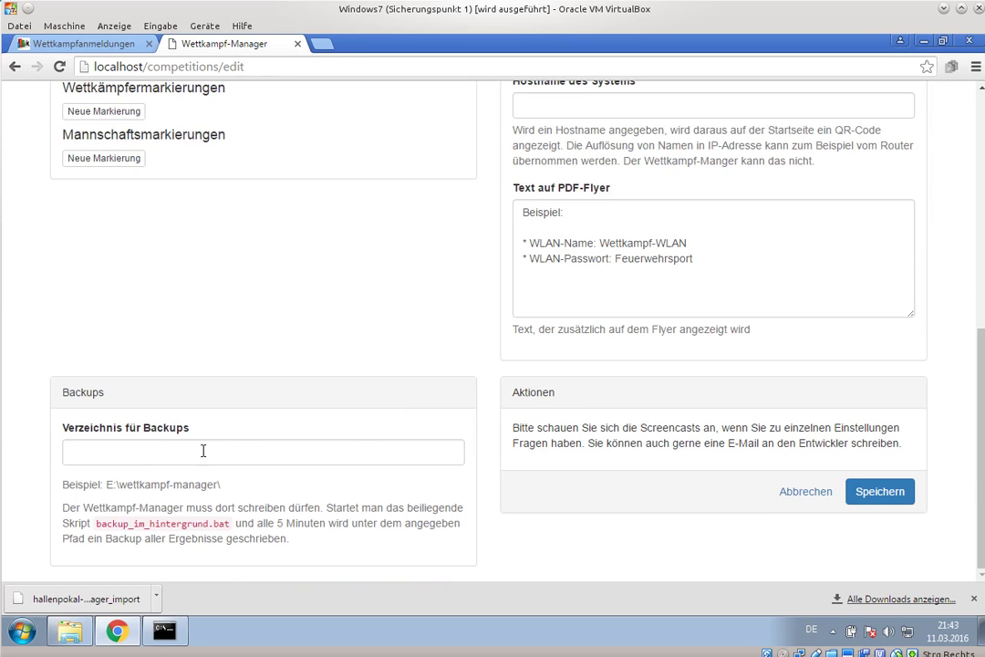
click(874, 493)
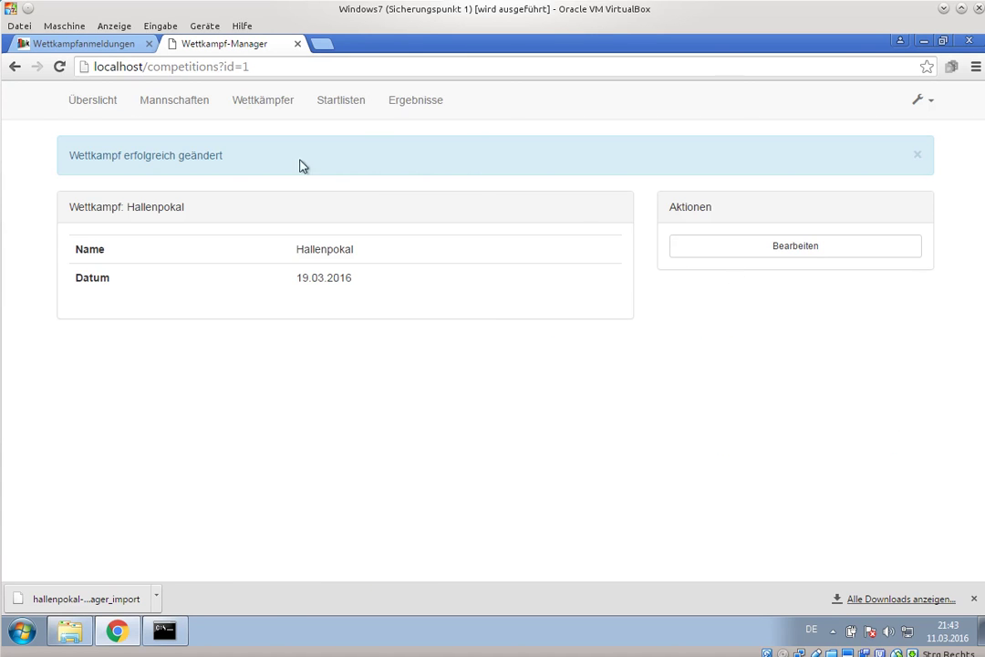
- Browse the 100m Hindernisbahn - weiblich results and competitors, then open the women's Team Mecklenburg-Vorpommern page
click(410, 115)
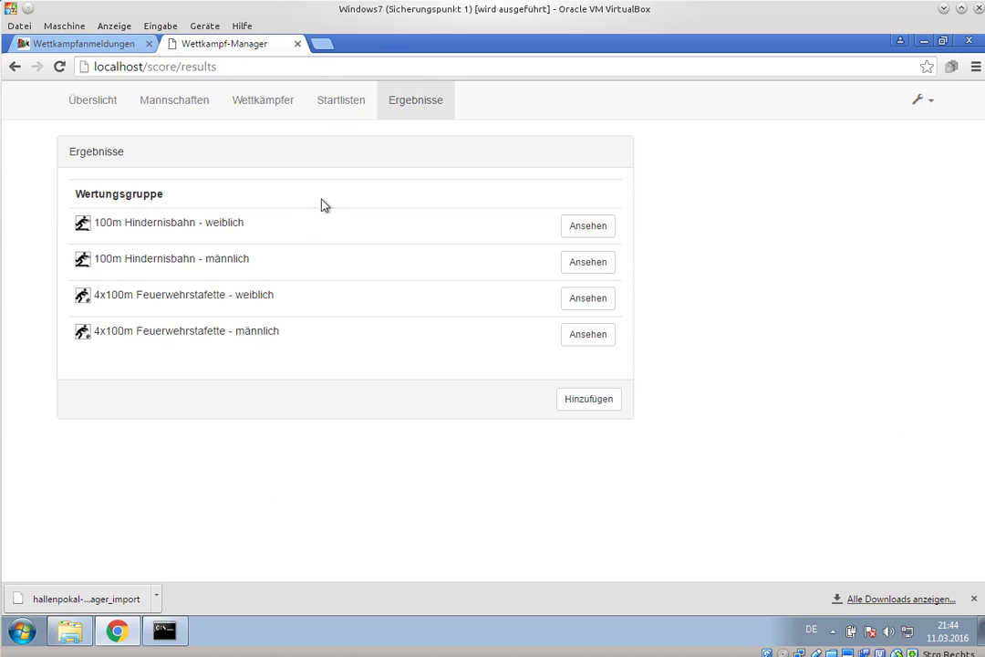
click(588, 225)
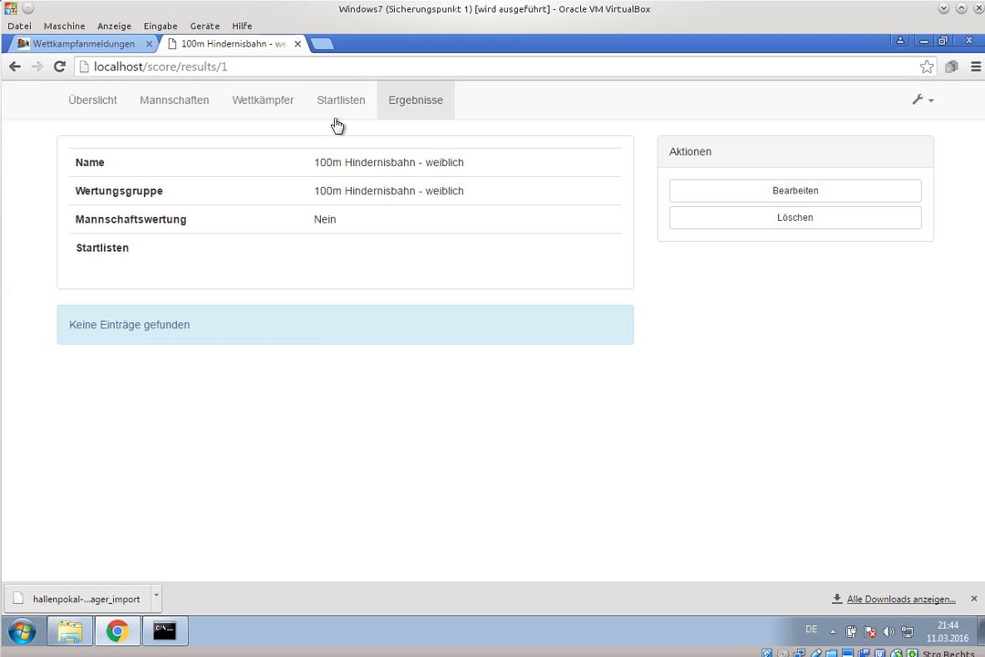
click(279, 120)
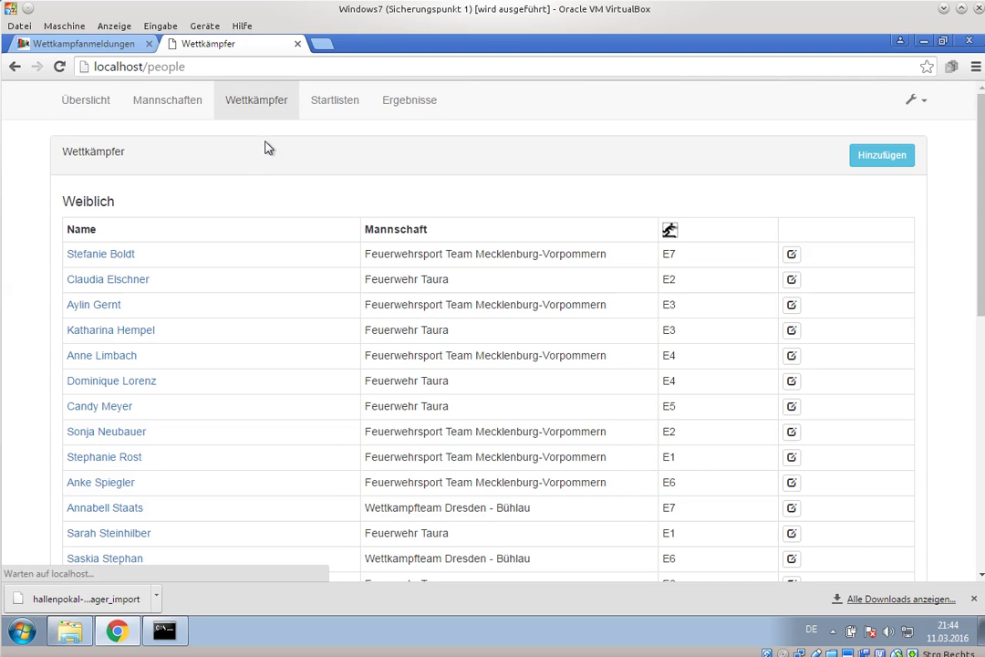
scroll(451, 242, down, 1)
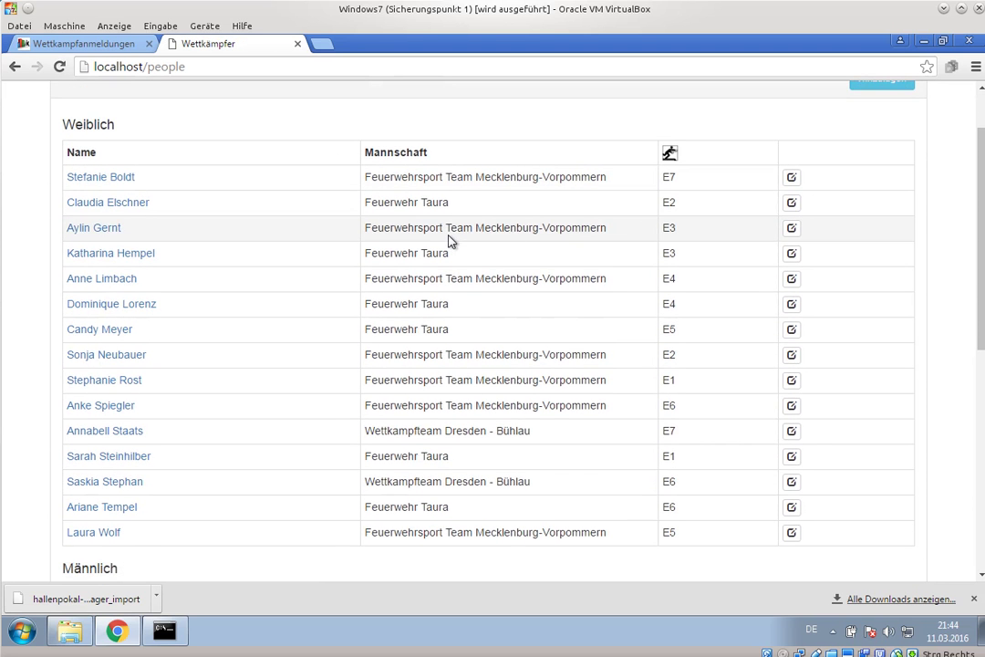
scroll(449, 245, down, 6)
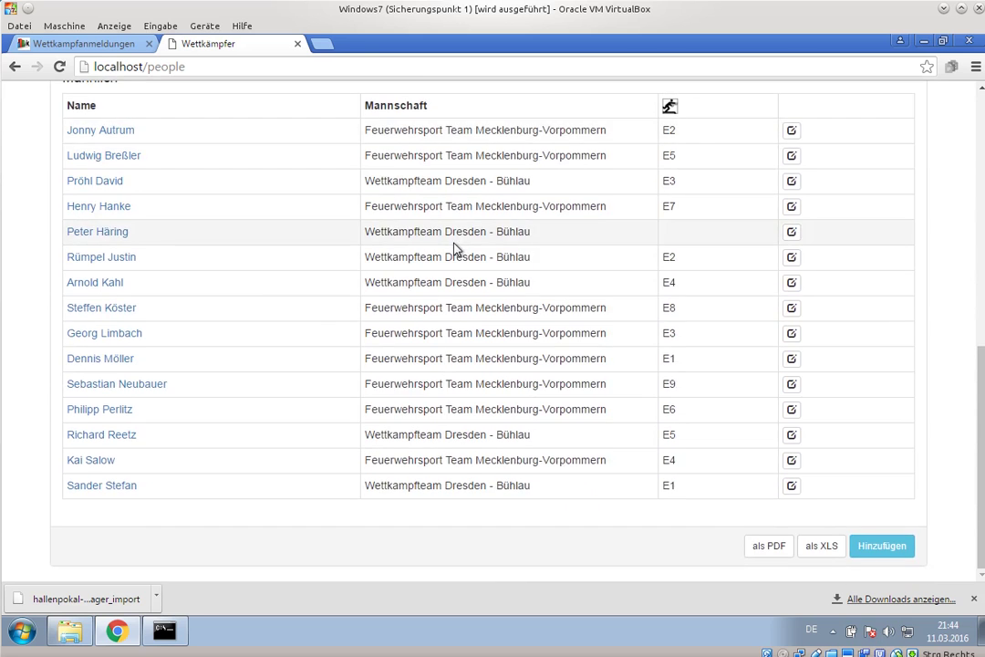
scroll(454, 246, up, 4)
scroll(454, 248, up, 3)
click(188, 102)
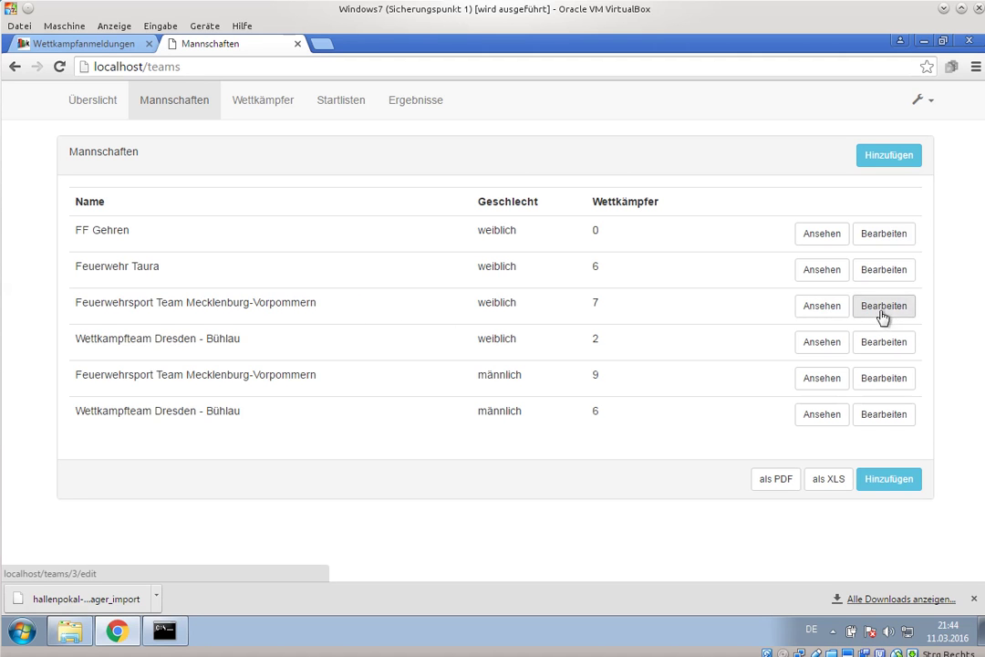
click(830, 310)
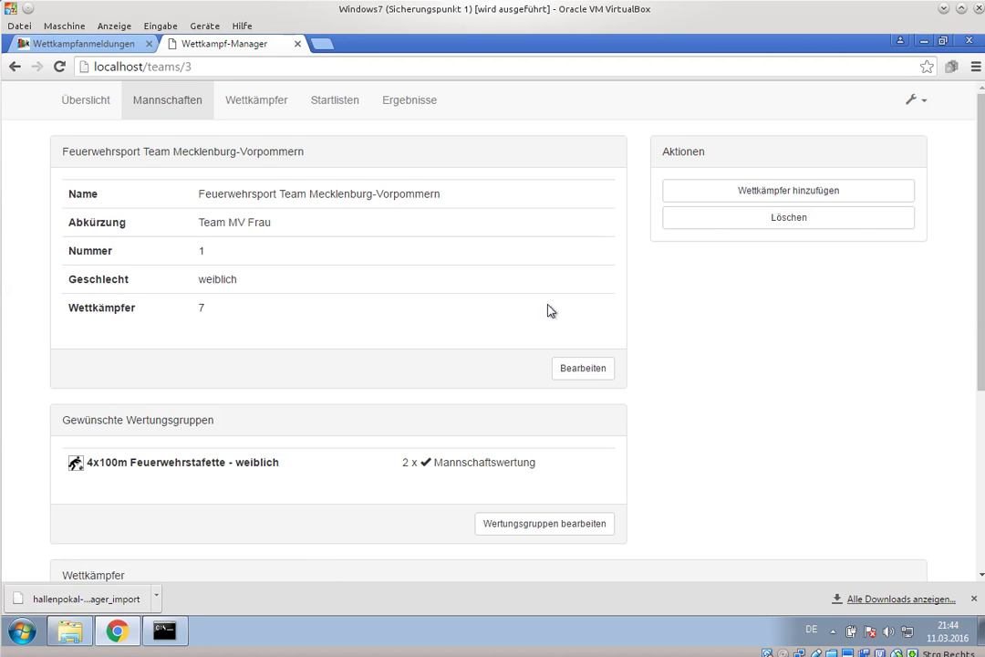
- Untick the E4 competitor's Teilnahme in 100m Hindernisbahn and save, leaving slot E4 empty
scroll(686, 297, down, 1)
scroll(685, 297, up, 1)
scroll(686, 296, down, 3)
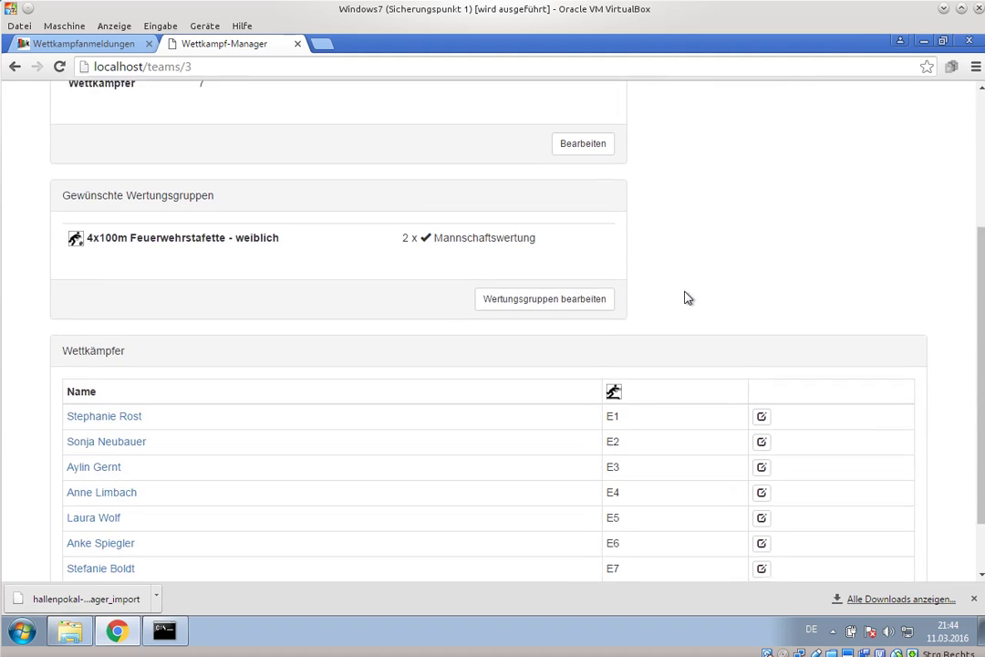
scroll(690, 293, down, 1)
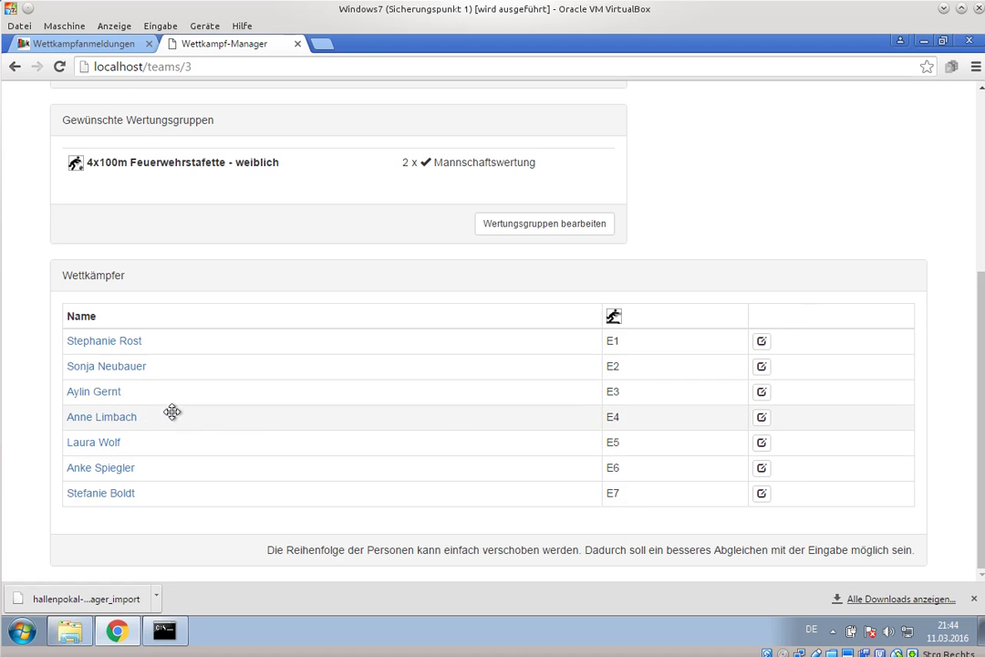
click(762, 419)
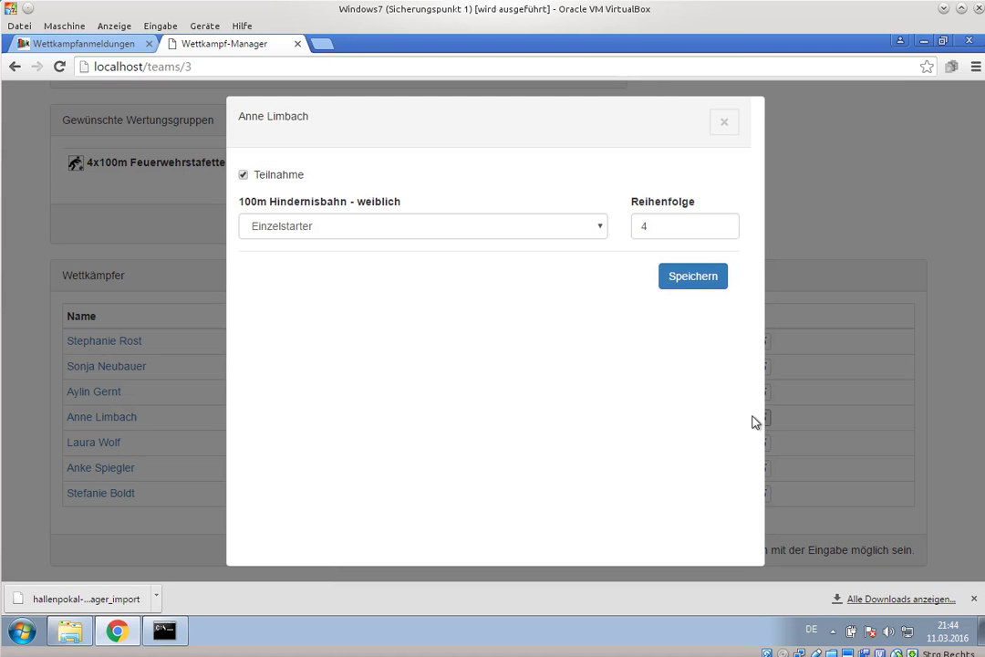
click(280, 181)
click(686, 286)
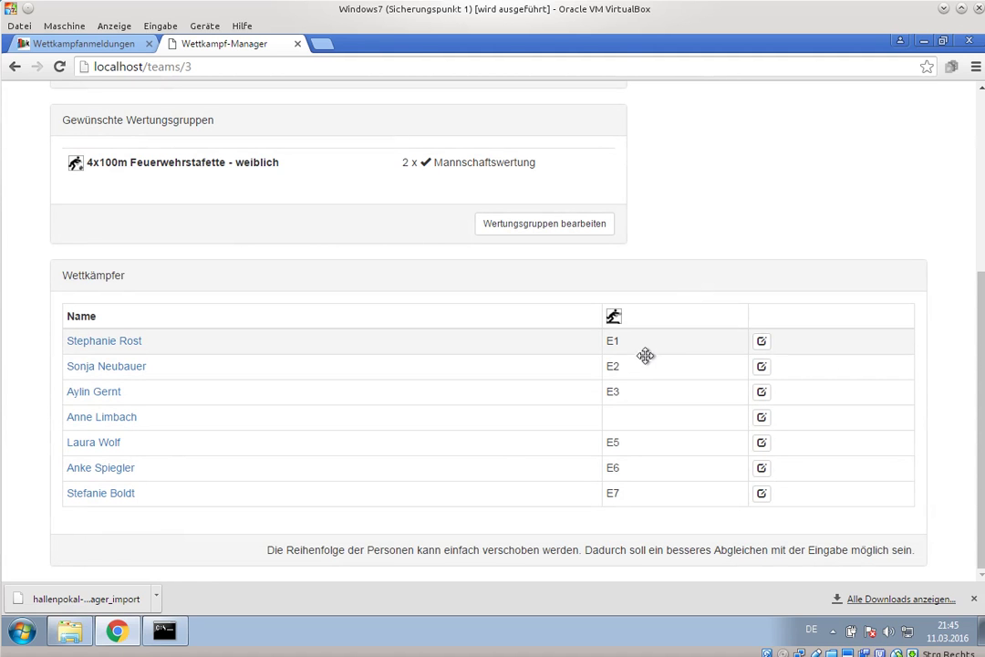
scroll(629, 351, up, 3)
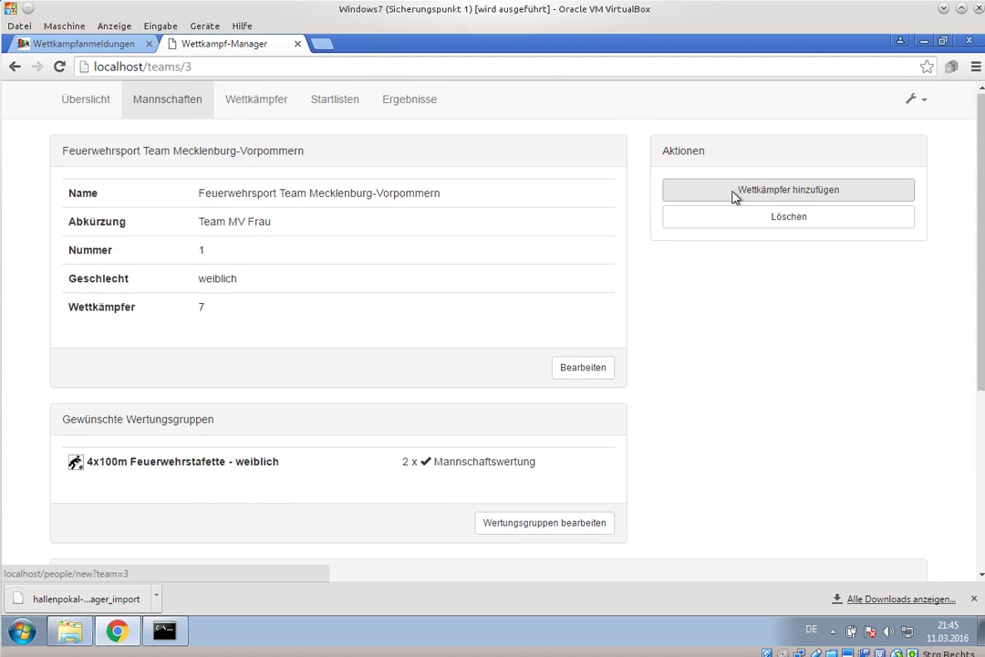
- Add a competitor via the quick-entry search and enter her in 100m Hindernisbahn as Einzelstarter
click(735, 197)
click(365, 190)
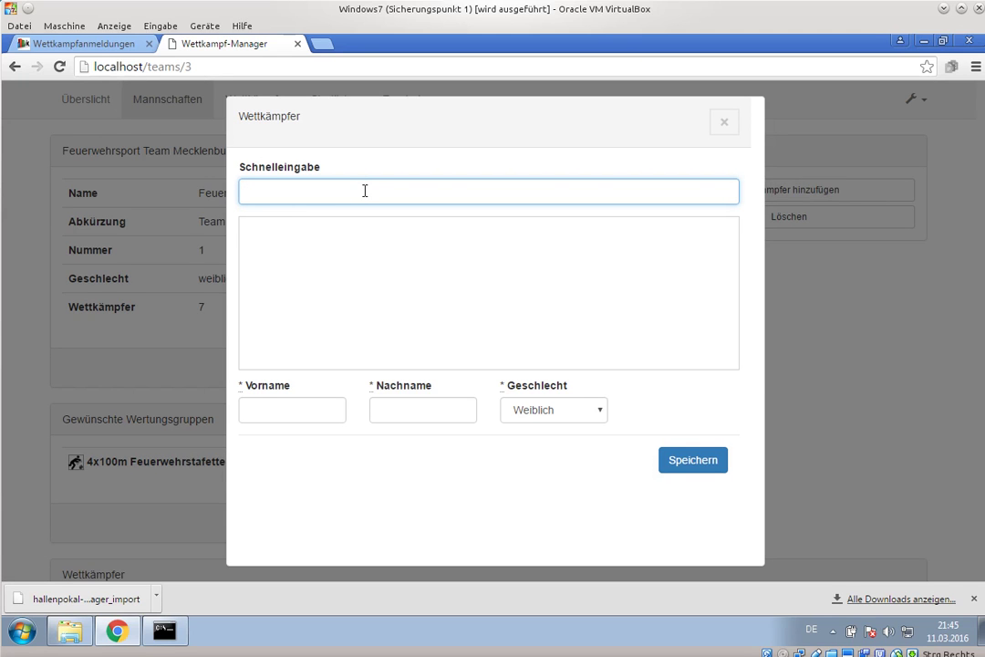
text(Marin)
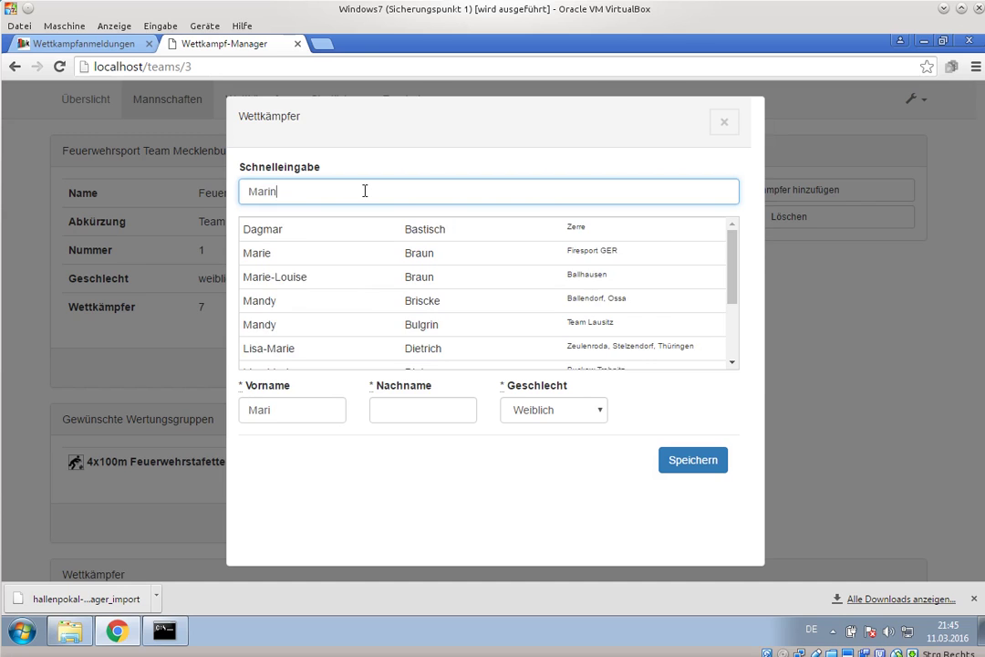
text(a)
text( t)
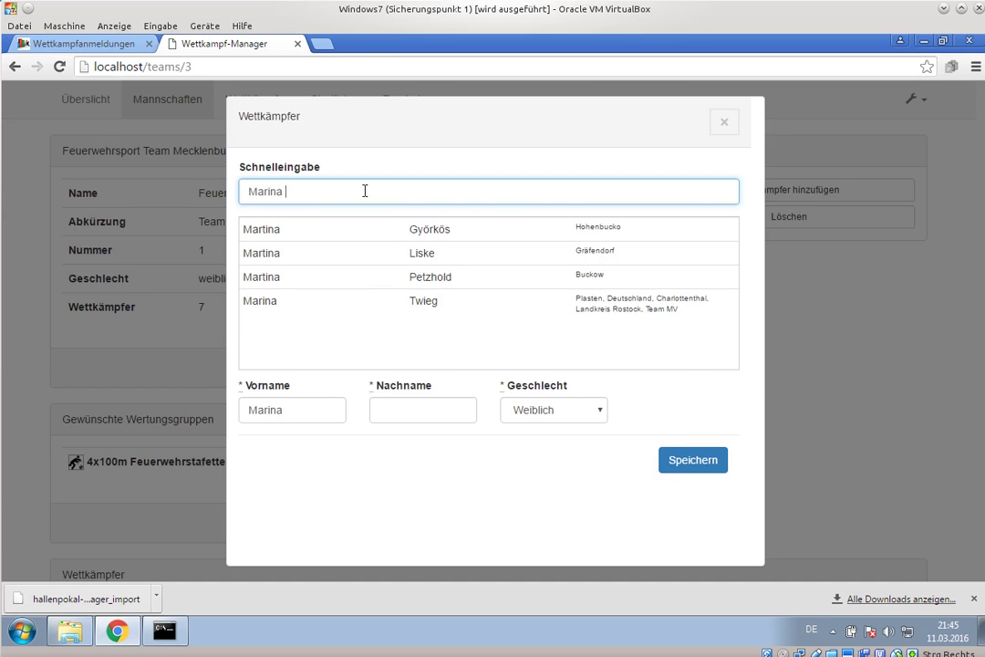
click(382, 264)
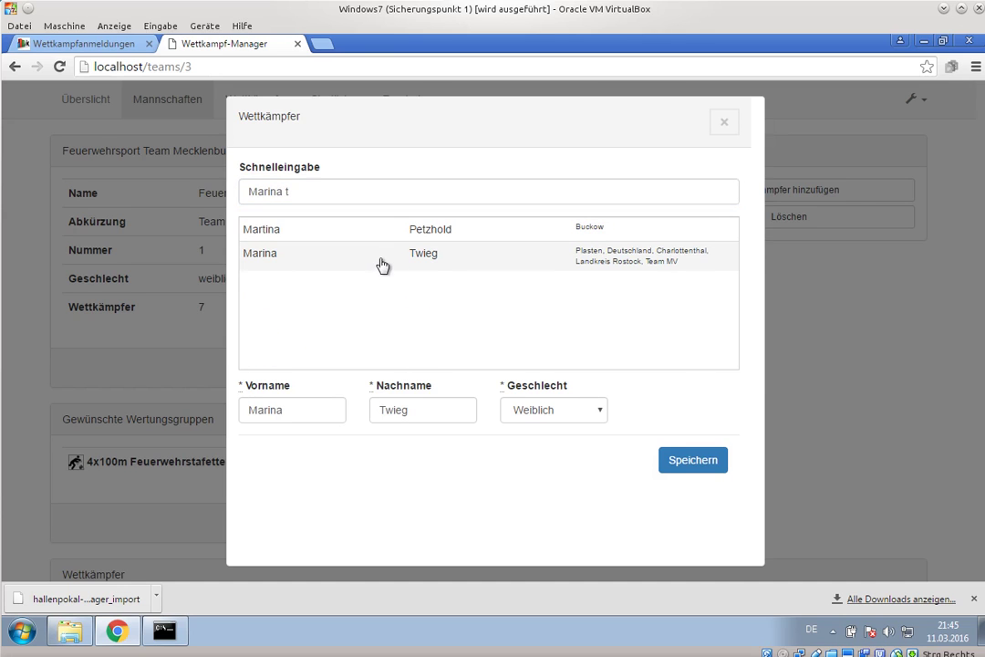
click(692, 460)
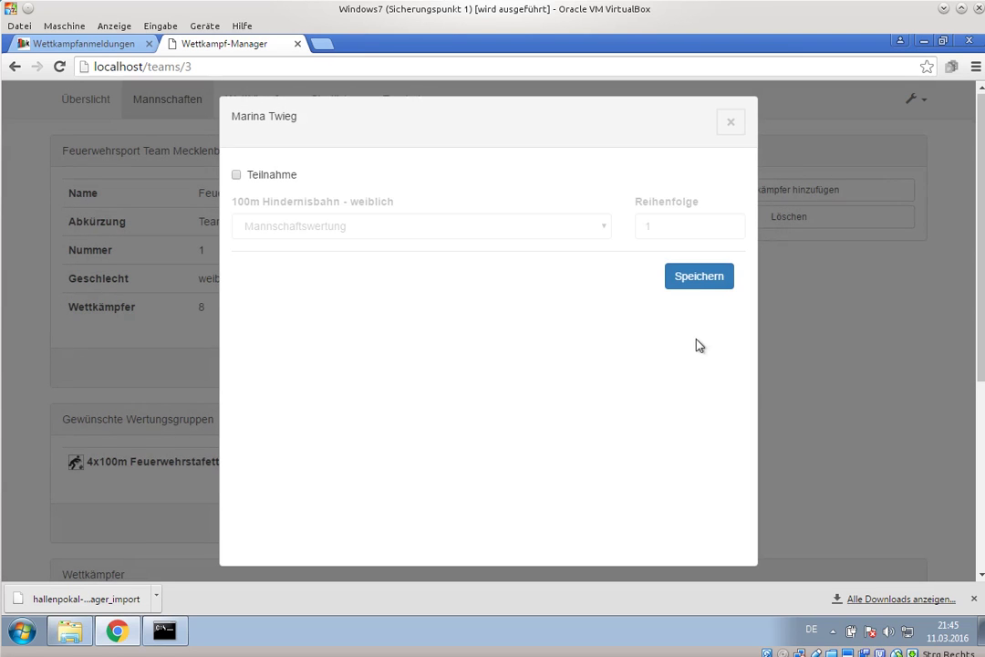
click(271, 183)
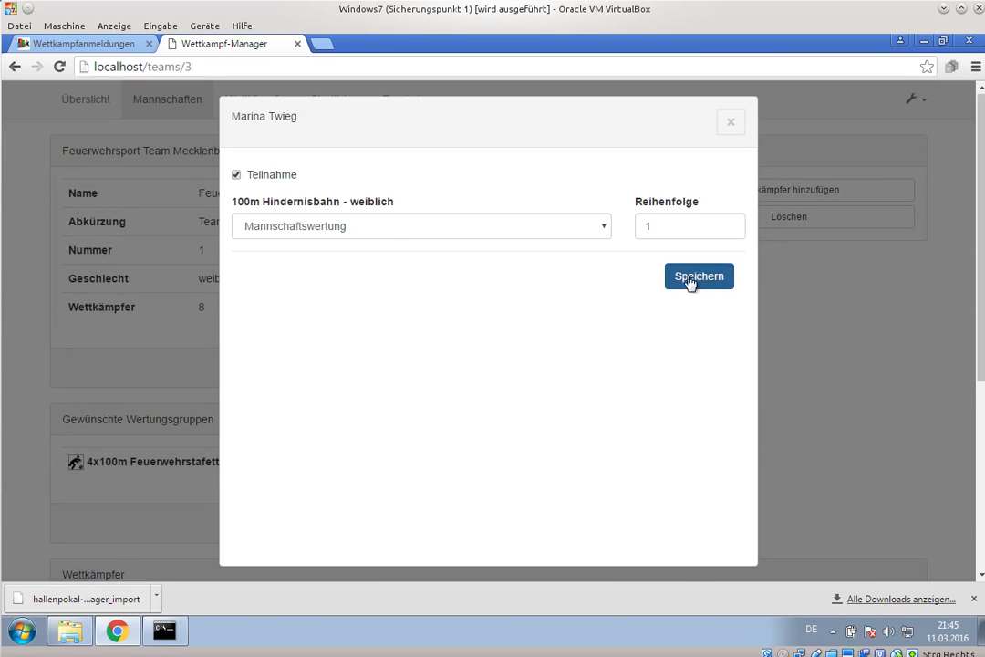
click(381, 231)
click(310, 274)
click(695, 277)
scroll(802, 283, down, 4)
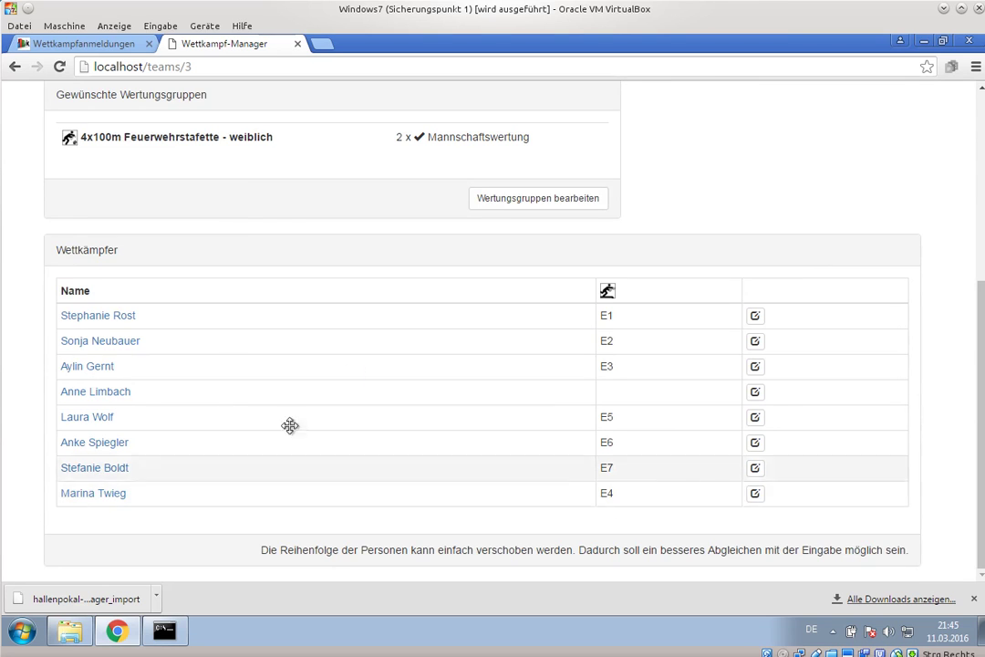
scroll(288, 424, up, 4)
- Add a second competitor from the suggestions, also entered in the Hindernisbahn as an individual starter
click(703, 194)
click(321, 189)
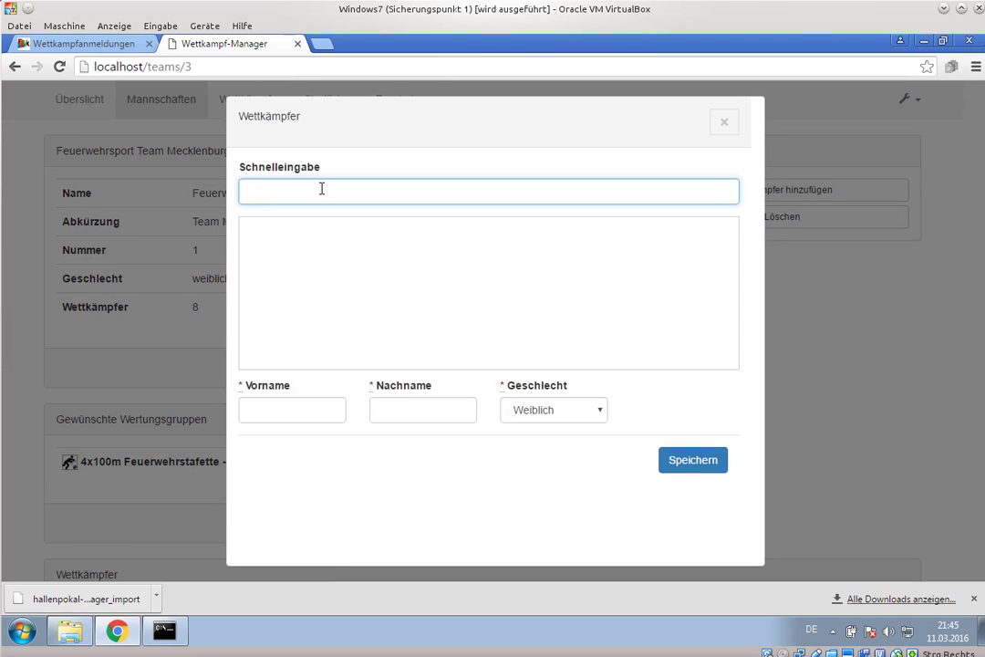
text(ji)
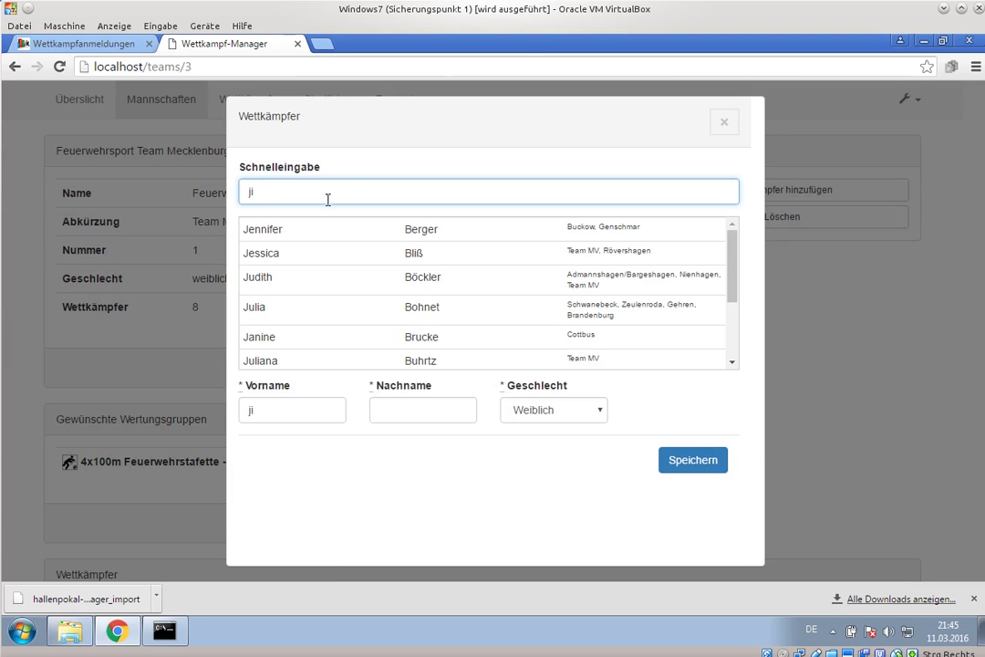
click(330, 257)
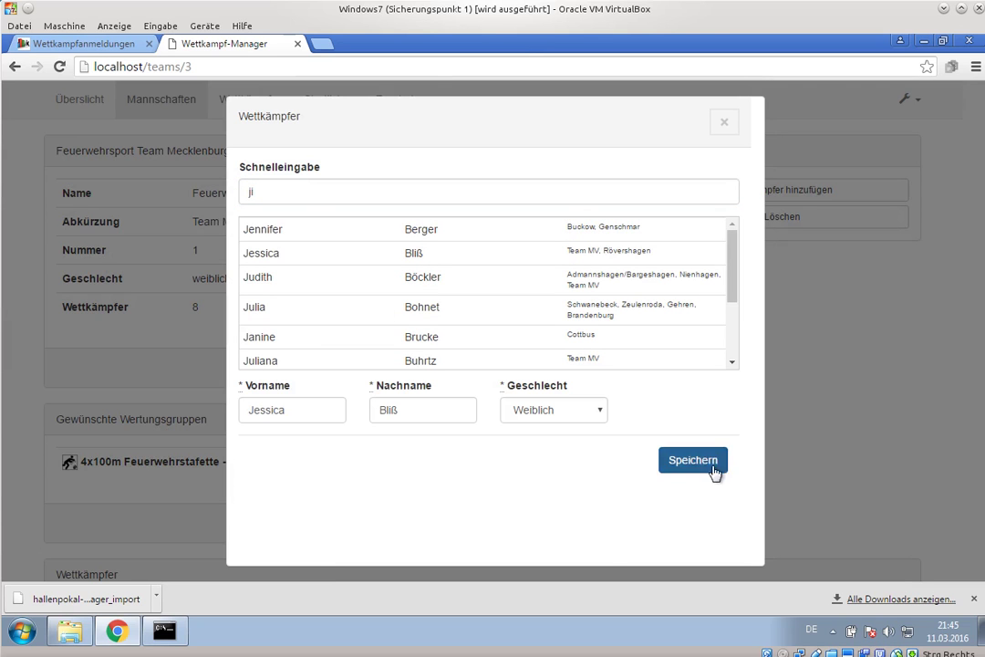
click(714, 472)
click(260, 174)
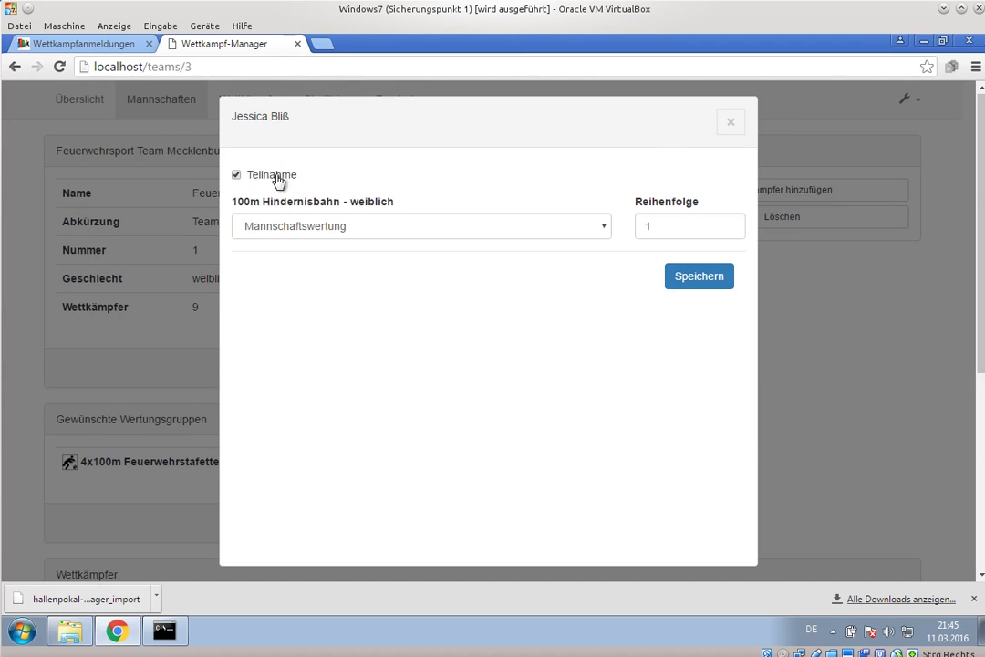
click(429, 228)
click(402, 273)
click(695, 276)
scroll(798, 296, down, 4)
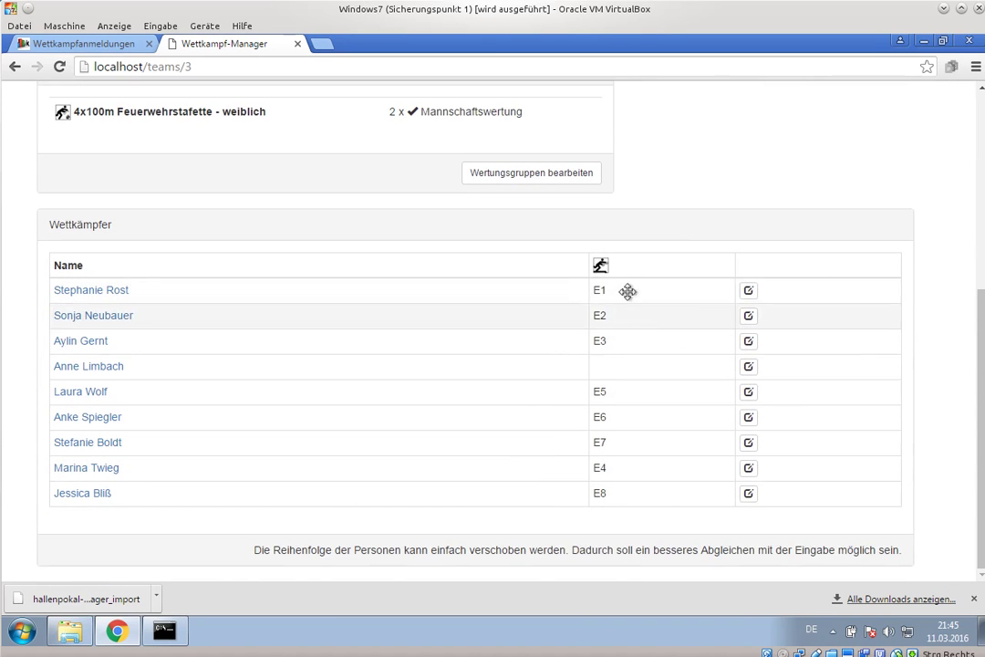
scroll(484, 364, up, 4)
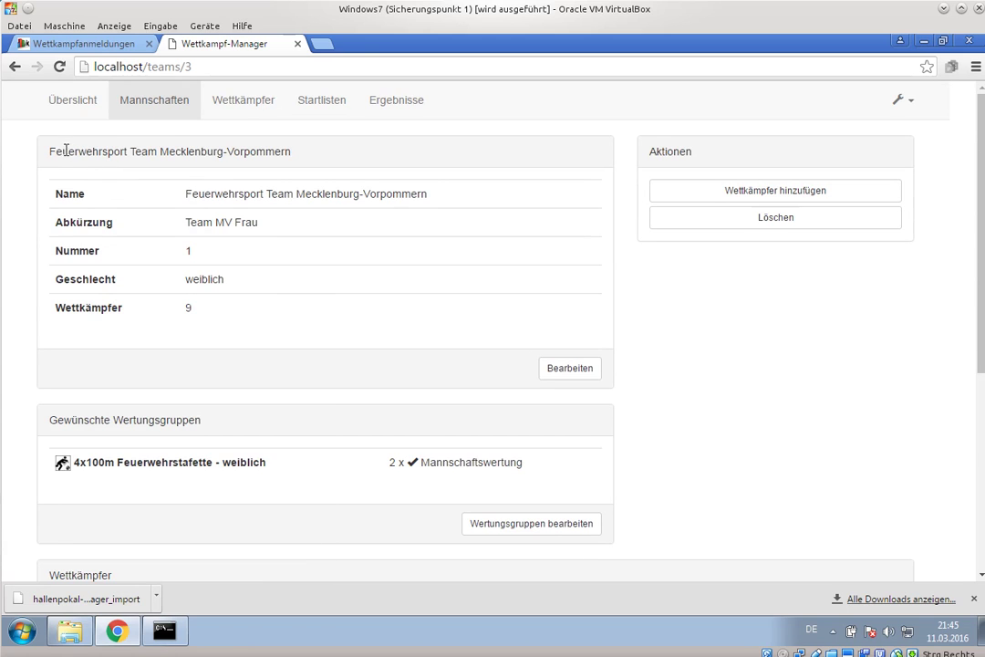
- Delete 'Feuerwehrsport' from the team name, accept 'Team Mecklenburg-Vorpommern' with abbreviation Team MV, and save
drag(50, 157, 180, 168)
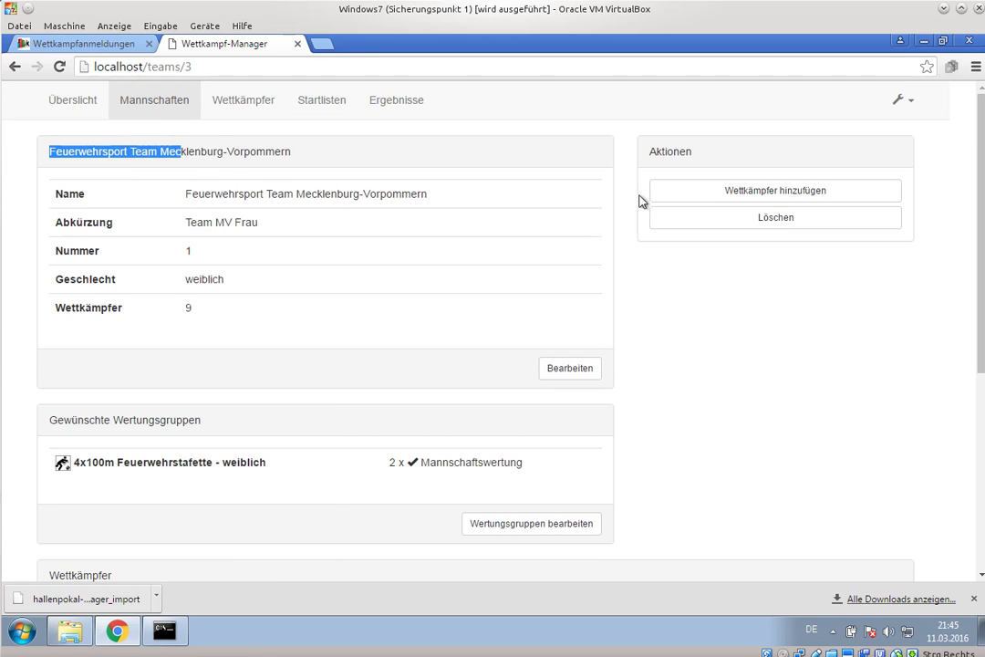
click(582, 372)
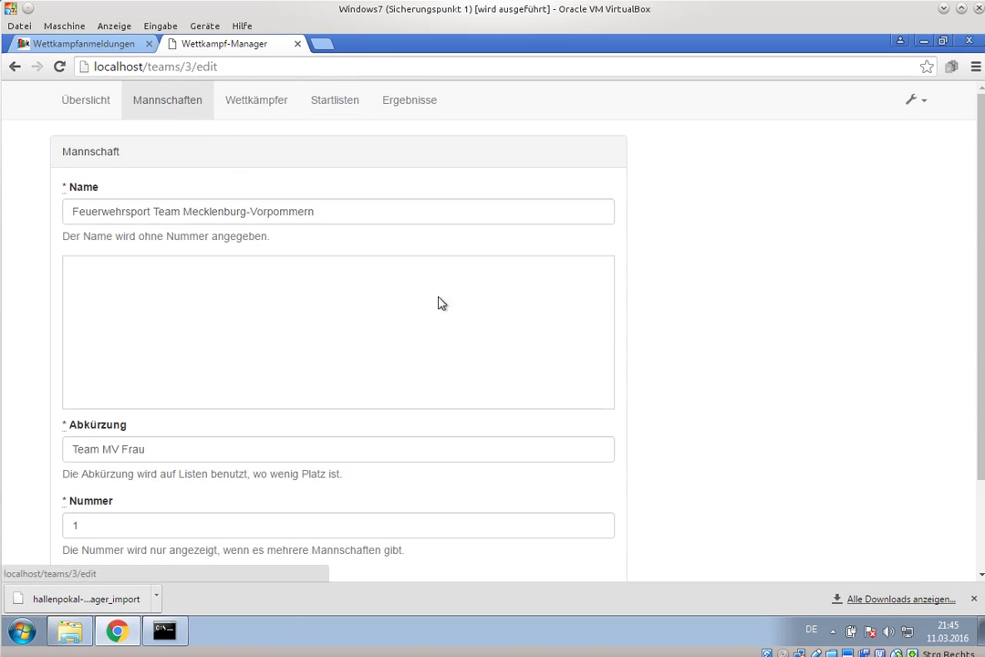
drag(147, 211, 16, 211)
key(BackSpace)
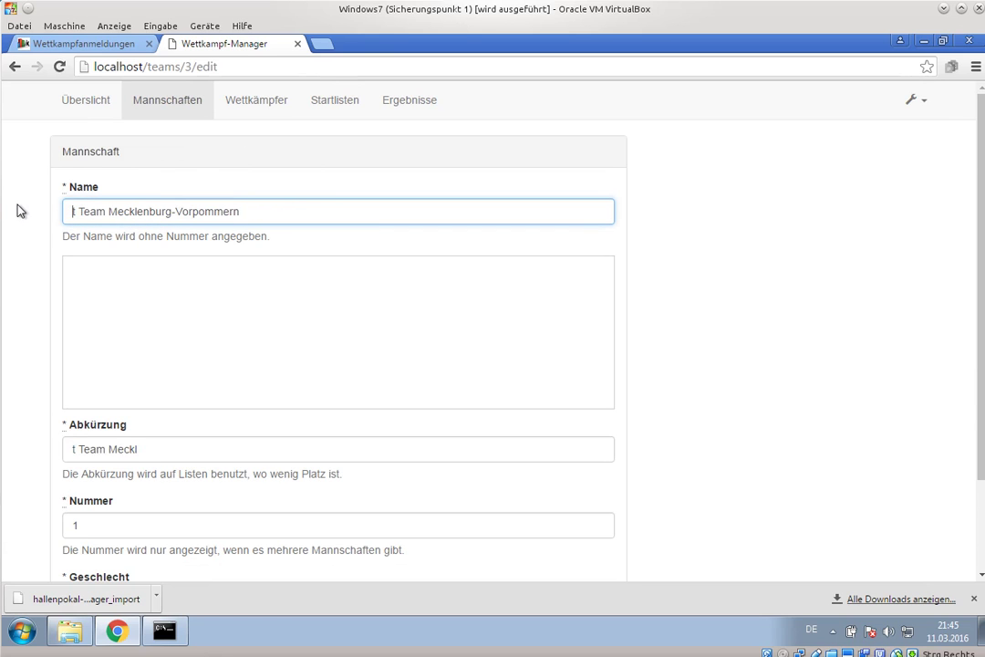
key(Delete)
click(219, 278)
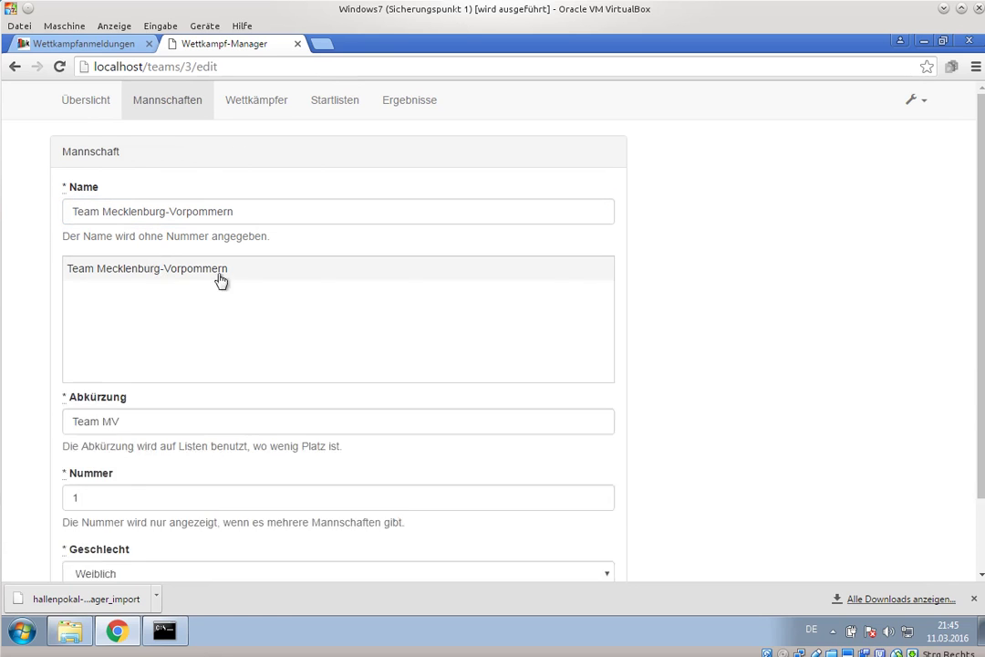
click(610, 498)
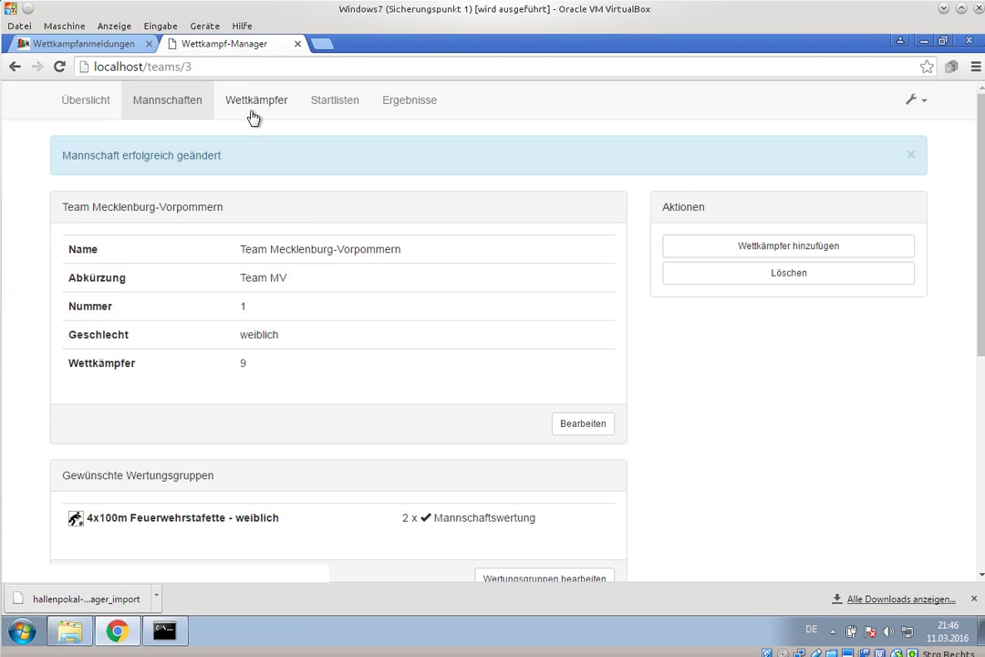
click(156, 107)
- Create the men's team FF Lausnitz with gender Männlich
click(888, 155)
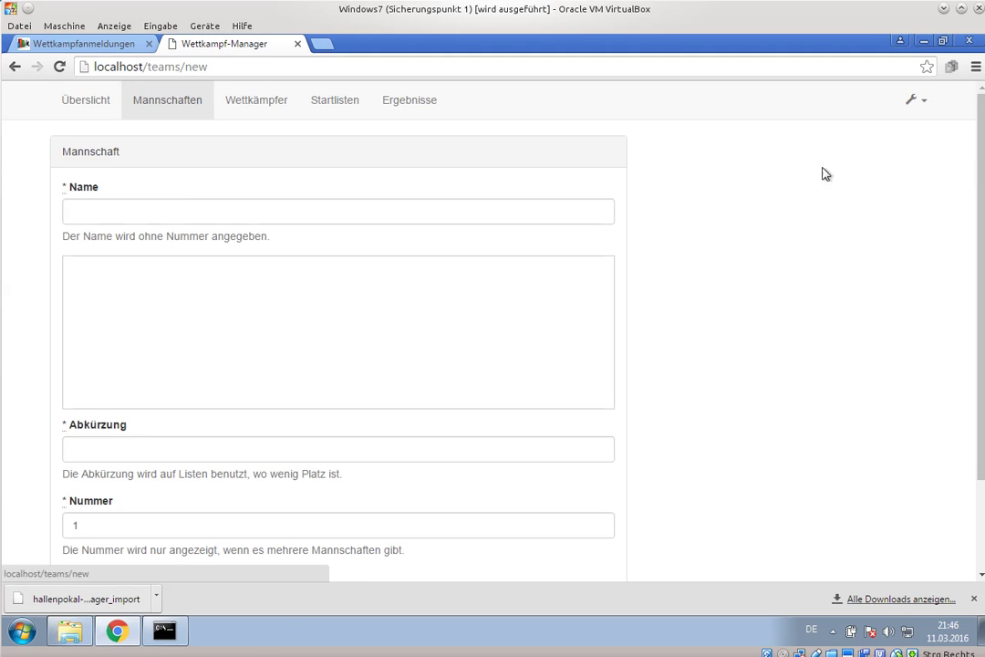
click(189, 209)
text(lausi)
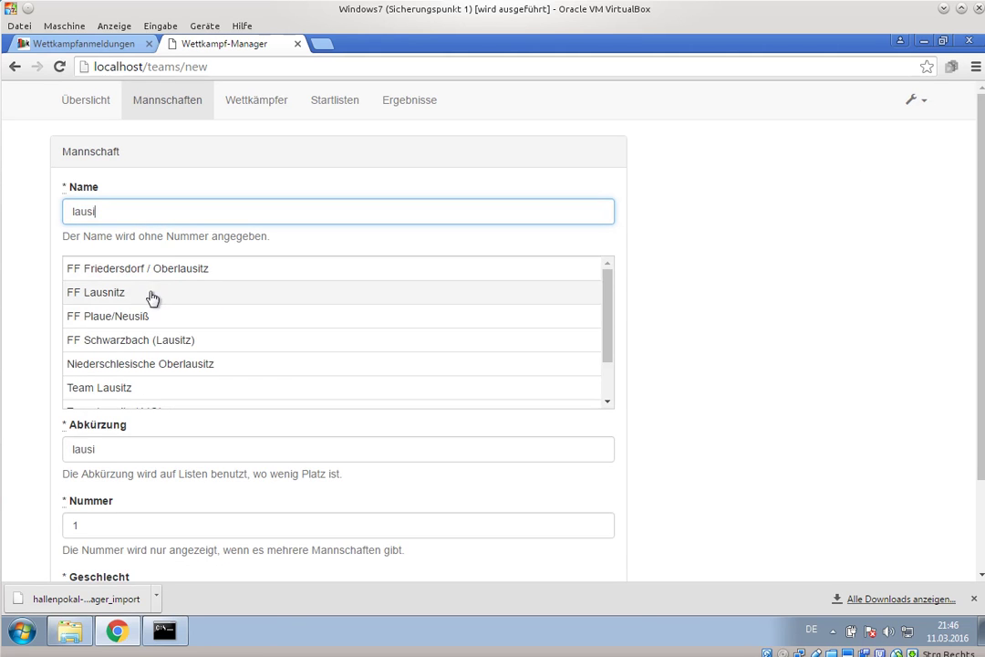
click(149, 294)
click(330, 447)
click(301, 473)
click(569, 500)
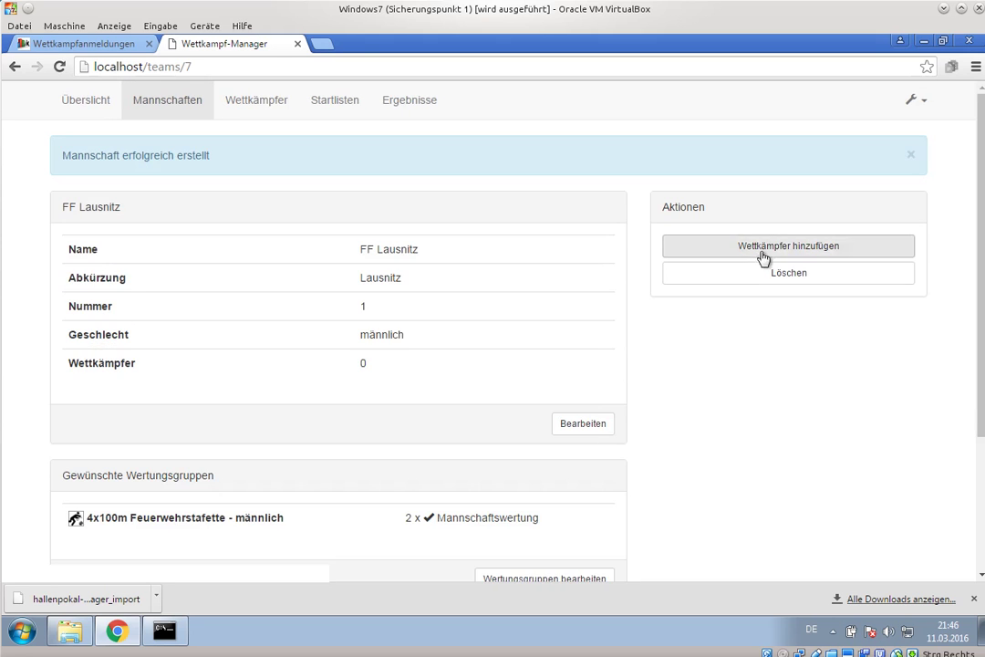
- Add a competitor to FF Lausnitz by picking the matching name suggestion
click(763, 248)
text(to)
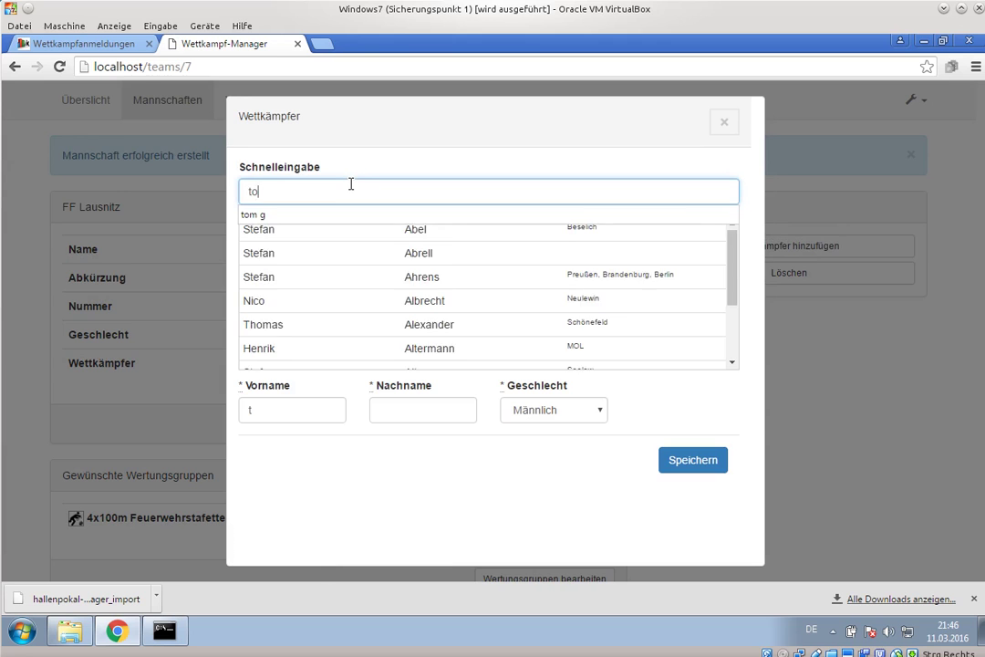
text(m ge)
key(BackSpace)
key(BackSpace)
text(geh)
click(322, 257)
click(690, 466)
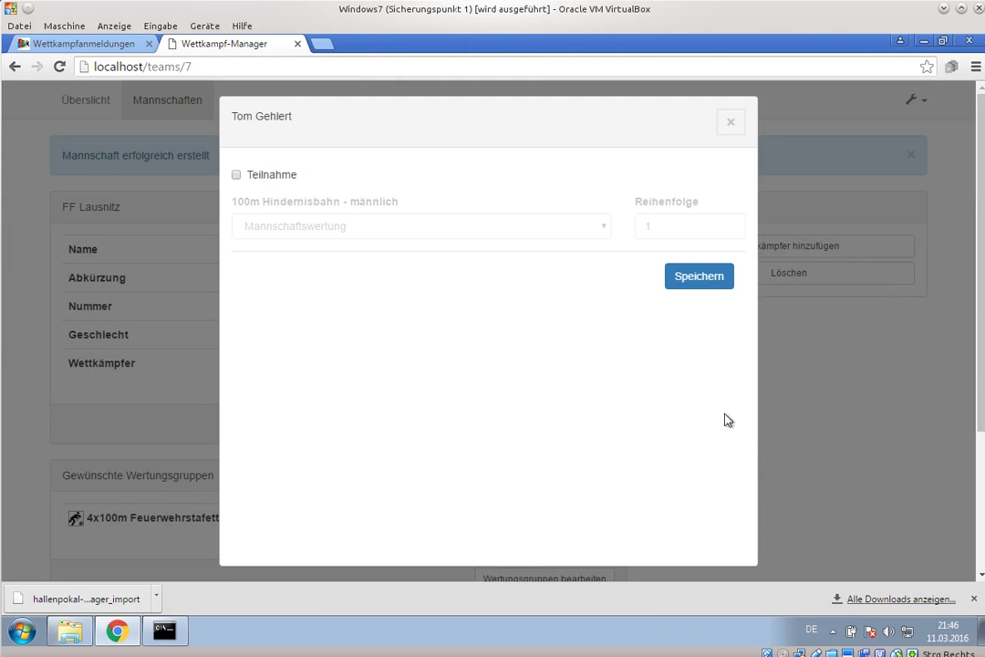
- Enter the competitor for the Hindernisbahn as a participating Einzelstarter (E1), then view all competitors
click(499, 233)
click(259, 185)
click(265, 175)
click(345, 228)
click(301, 274)
click(698, 276)
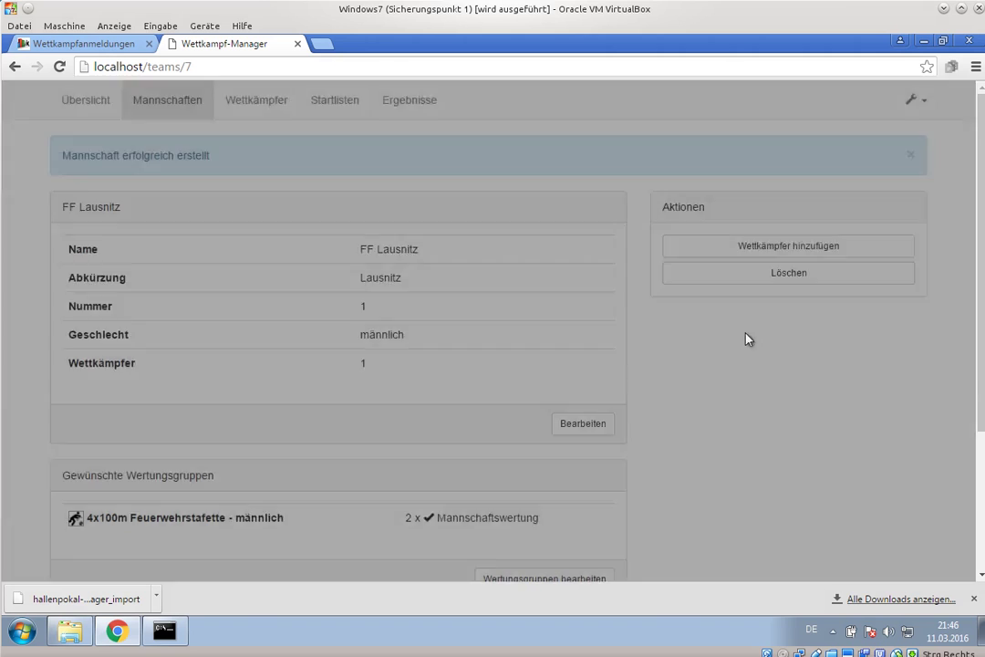
scroll(774, 384, down, 3)
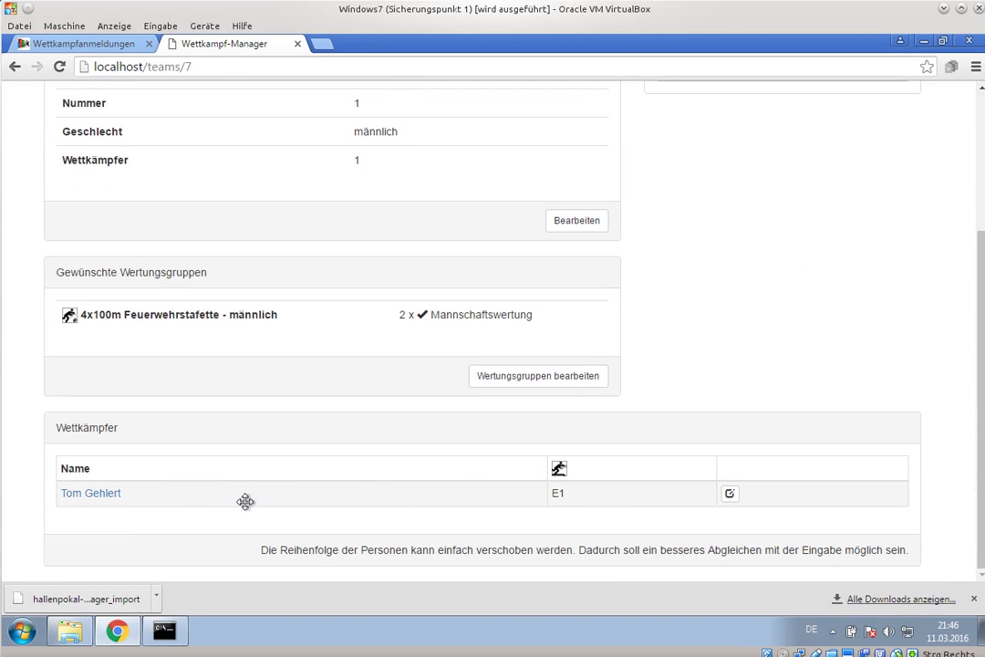
scroll(638, 330, up, 5)
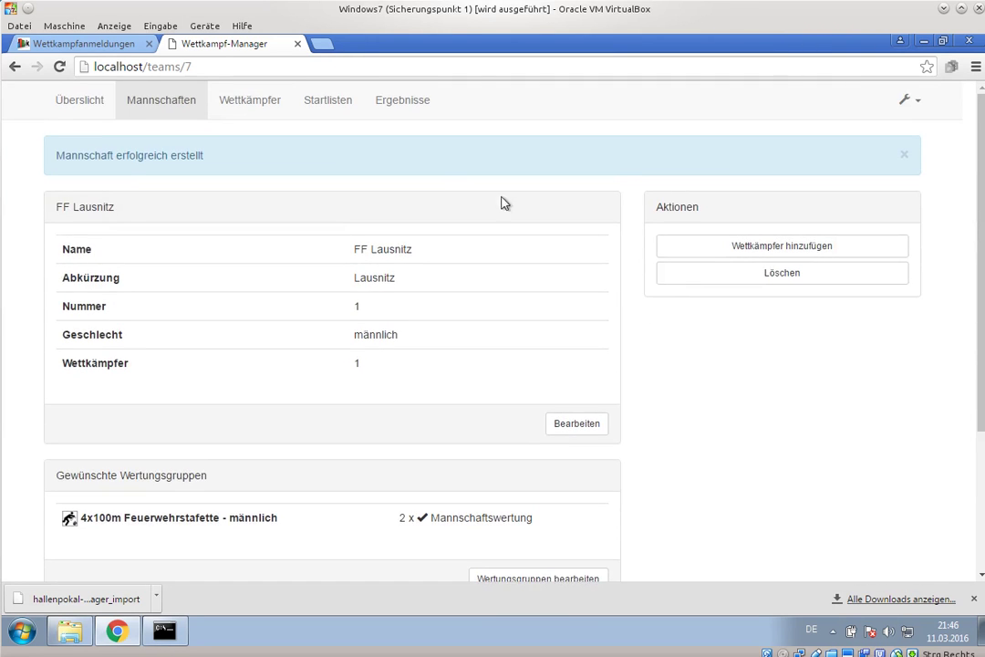
click(256, 100)
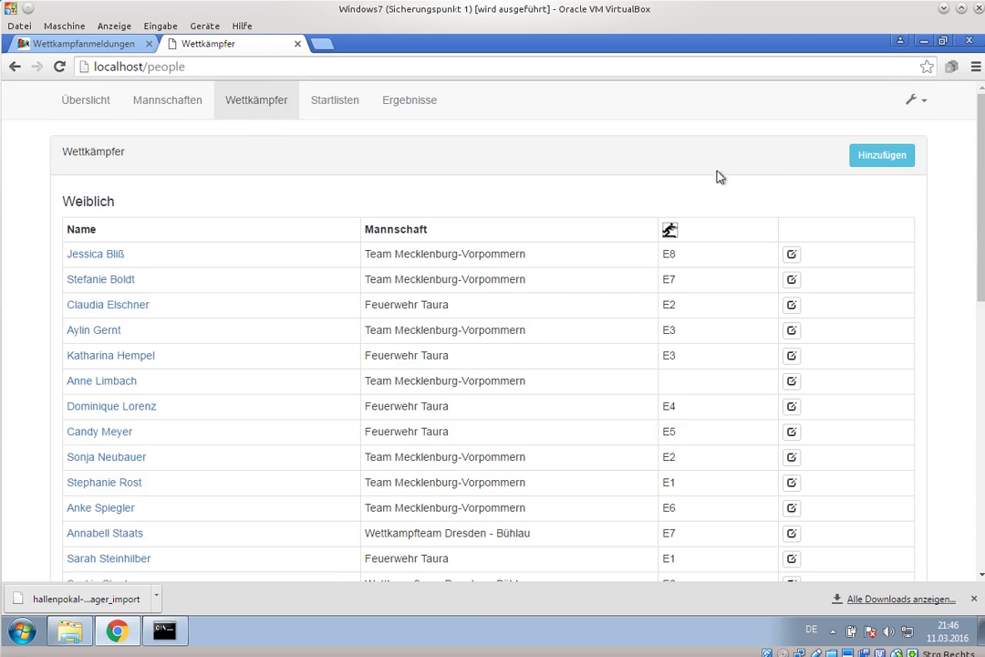
- Add a team-less female competitor from the quick-entry suggestion
click(872, 157)
click(363, 191)
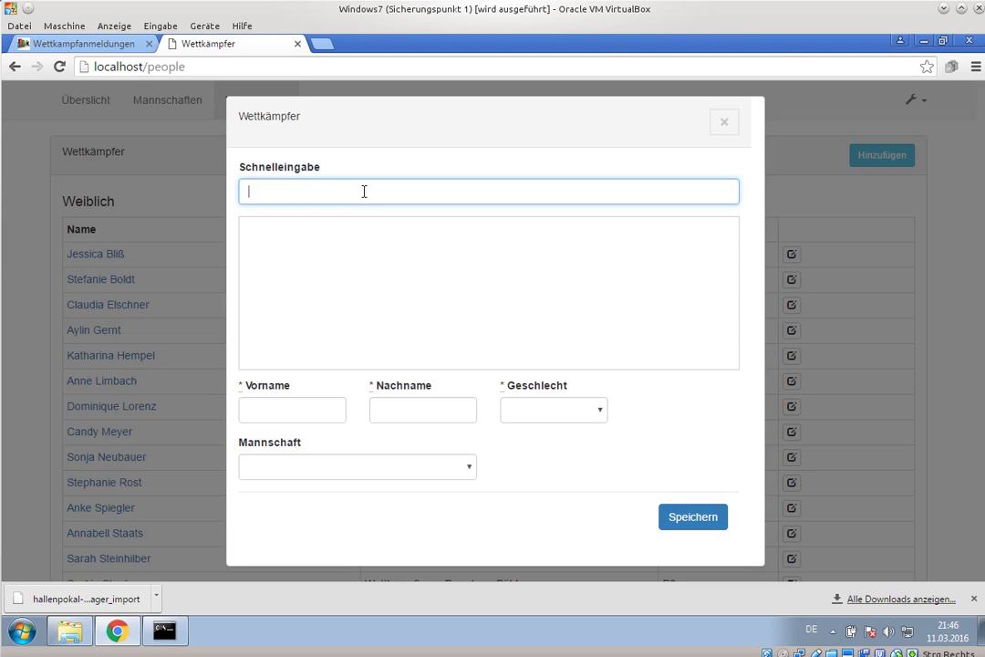
text(ia)
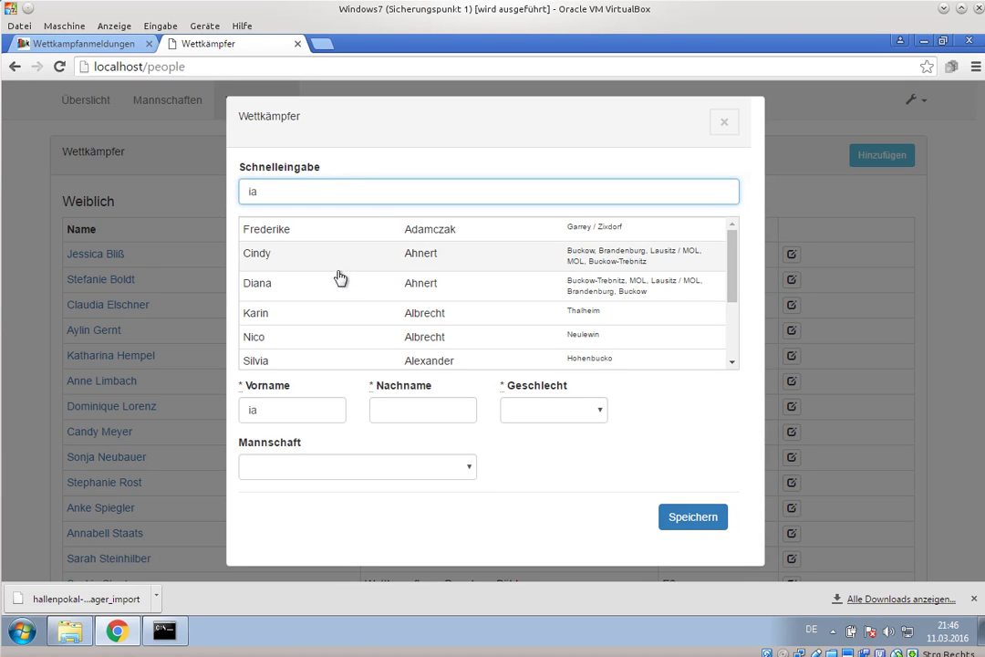
click(336, 260)
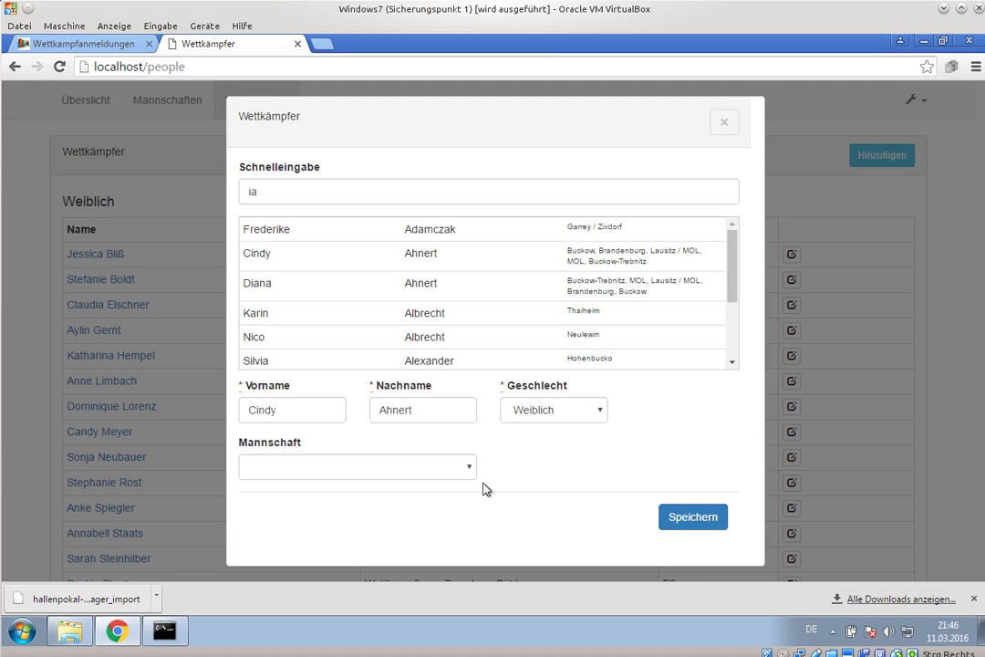
click(693, 517)
- Mark her as taking part as an Einzelstarter (E0), then go to Startlisten
click(283, 179)
click(301, 226)
click(310, 270)
click(696, 279)
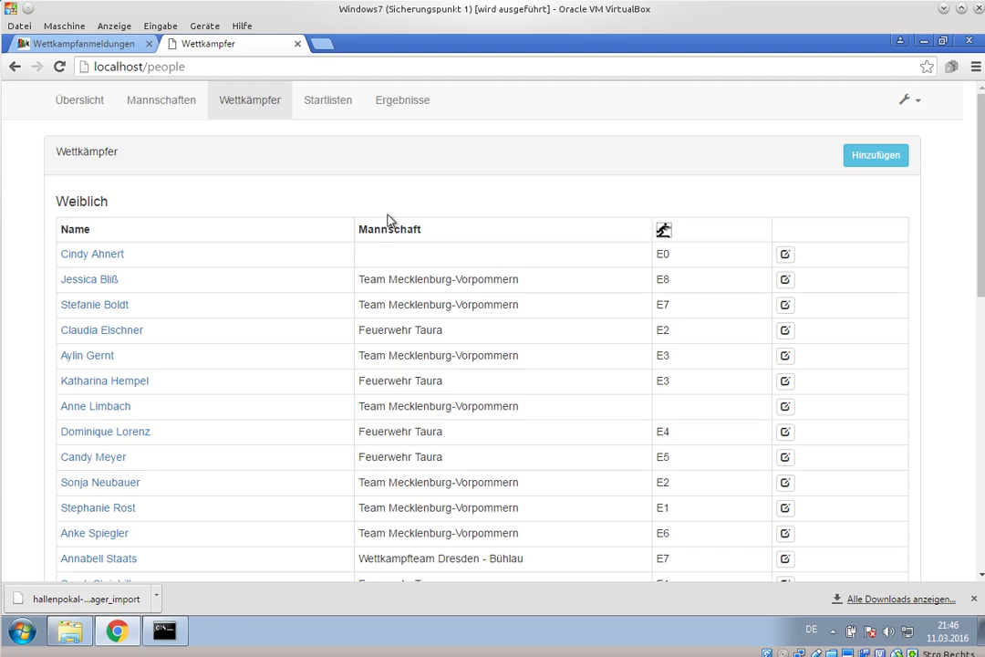
click(346, 111)
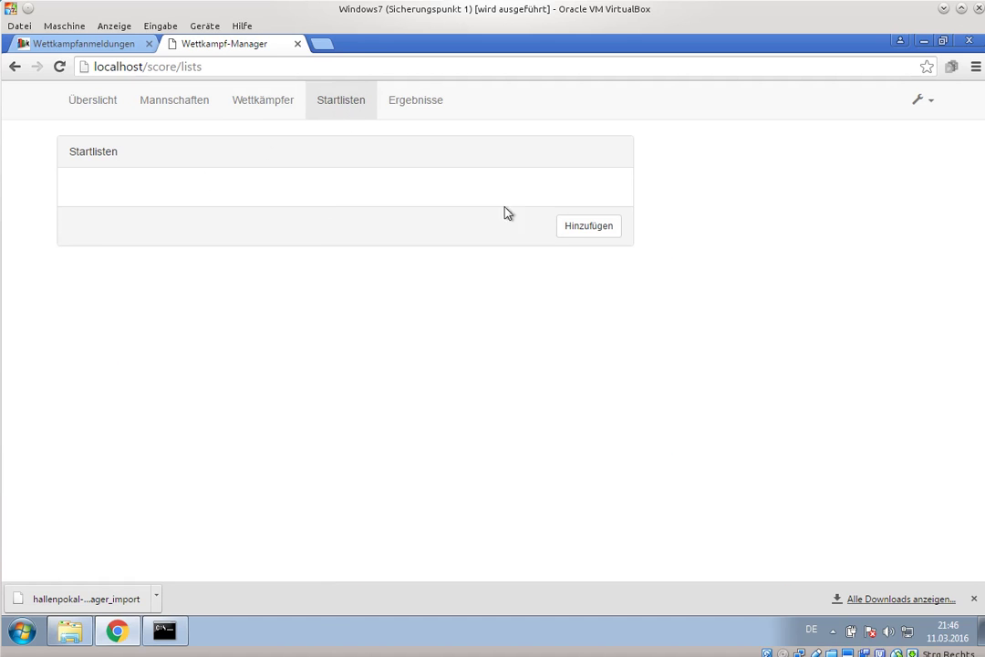
click(586, 230)
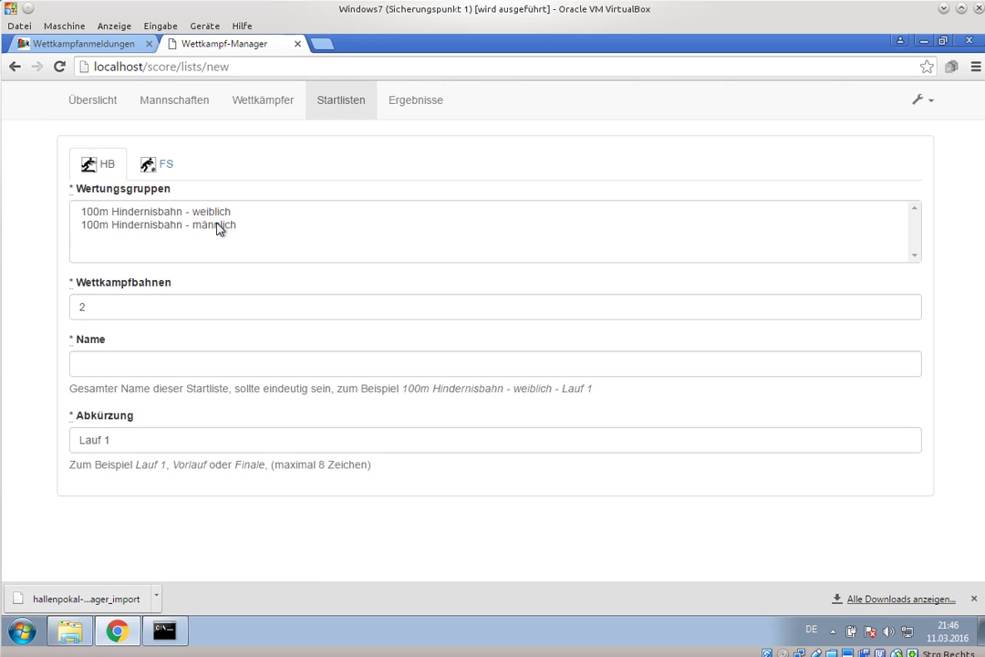
click(178, 225)
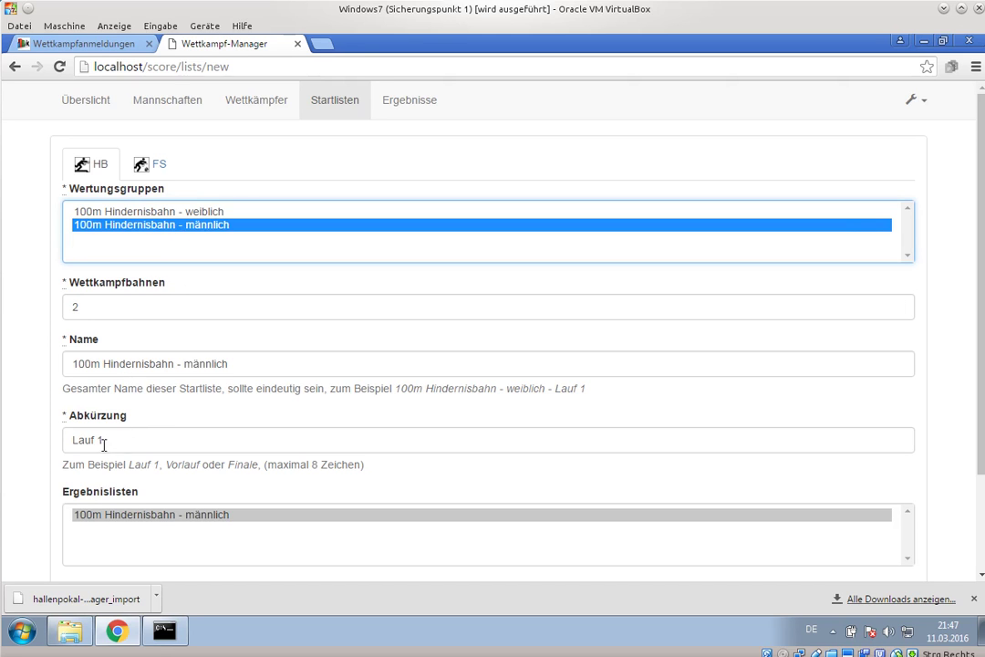
scroll(11, 387, down, 2)
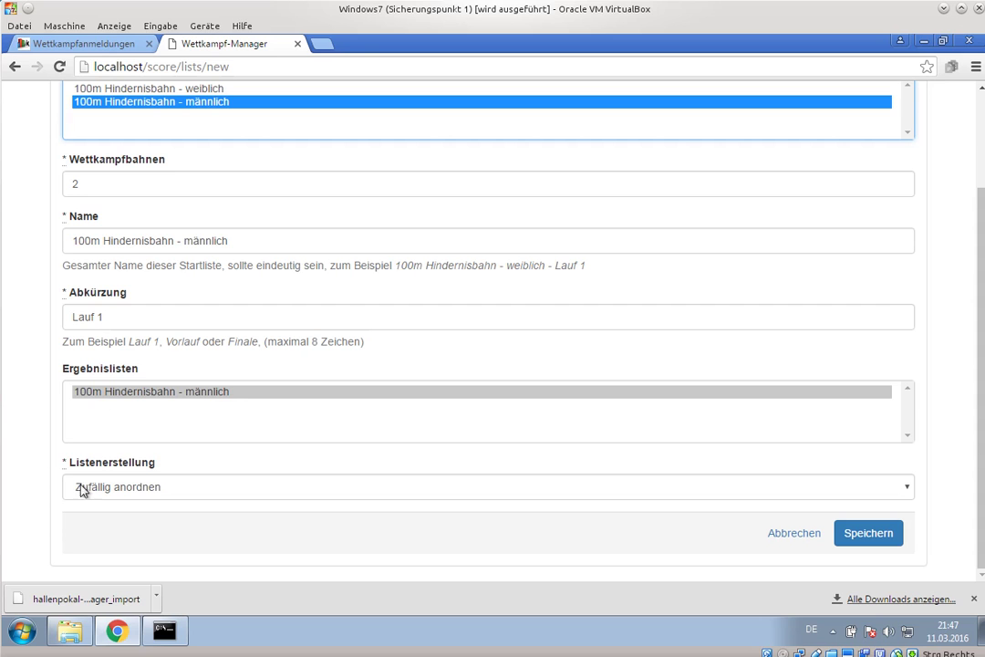
click(860, 540)
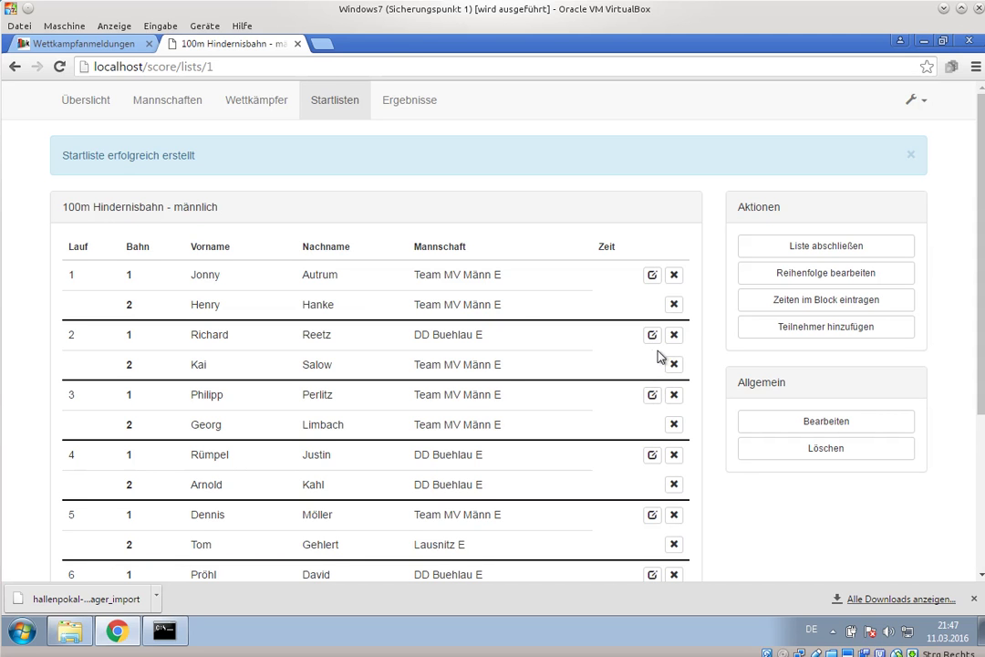
scroll(574, 392, down, 1)
scroll(574, 393, down, 3)
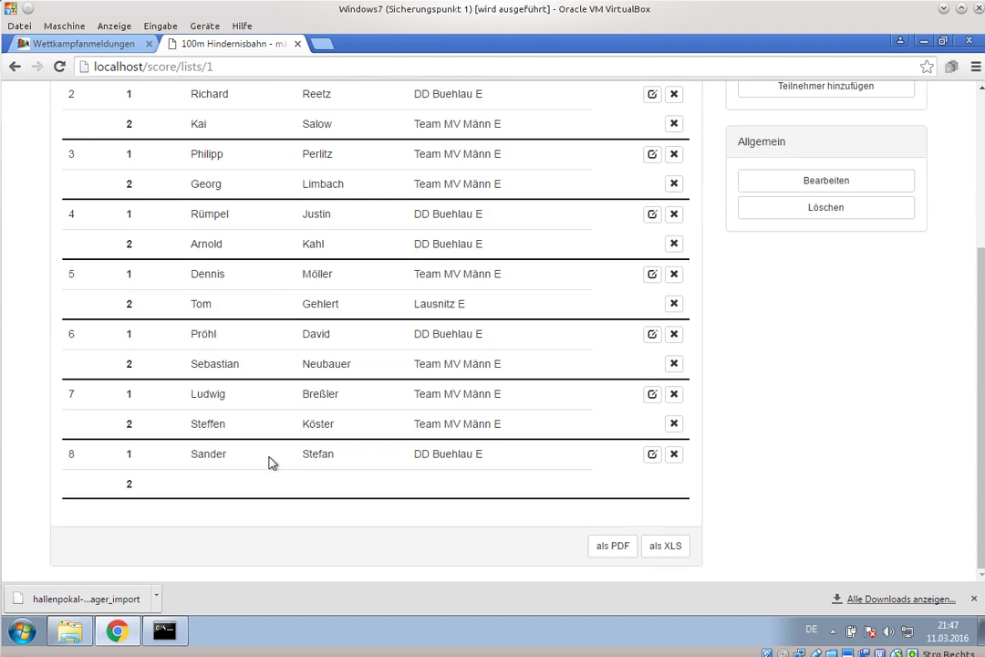
scroll(359, 316, up, 4)
scroll(428, 322, down, 1)
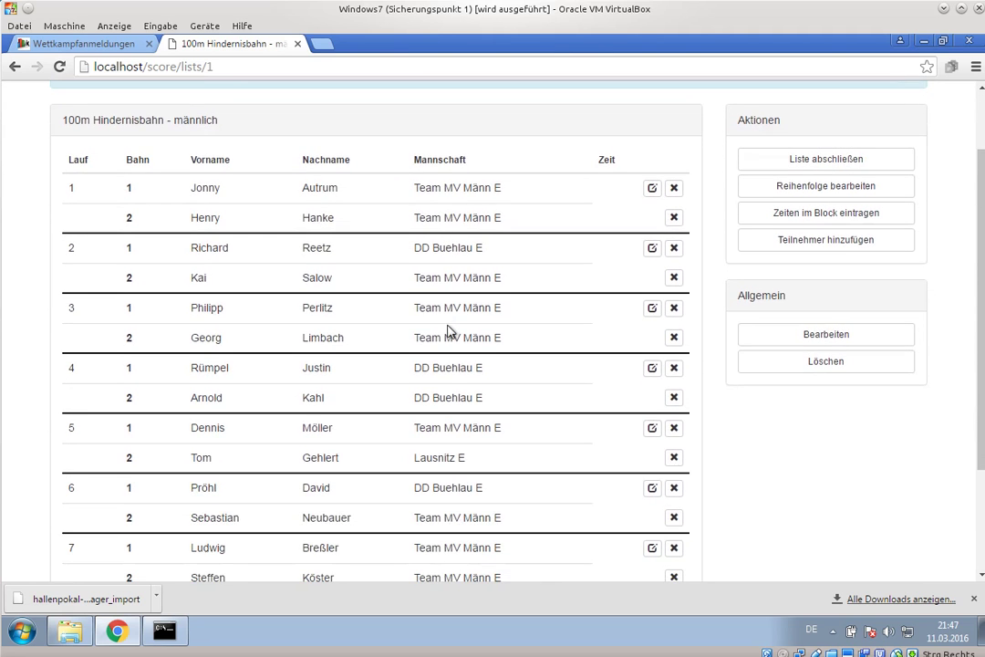
scroll(450, 338, down, 1)
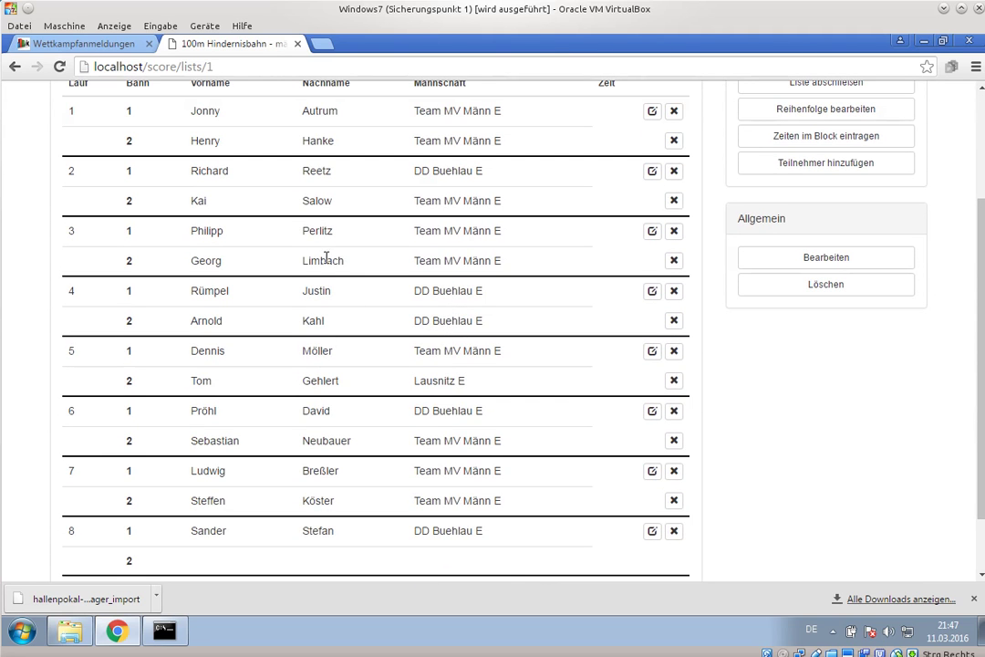
scroll(463, 285, up, 1)
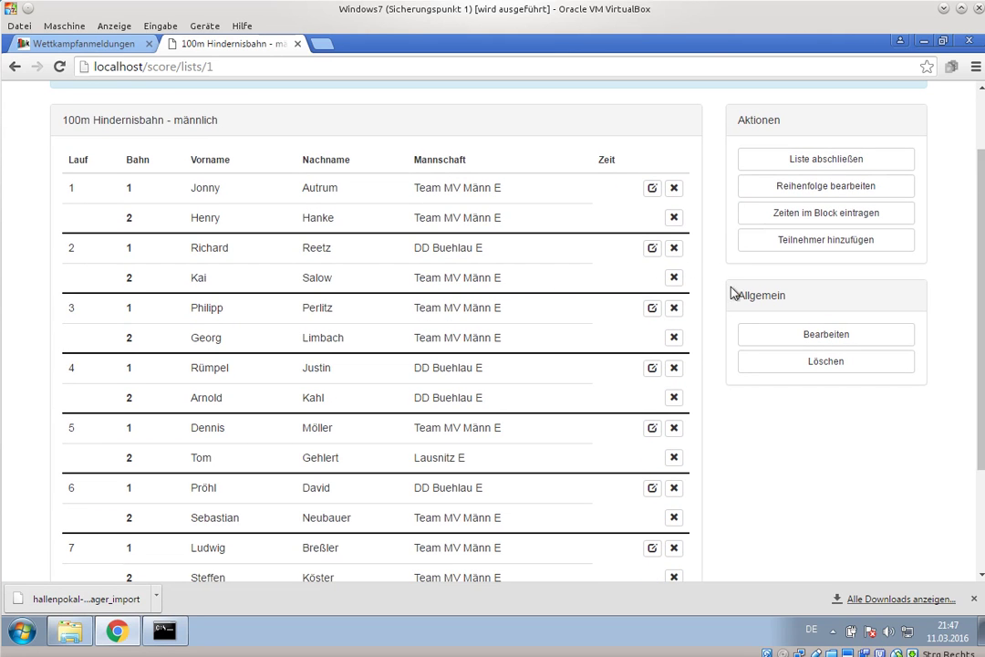
- Move the heat-3 lane-1 starter up to heat 1 lane 2 and save the running order
click(806, 187)
scroll(635, 312, down, 1)
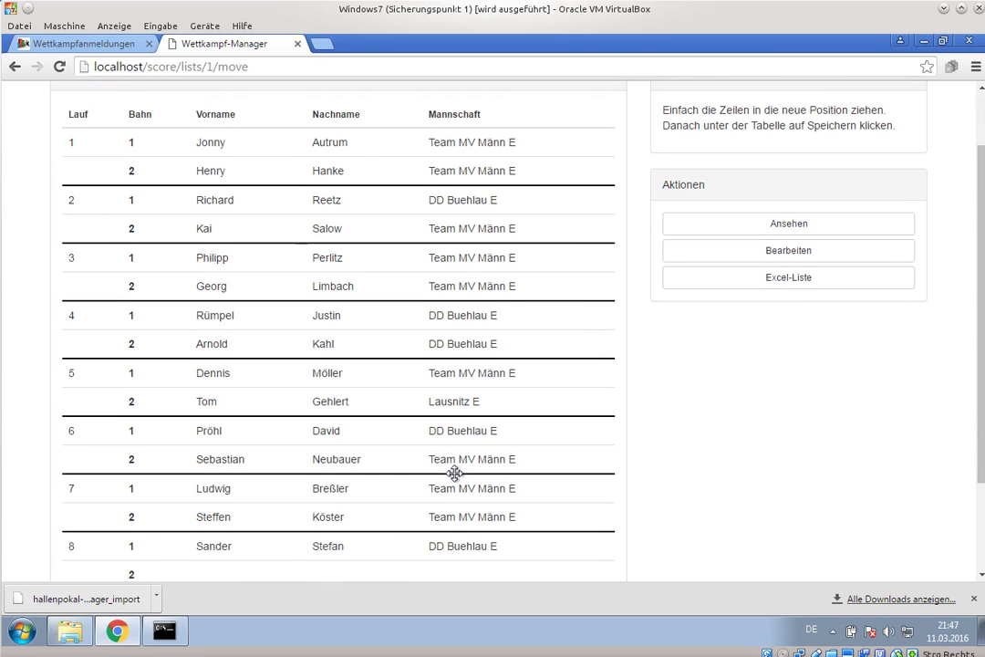
drag(374, 255, 359, 169)
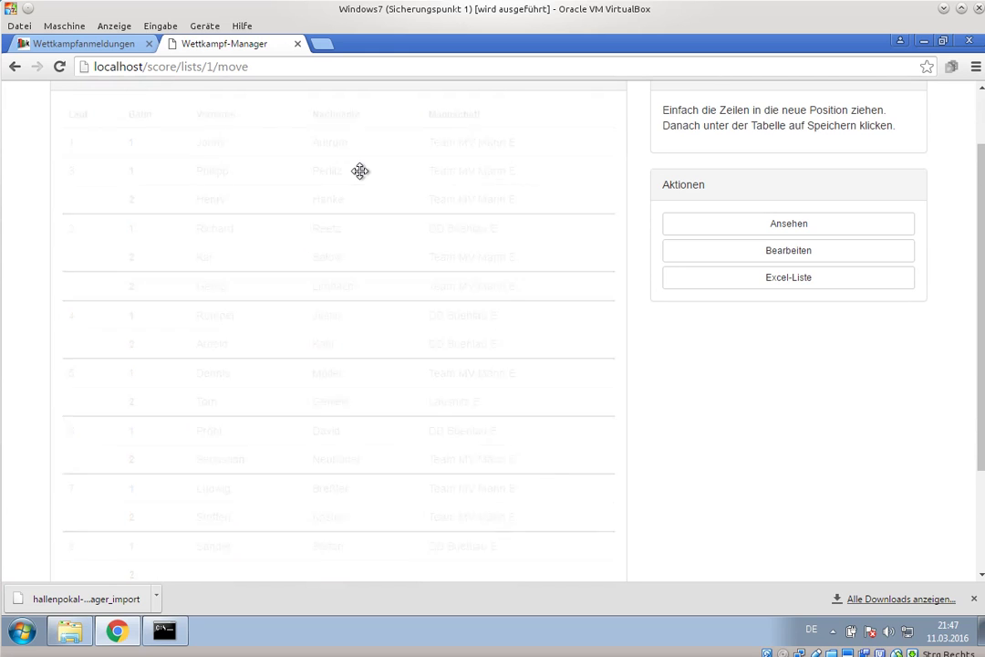
scroll(554, 326, down, 3)
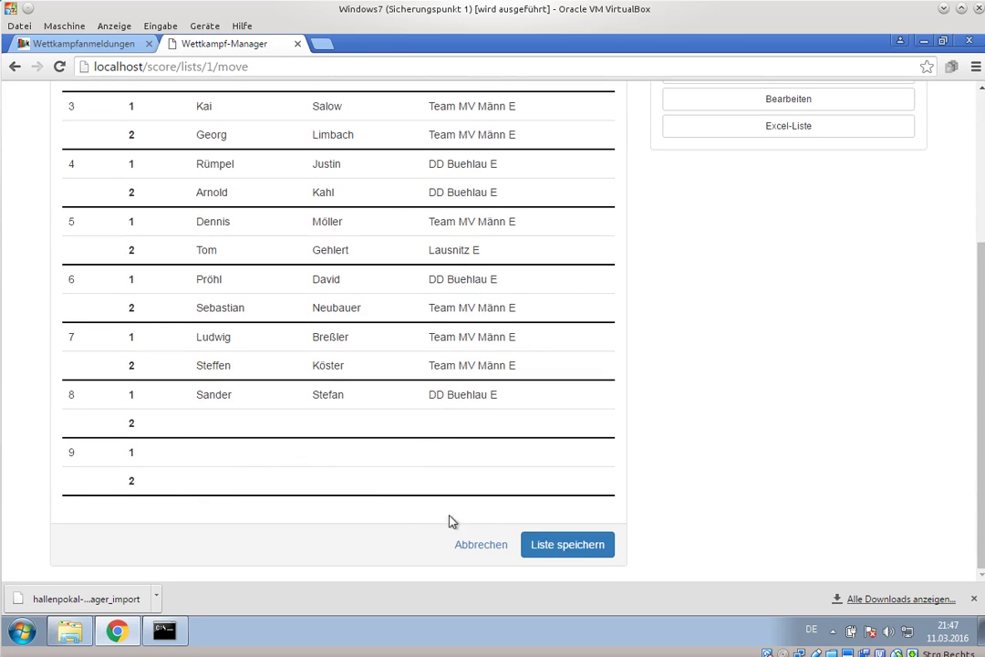
click(584, 548)
scroll(670, 381, up, 3)
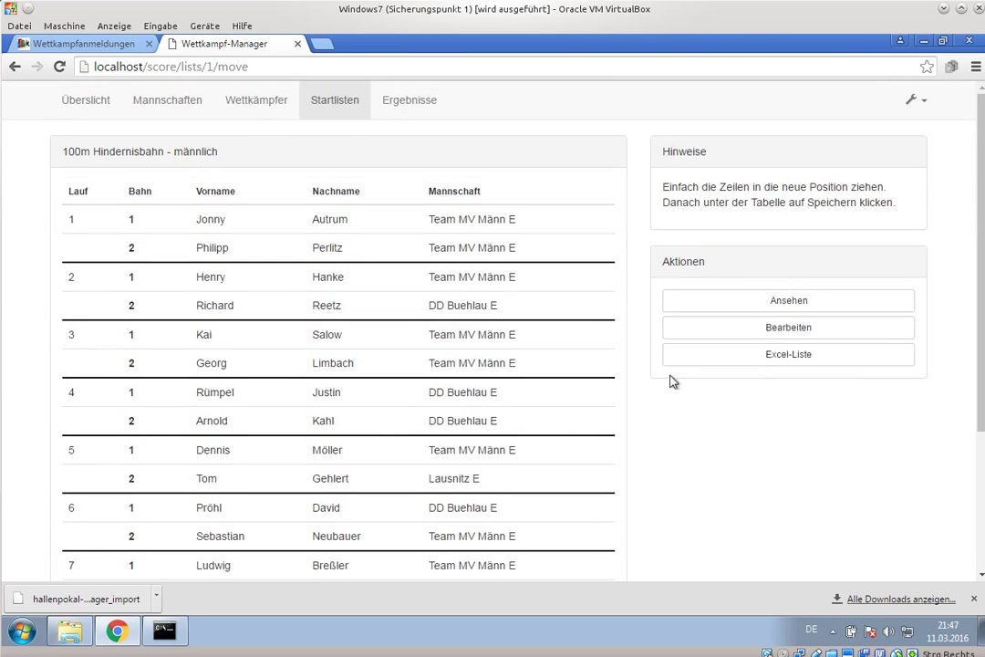
click(759, 305)
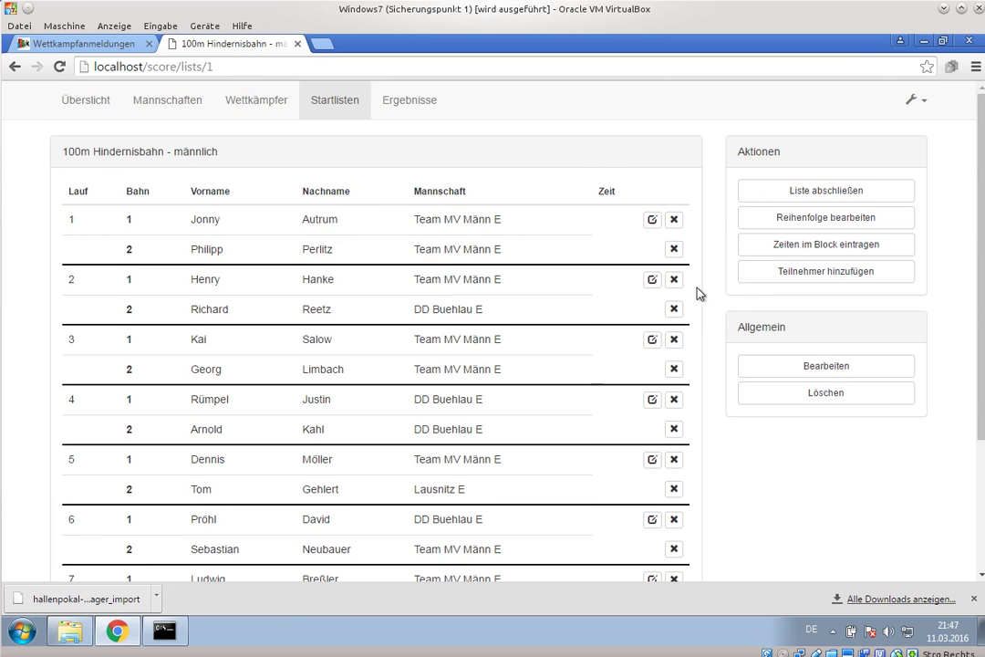
scroll(447, 464, down, 2)
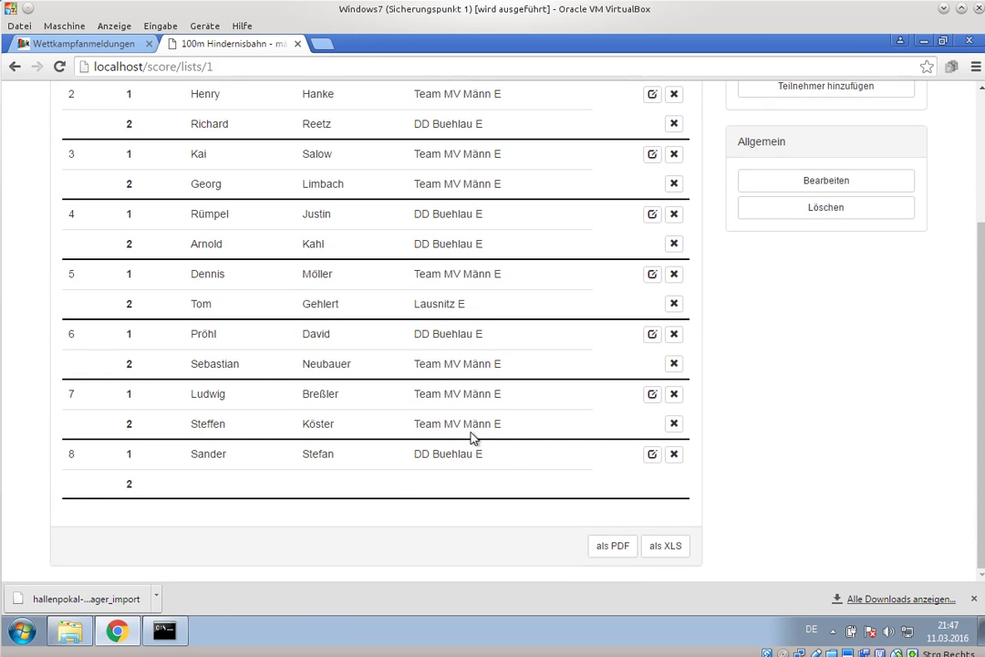
scroll(473, 439, up, 2)
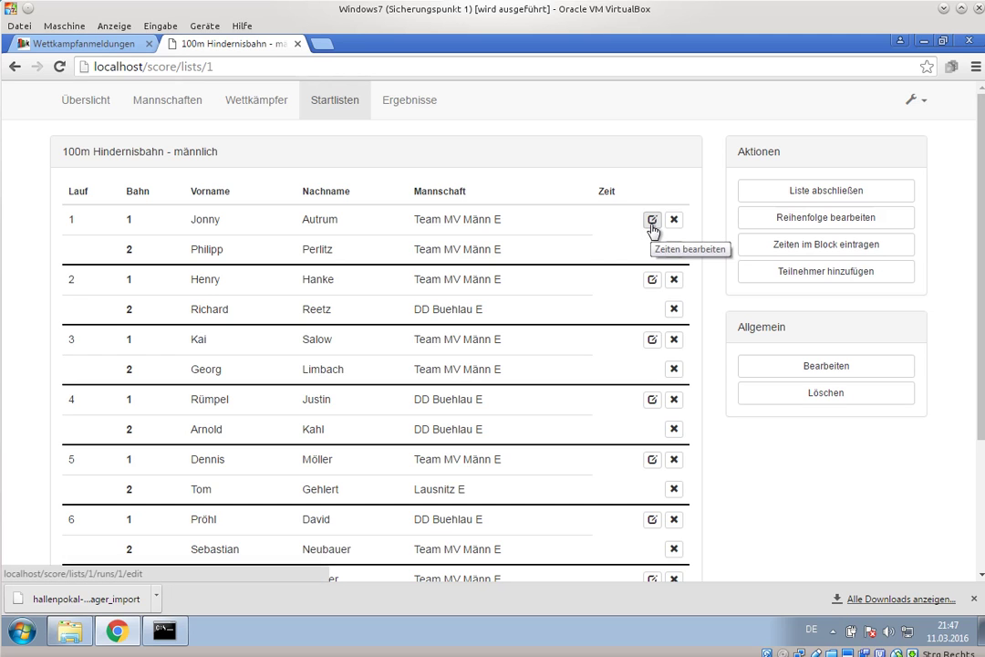
- Save heat 1 results: lane 1 valid at 22,22, lane 2 invalid (D)
click(651, 221)
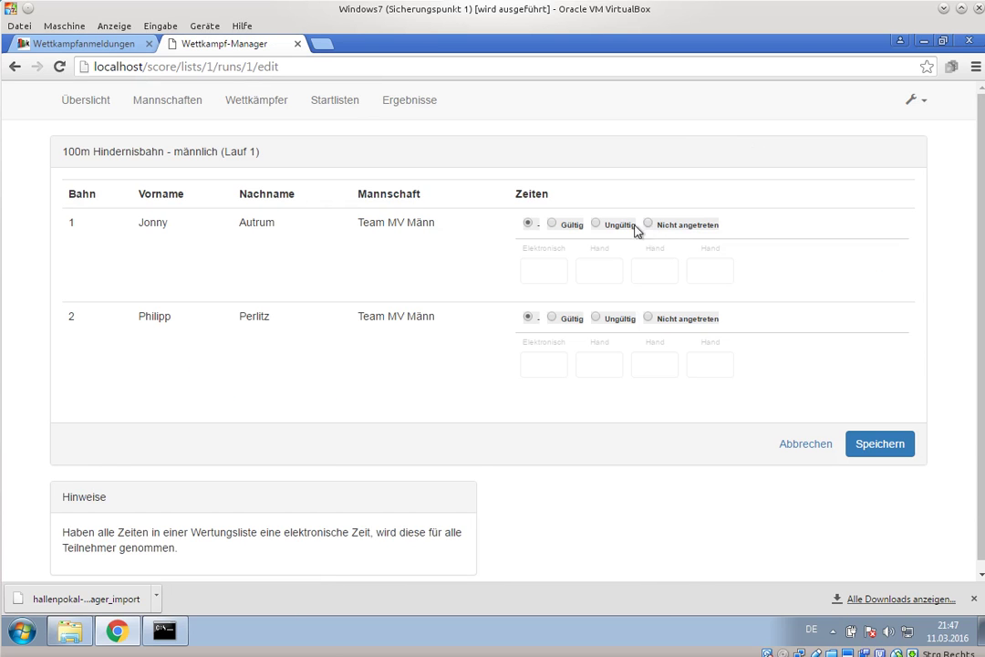
click(552, 226)
click(537, 266)
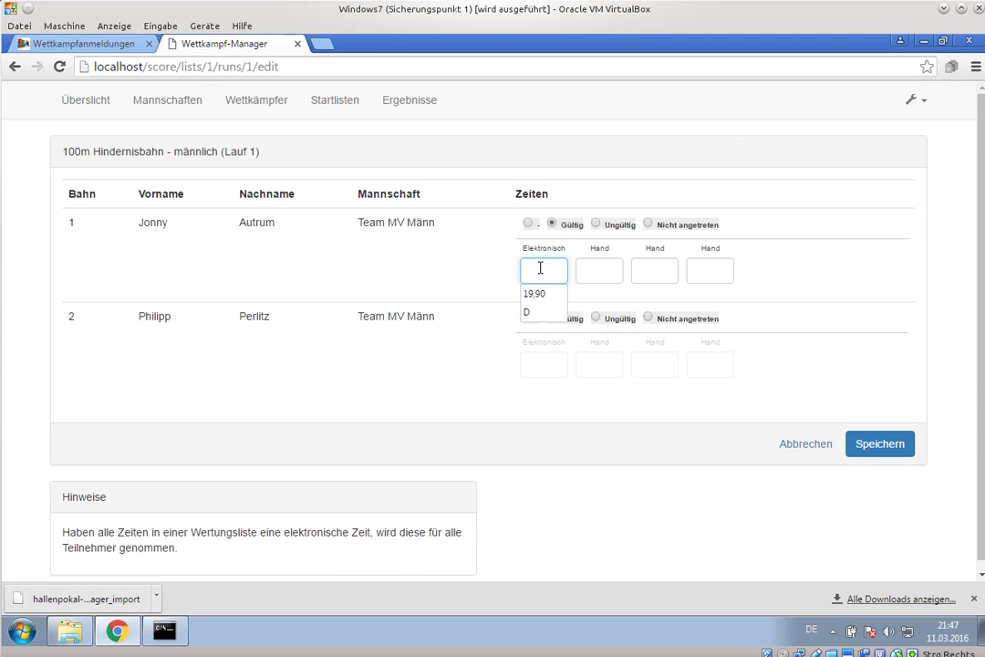
text(22,22)
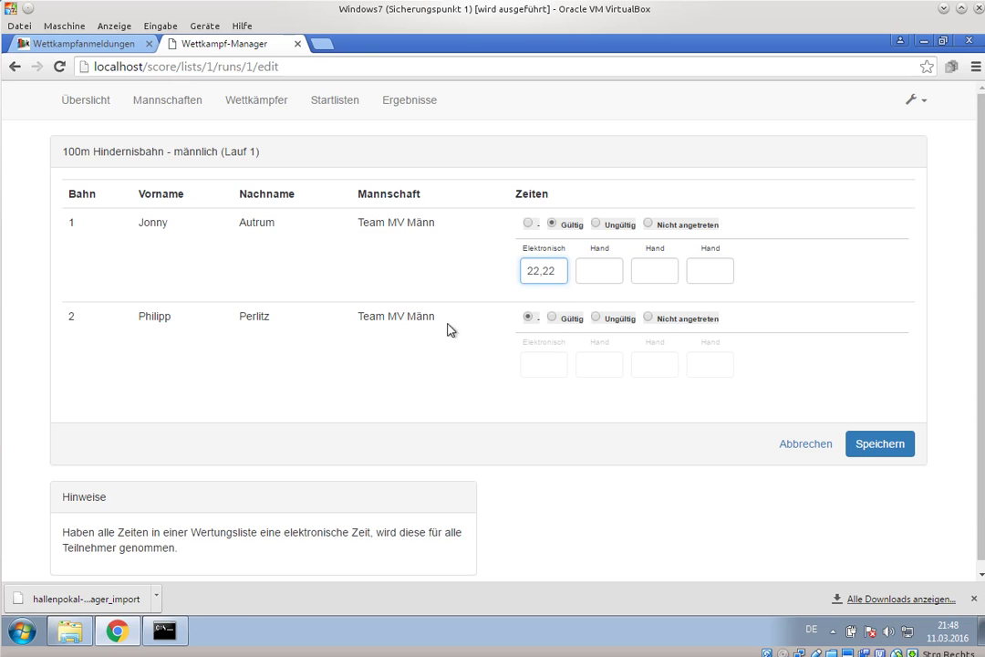
click(596, 317)
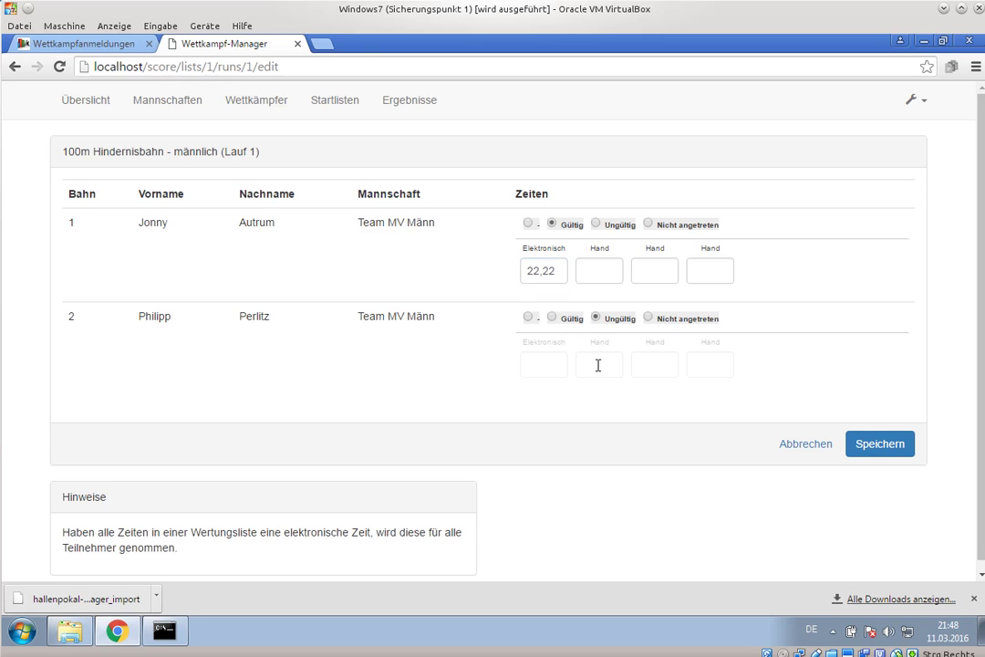
click(878, 445)
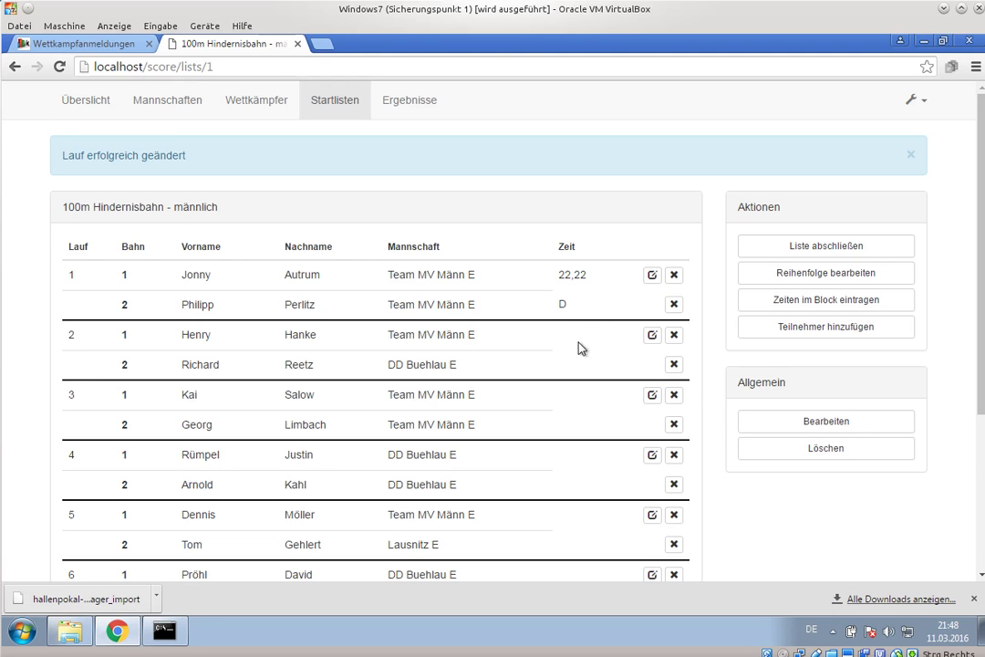
scroll(554, 336, down, 2)
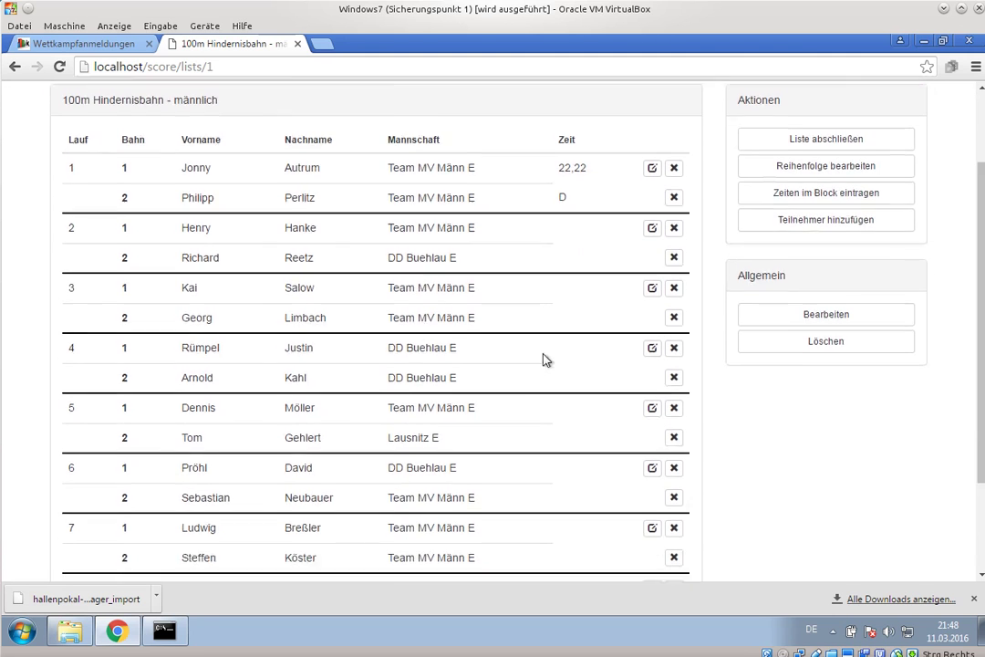
scroll(543, 364, down, 3)
scroll(543, 377, up, 5)
- In block time entry, save heat 2: lane 1 valid at 23,00, lane 2 invalid (D)
click(800, 292)
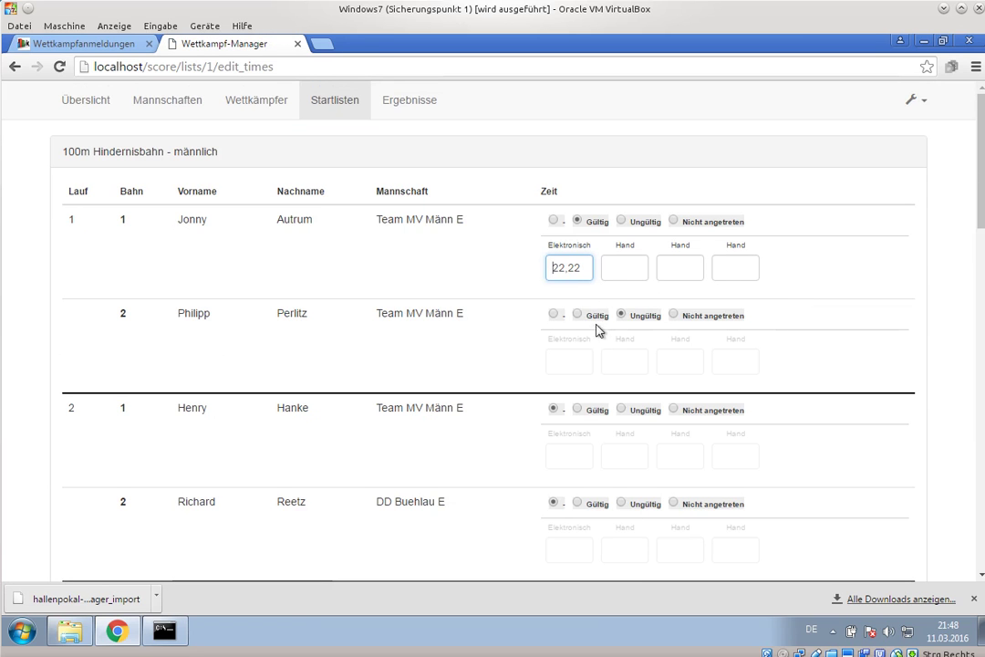
scroll(602, 301, down, 5)
scroll(616, 325, up, 3)
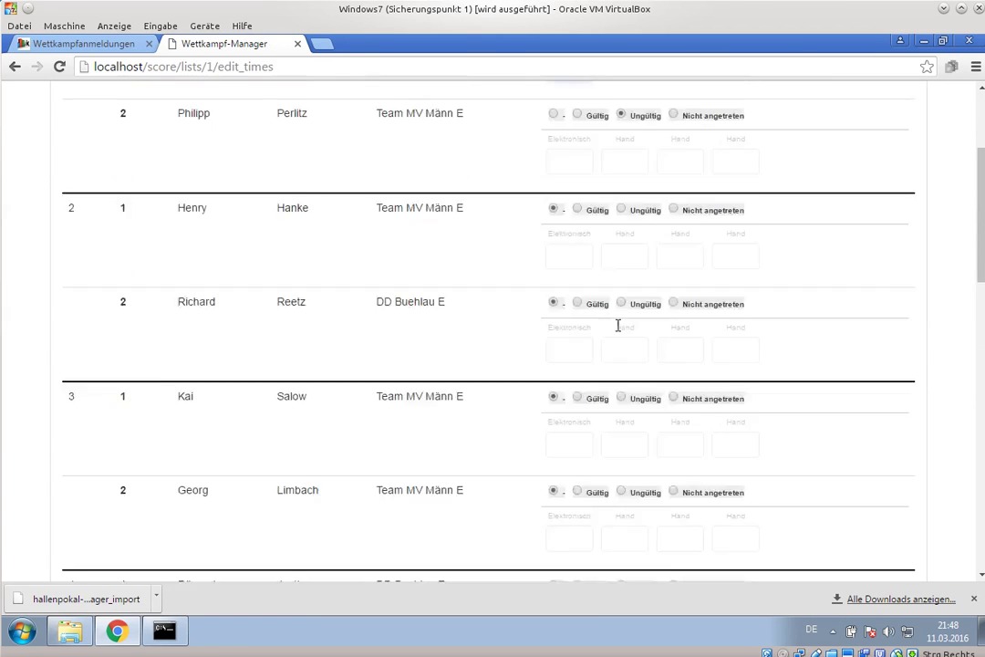
scroll(617, 325, up, 3)
click(578, 410)
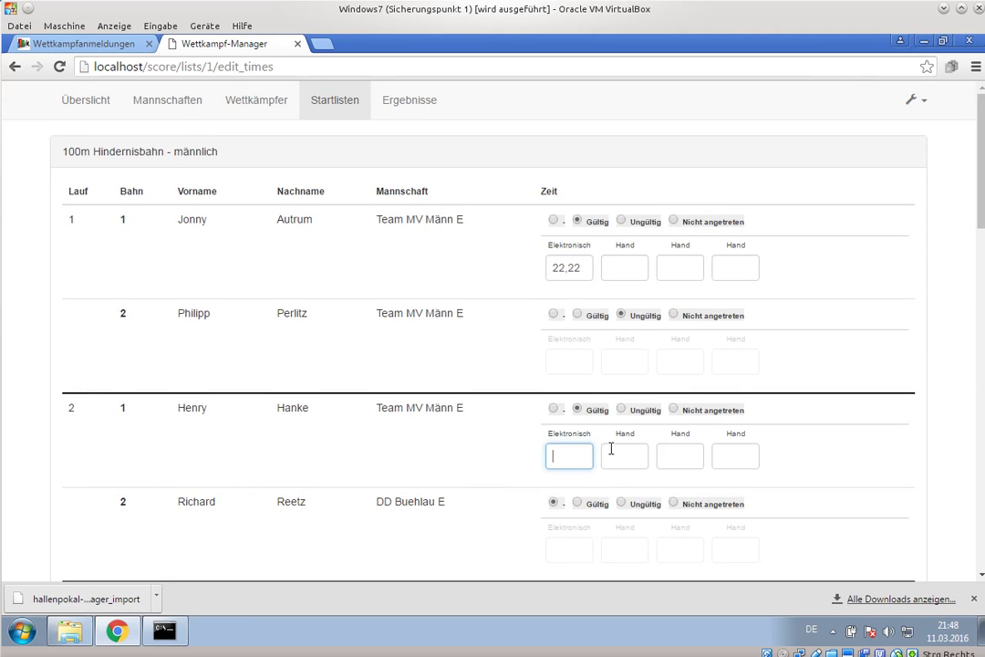
text(23)
scroll(597, 466, down, 3)
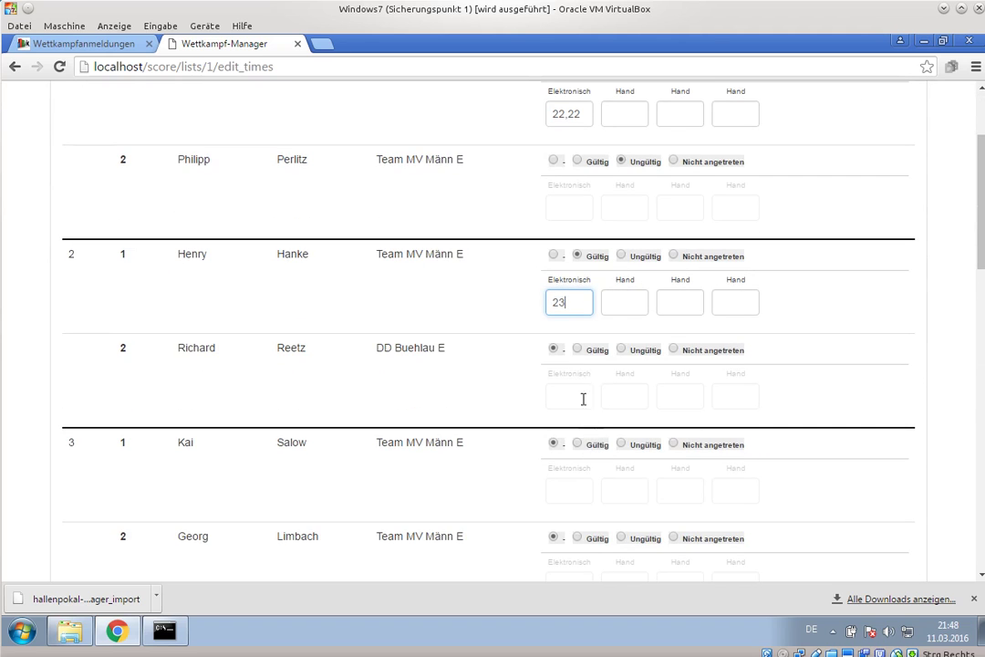
scroll(761, 411, down, 10)
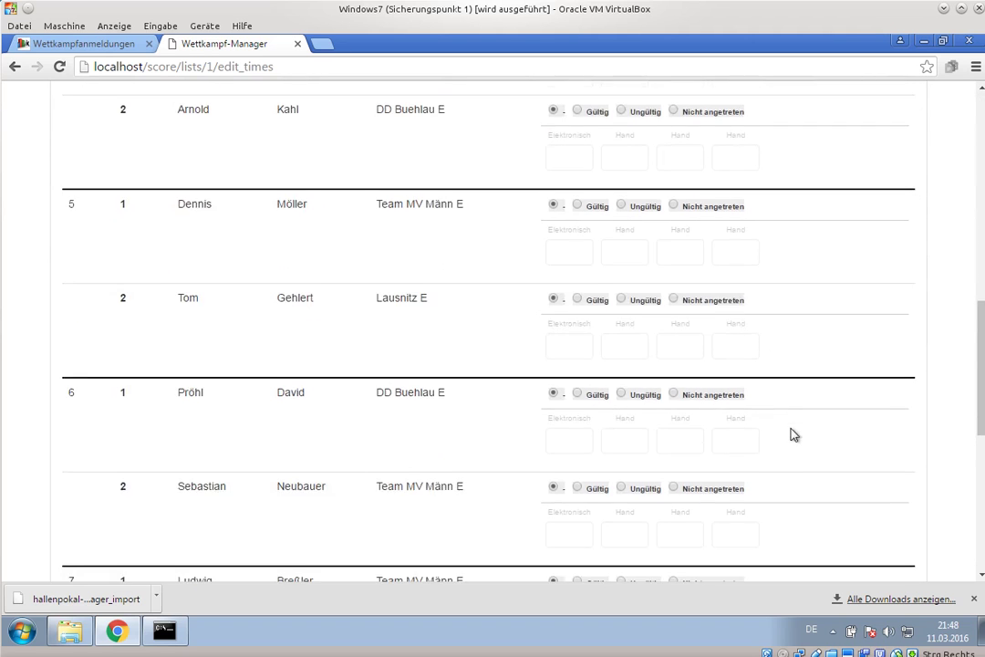
click(885, 438)
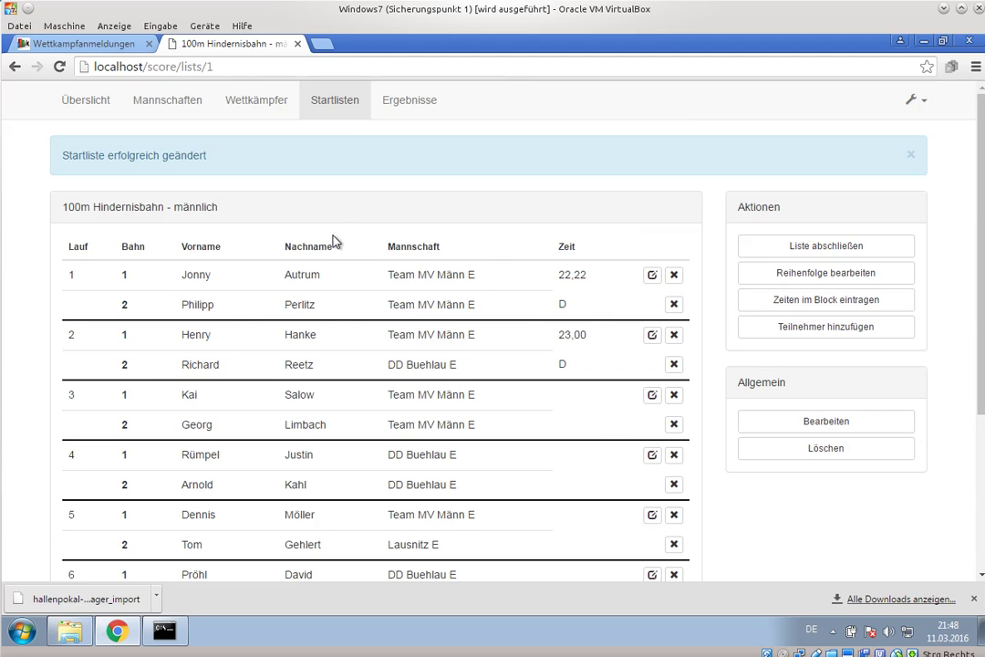
- Start a new 100m Hindernisbahn - männlich start list abbreviated Lauf 2
click(330, 104)
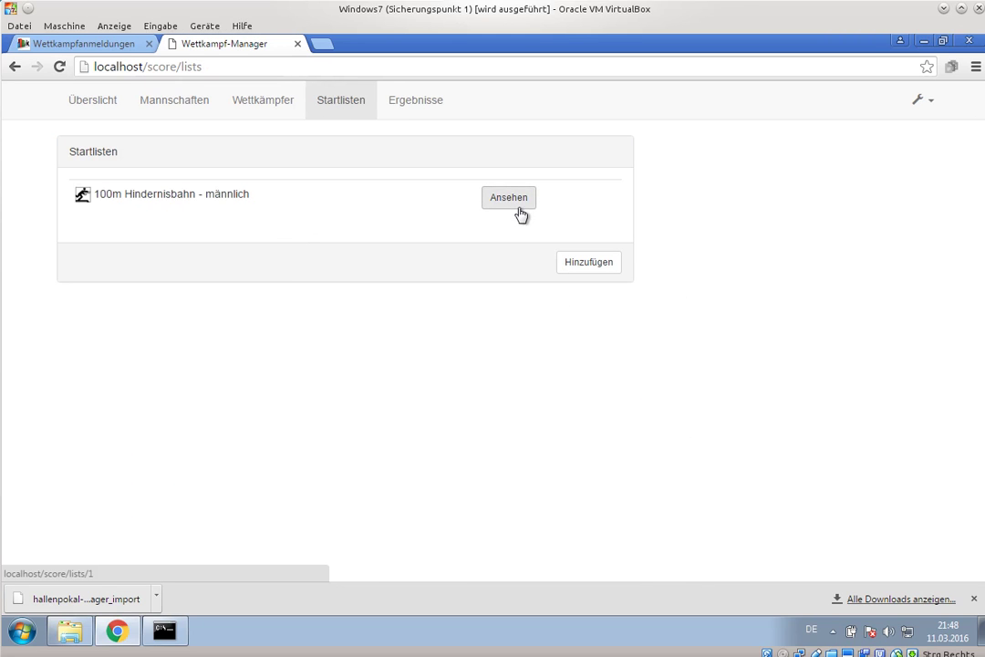
click(586, 266)
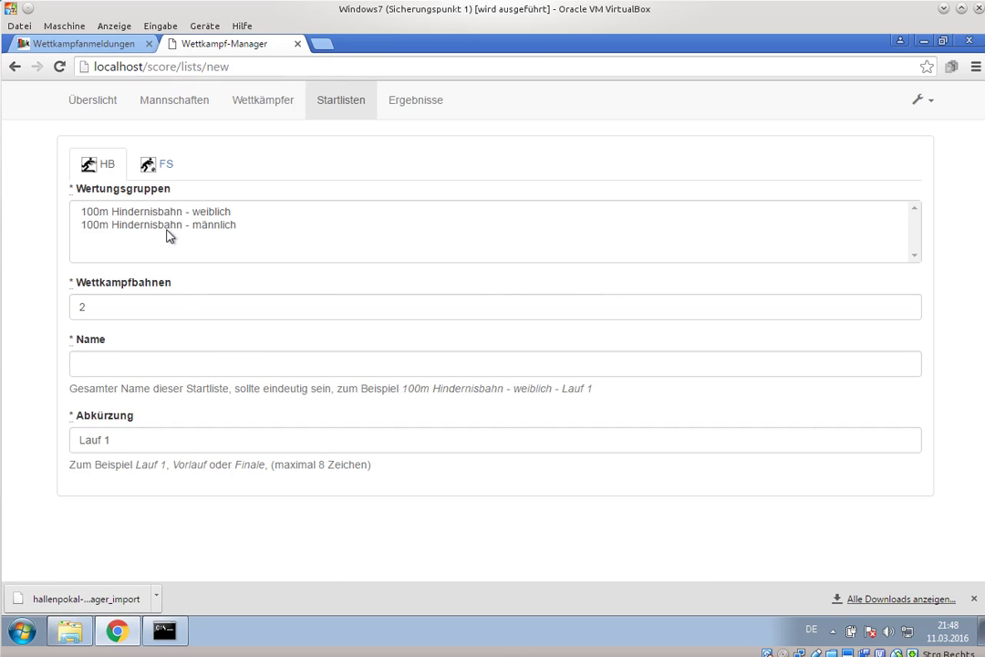
click(168, 228)
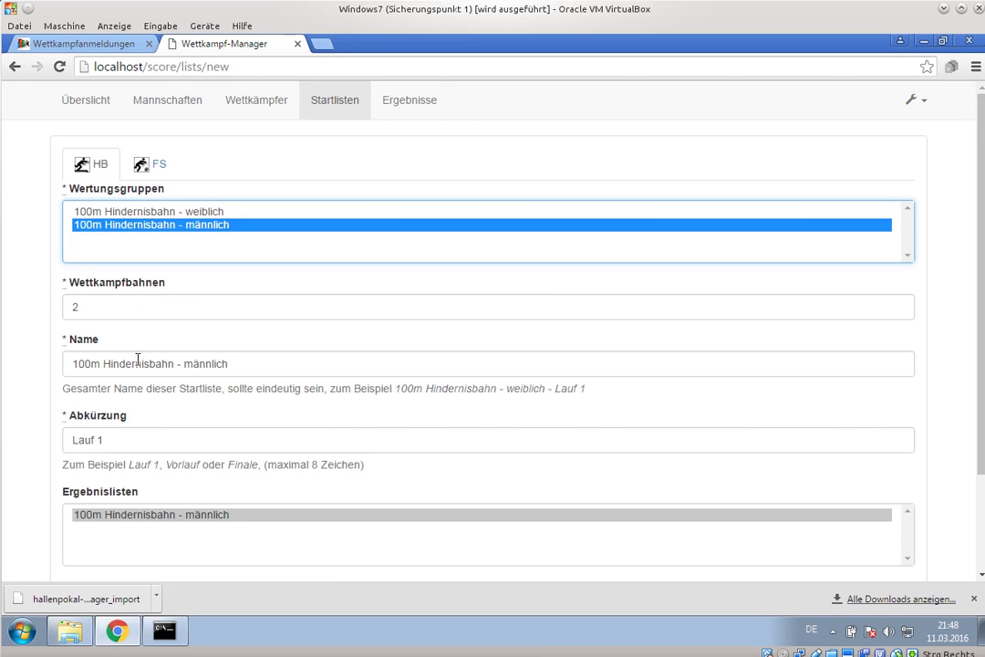
click(129, 437)
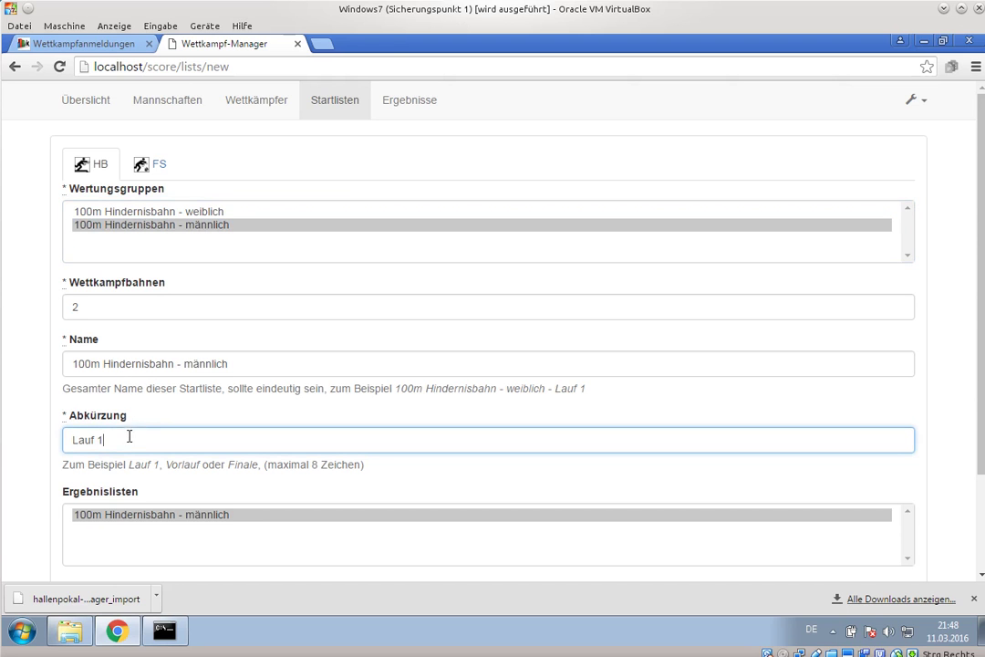
key(BackSpace)
text(2)
click(28, 390)
- Use Bahnwechsel from the previous männlich list as creation method and save
scroll(28, 390, down, 3)
click(142, 493)
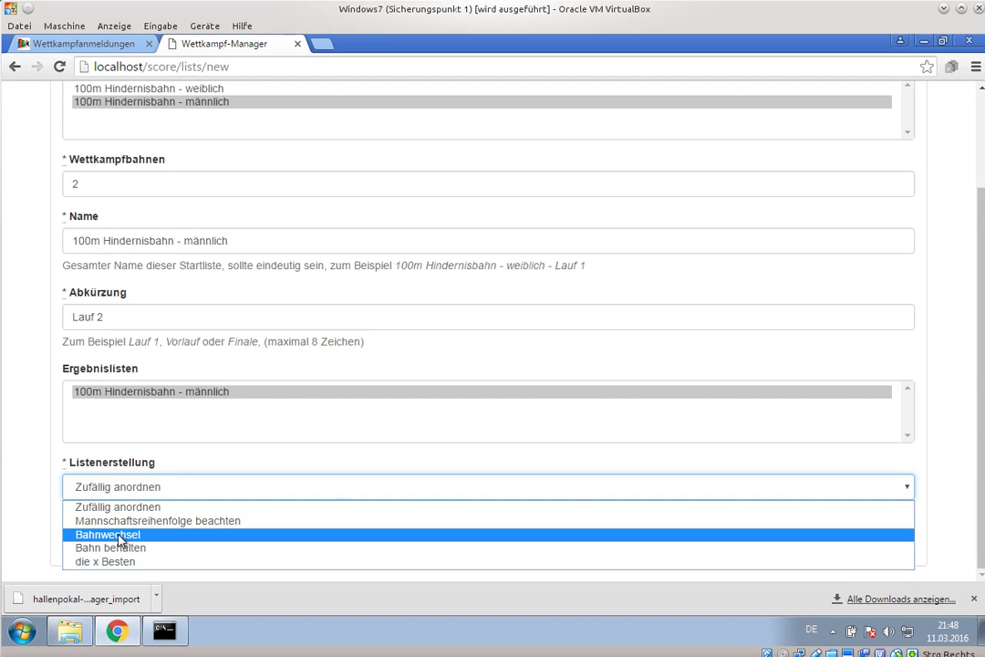
click(119, 536)
scroll(64, 466, down, 1)
click(101, 487)
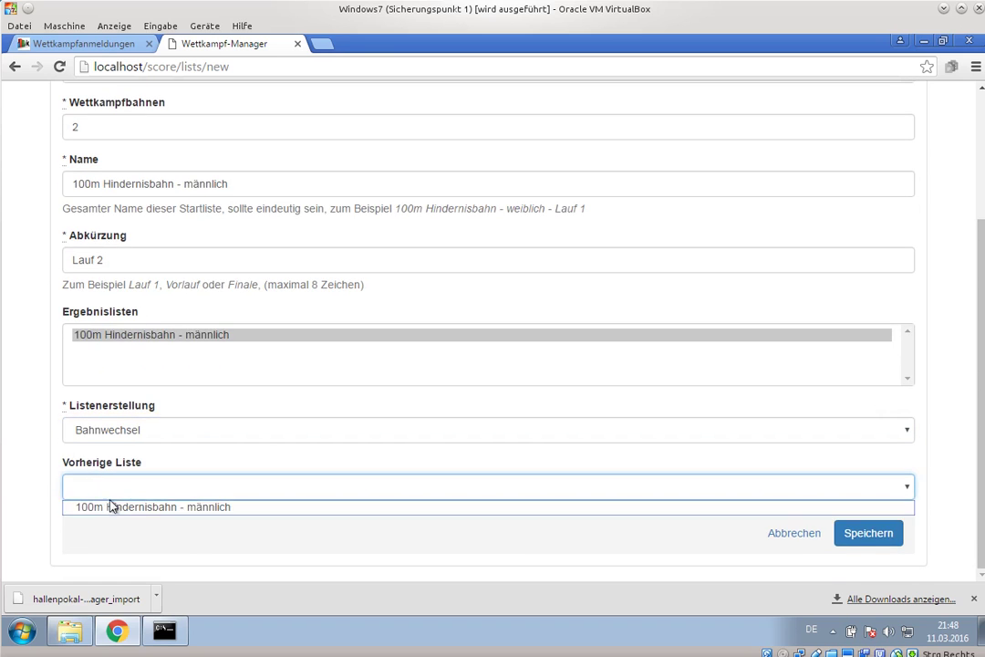
click(111, 507)
click(880, 533)
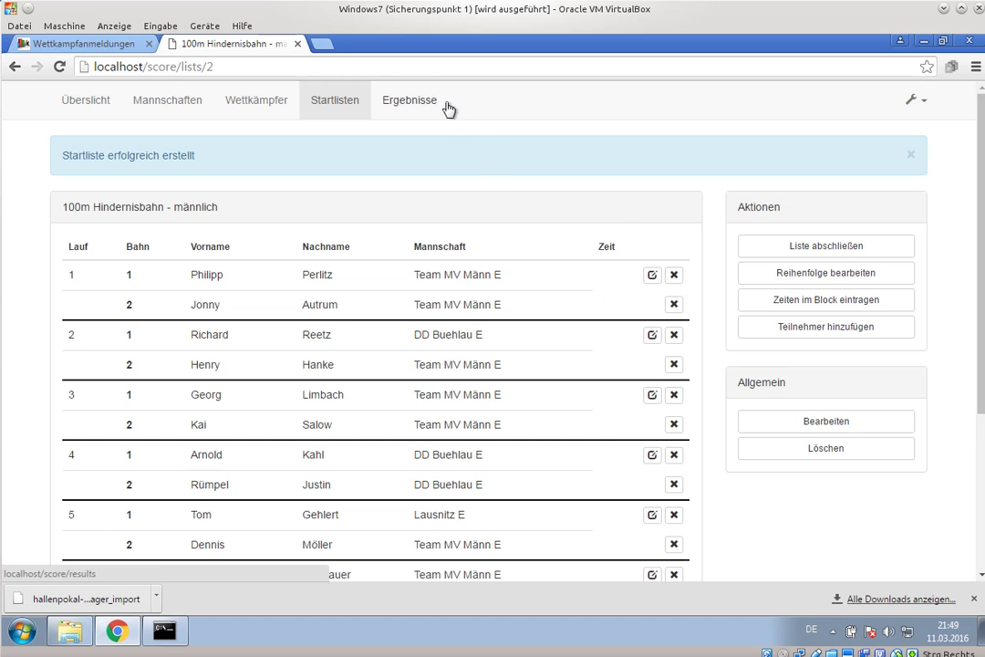
- Record both Lauf 2 heat-1 starters as invalid (D), save, and open Ergebnisse
click(655, 276)
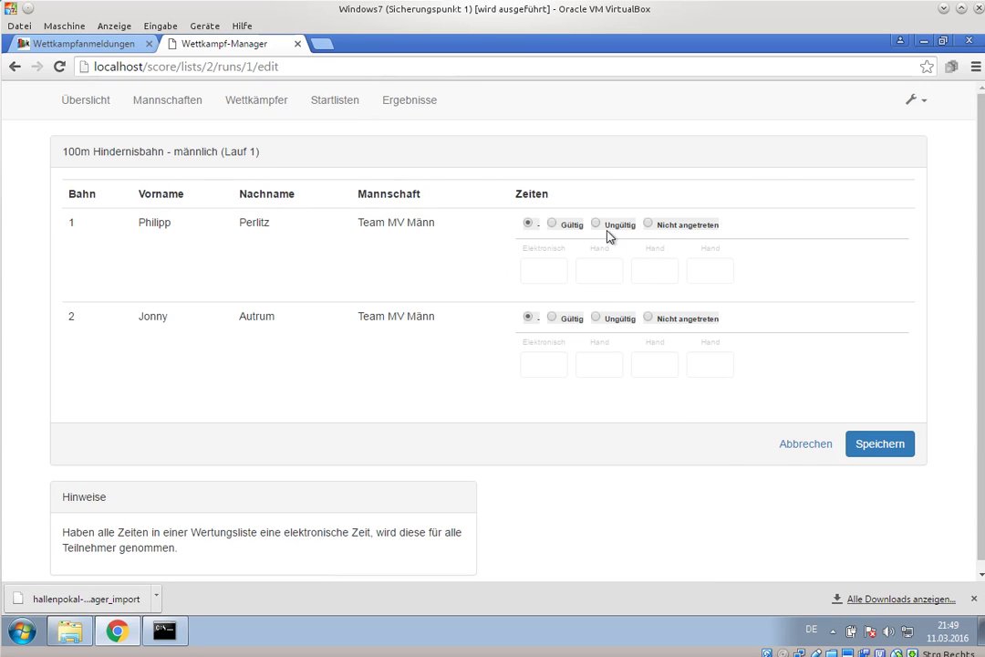
click(596, 318)
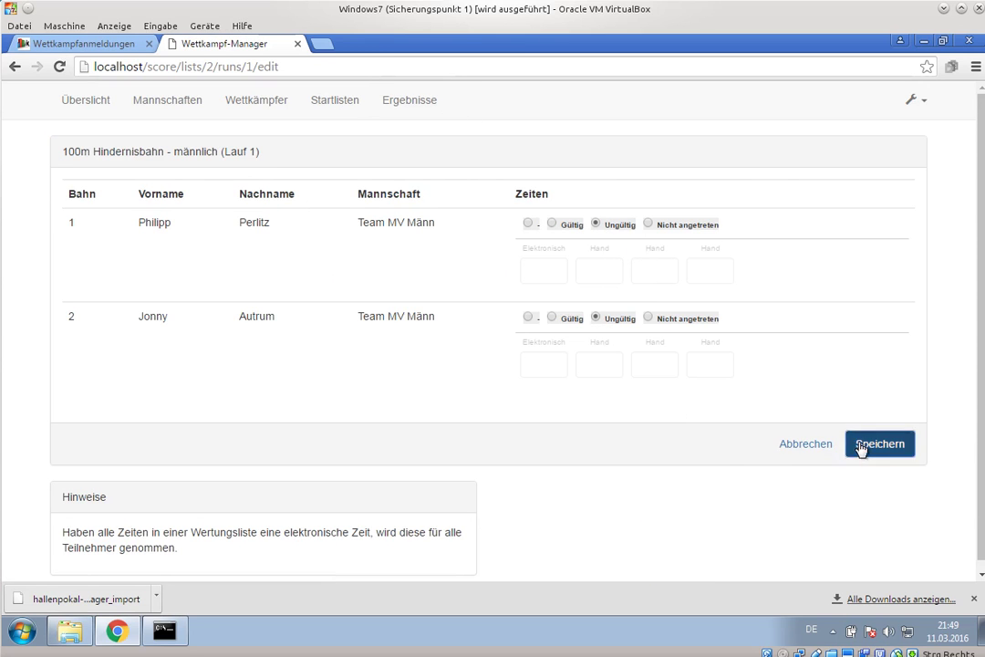
click(858, 445)
click(410, 104)
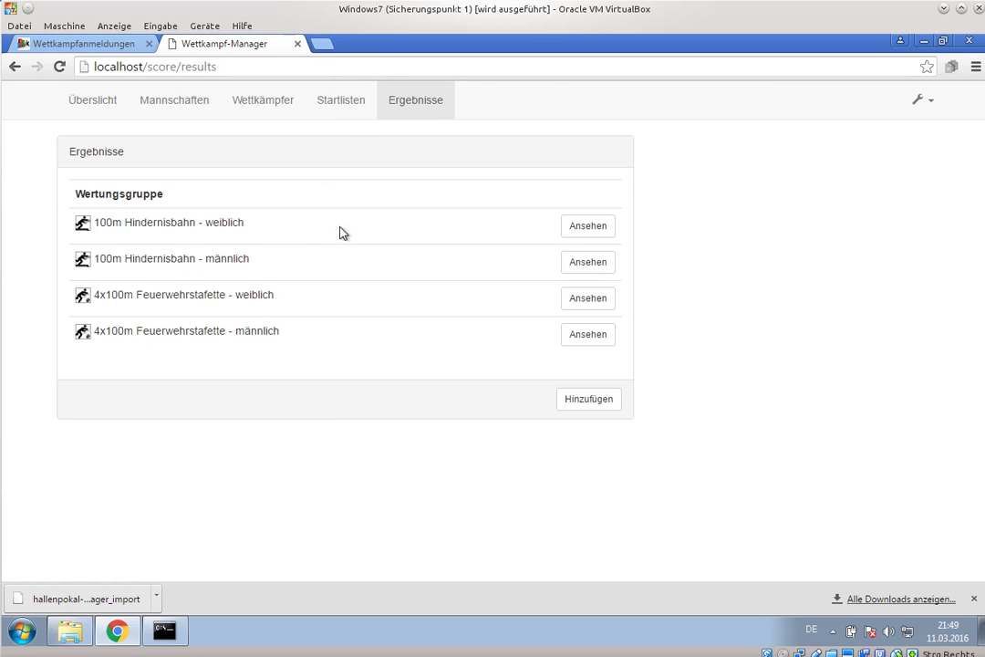
- View the 100m Hindernisbahn - männlich ranking and check its Einzelwertung PDF
click(588, 267)
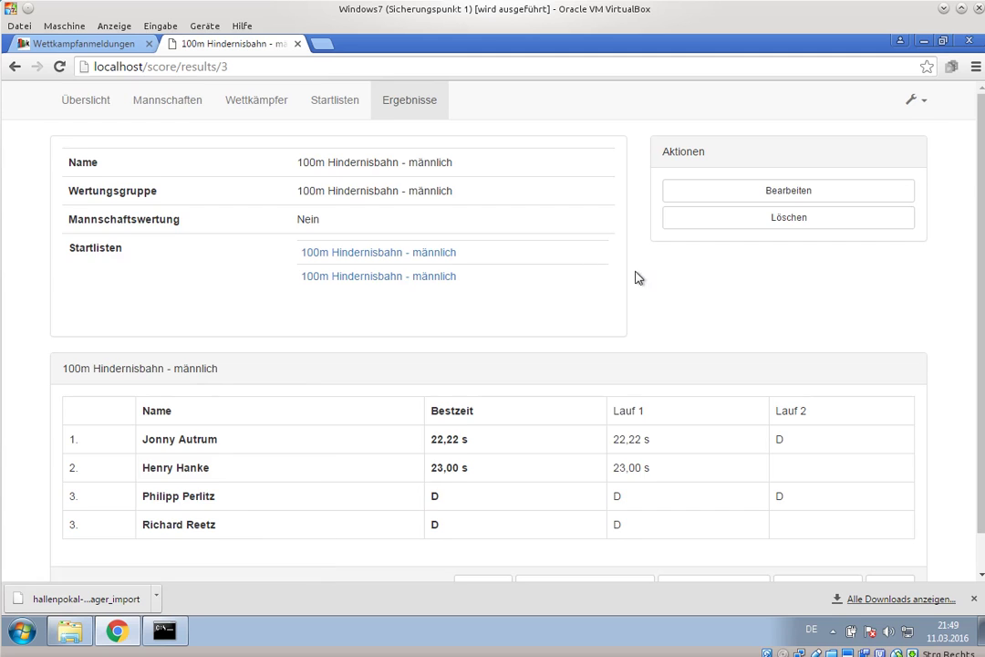
scroll(429, 356, down, 1)
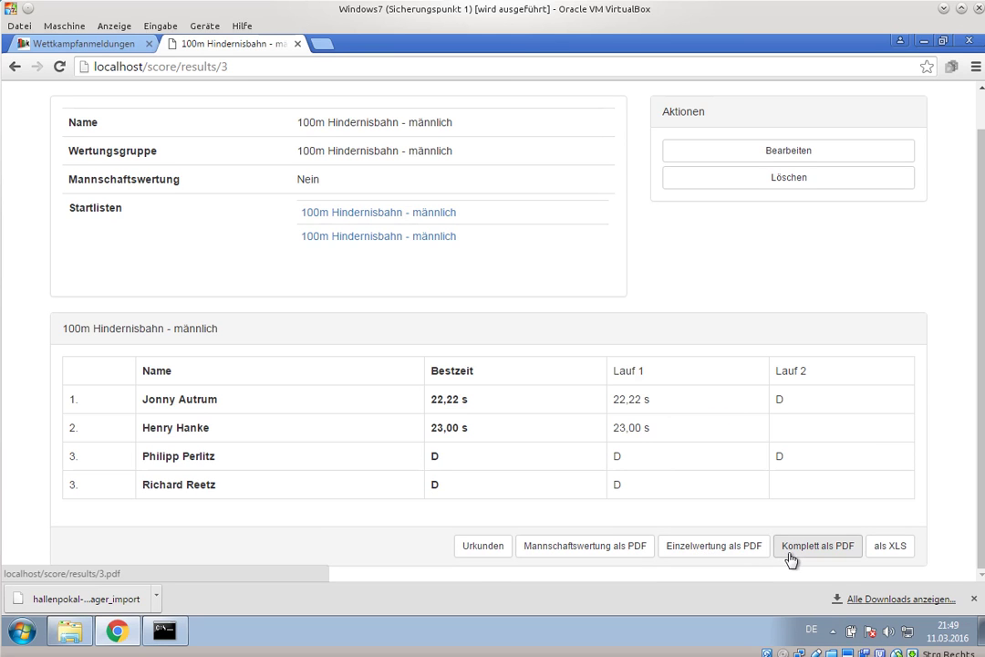
click(730, 552)
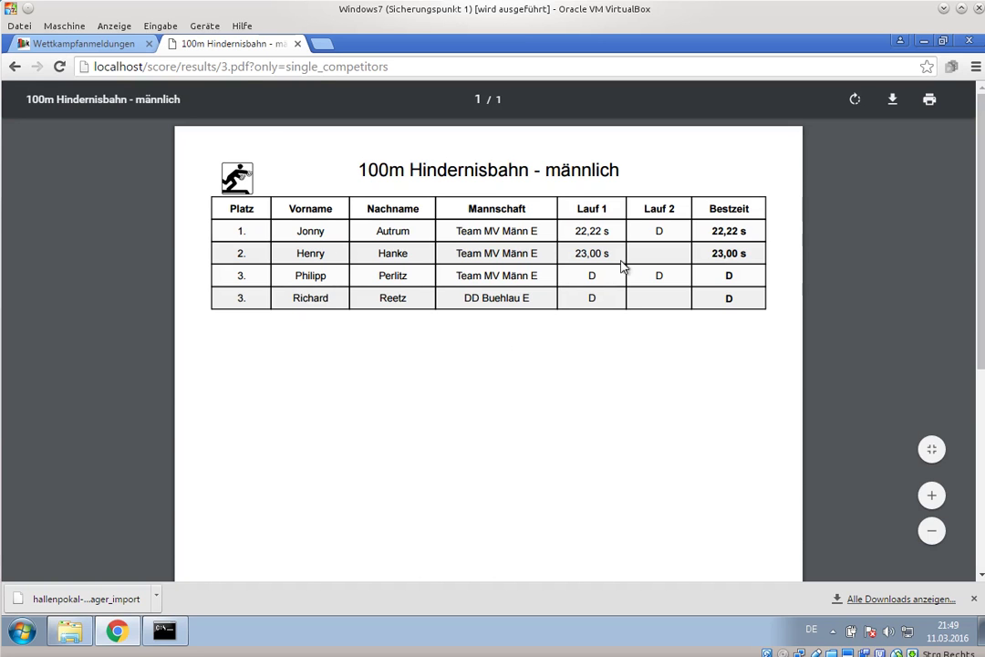
click(12, 67)
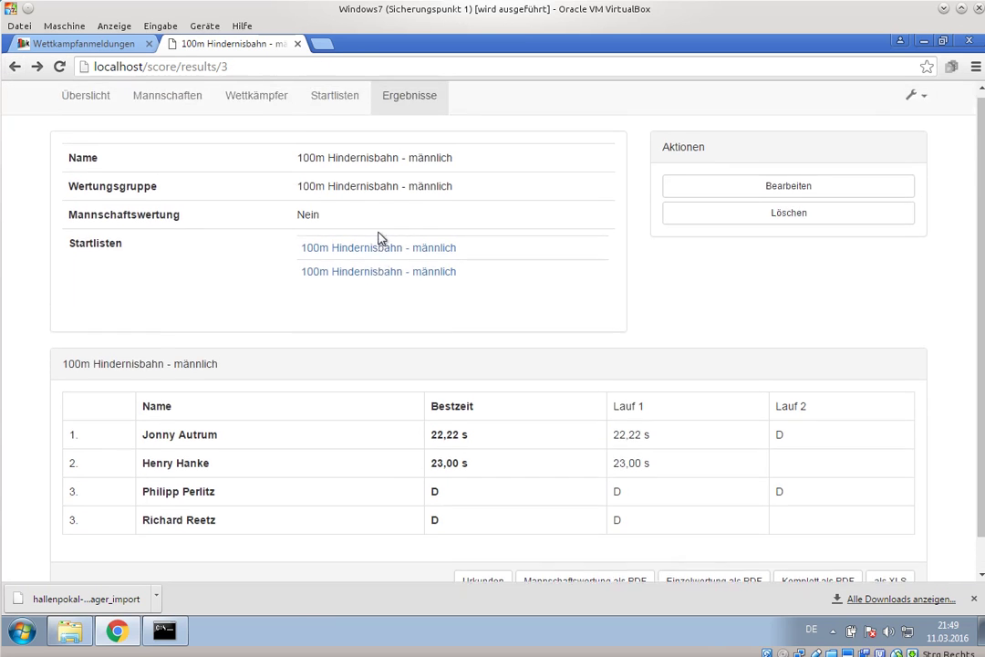
- Preview the 100m Hindernisbahn - männlich start list PDF, then open its Bearbeiten form
click(358, 213)
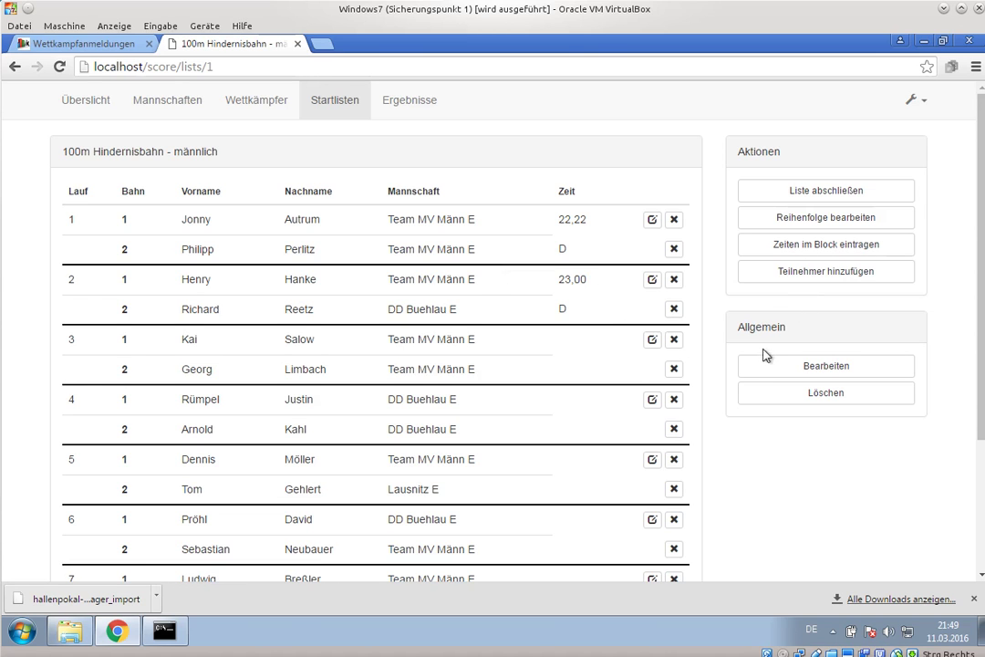
scroll(766, 354, down, 3)
click(602, 552)
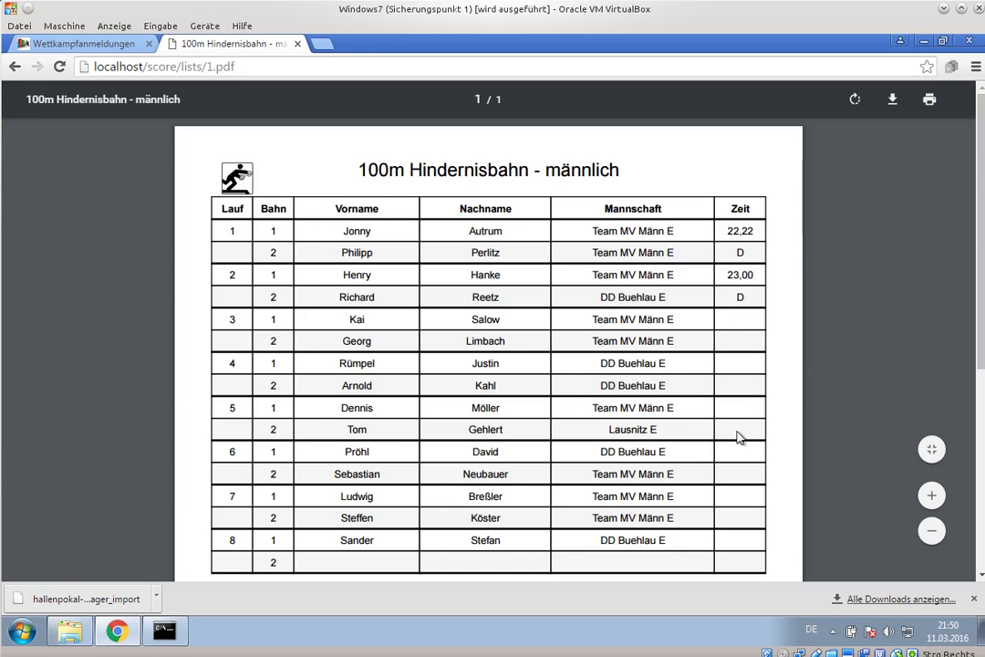
scroll(755, 402, down, 1)
scroll(756, 405, up, 1)
click(15, 69)
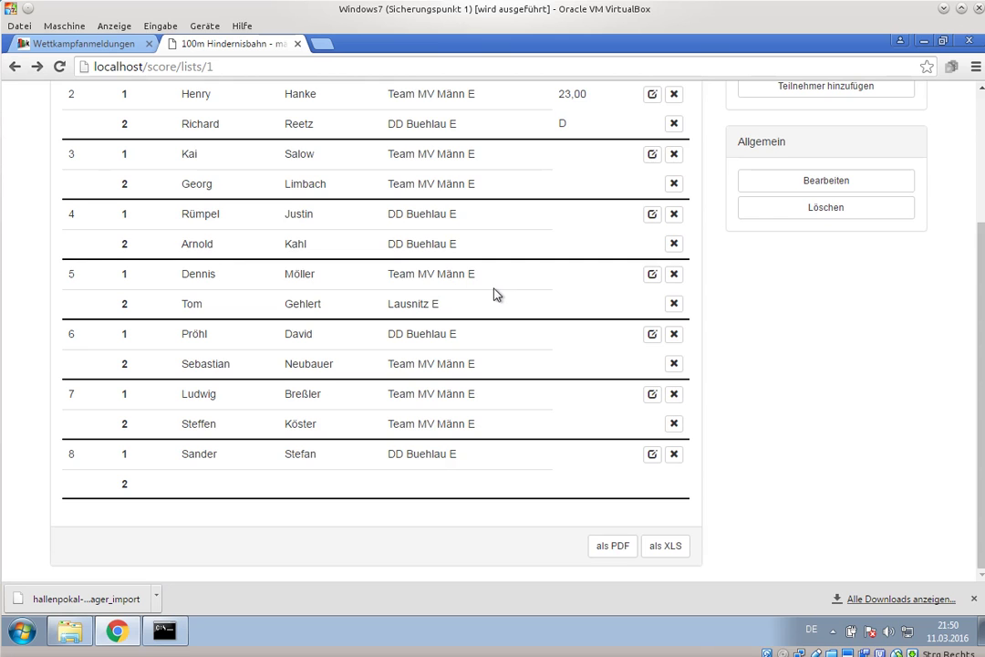
scroll(506, 290, up, 3)
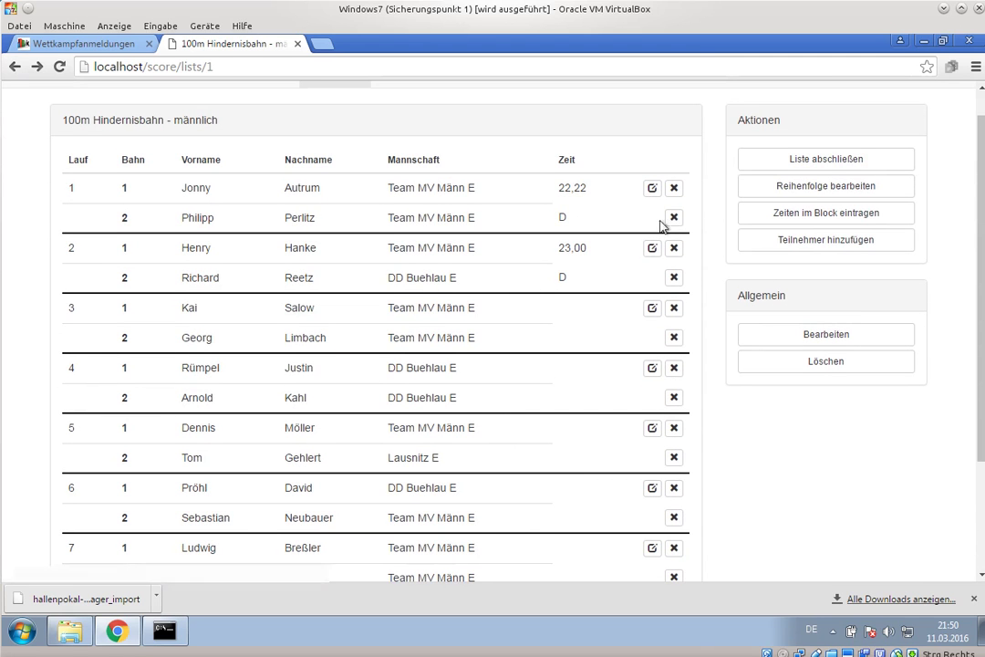
click(791, 338)
- Rename the list '100m Hindernisbahn - männlich - Lauf 1', save, and verify the PDF title
click(264, 220)
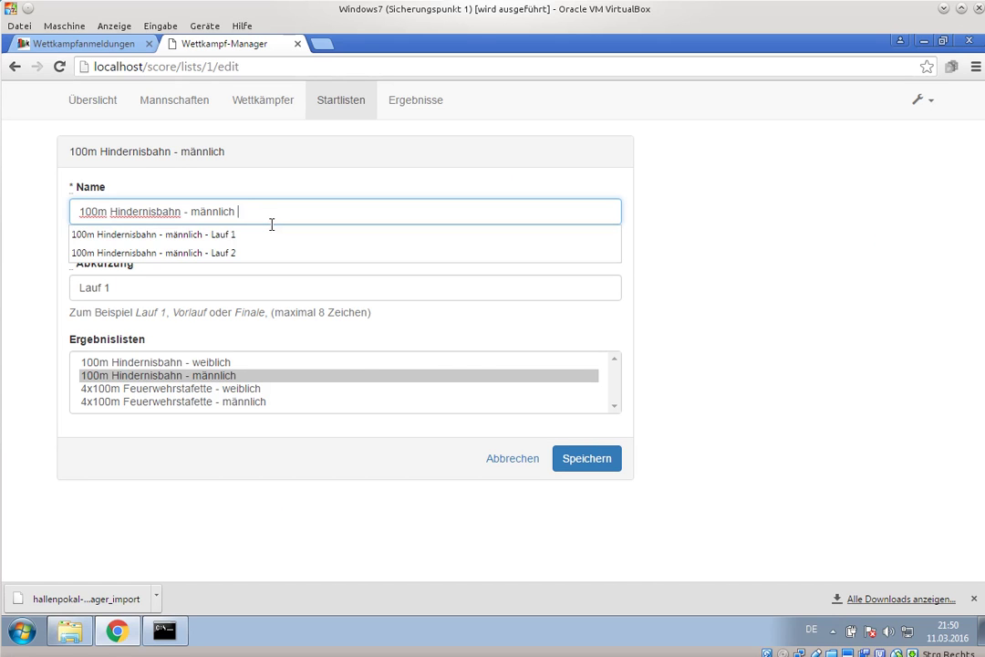
text(-)
key(Down)
key(Return)
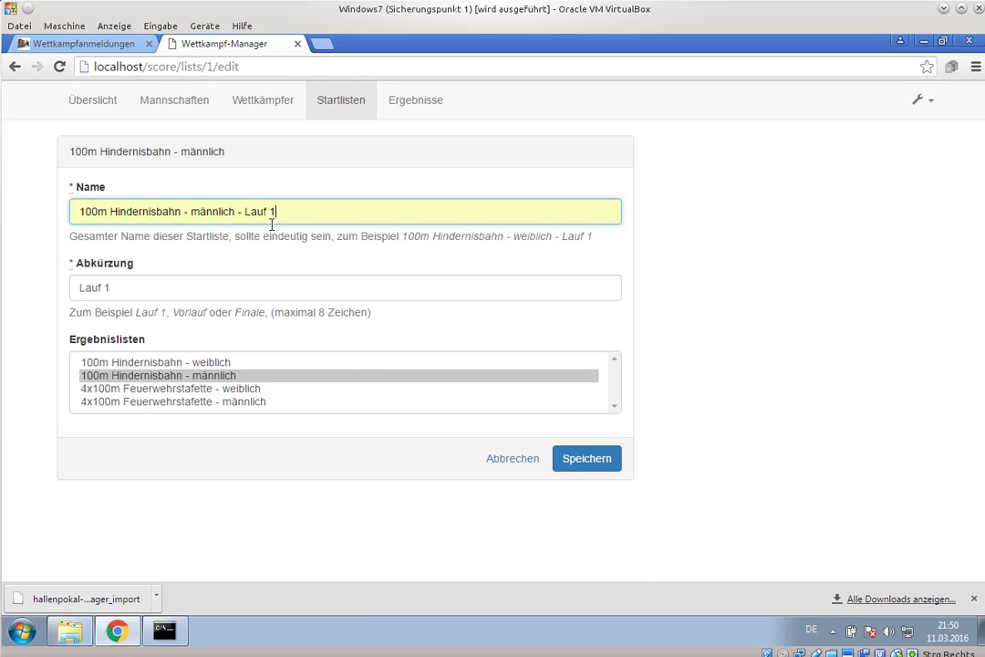
click(583, 460)
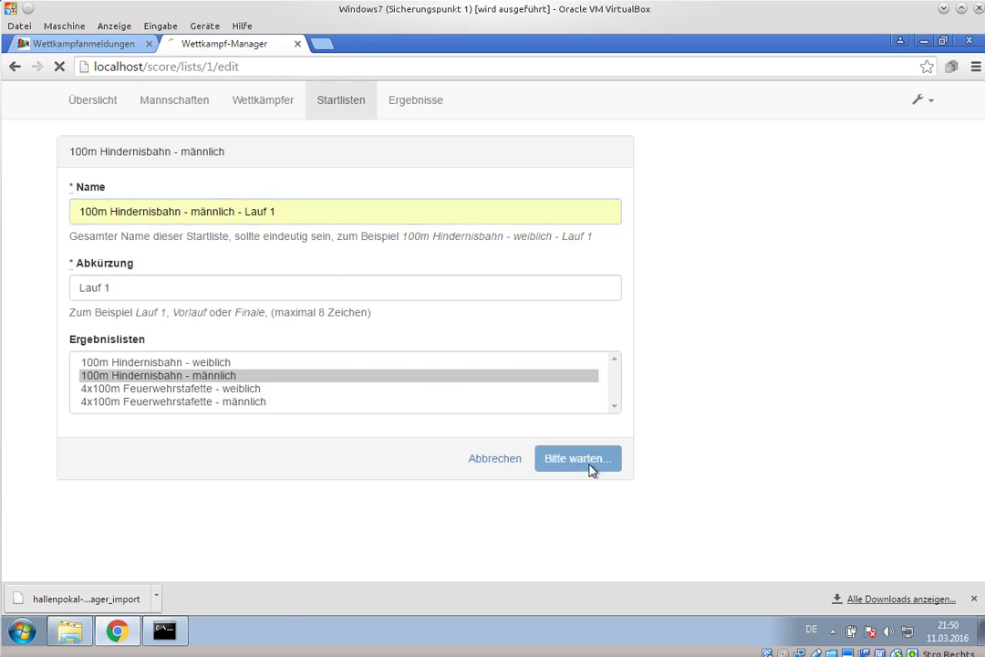
scroll(547, 410, down, 3)
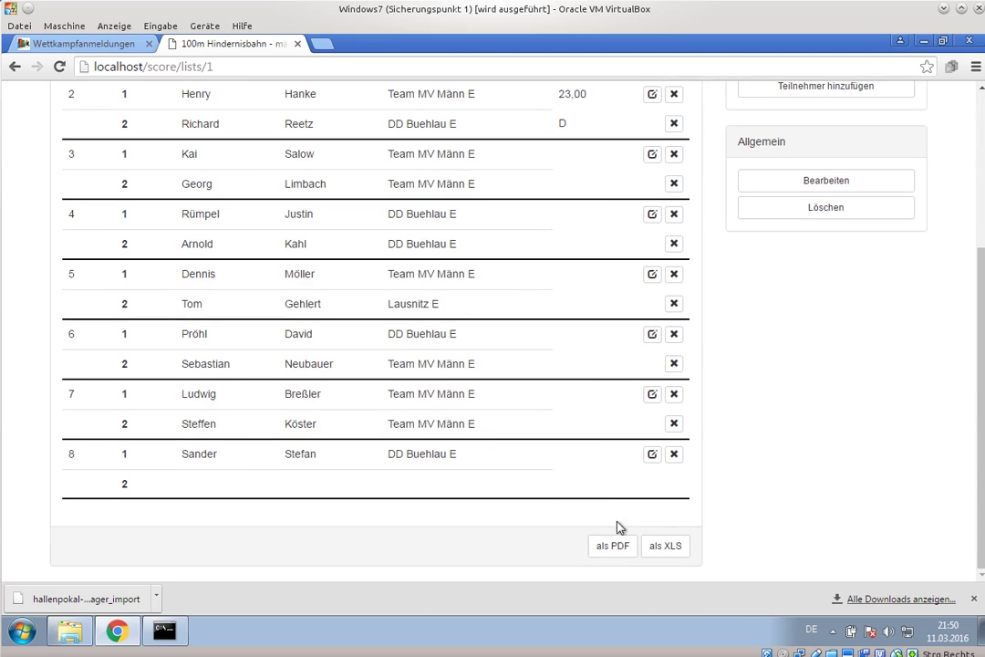
click(615, 544)
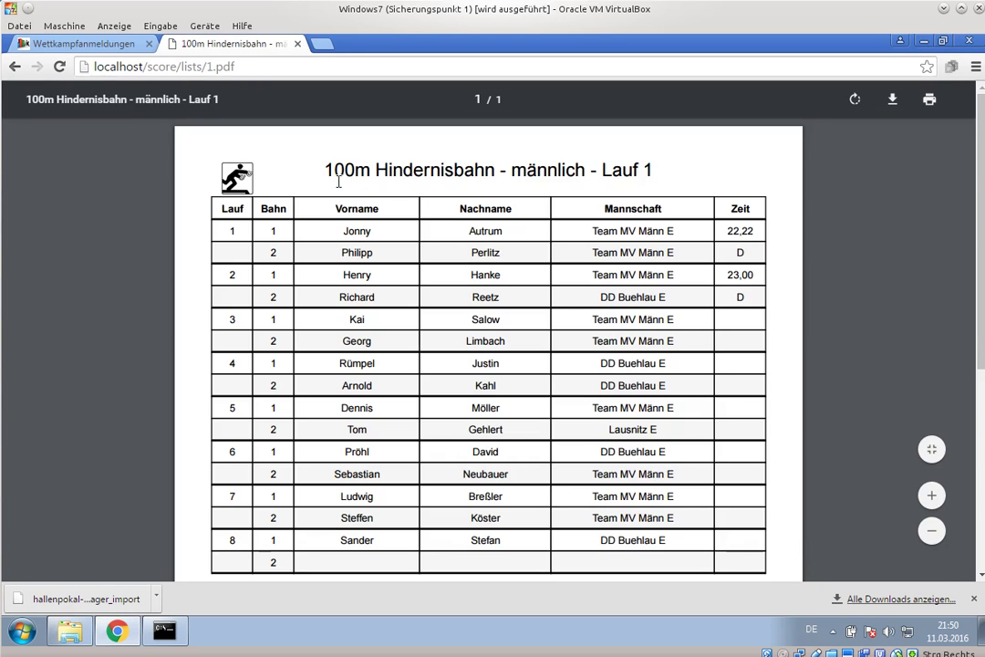
click(14, 67)
scroll(576, 327, up, 3)
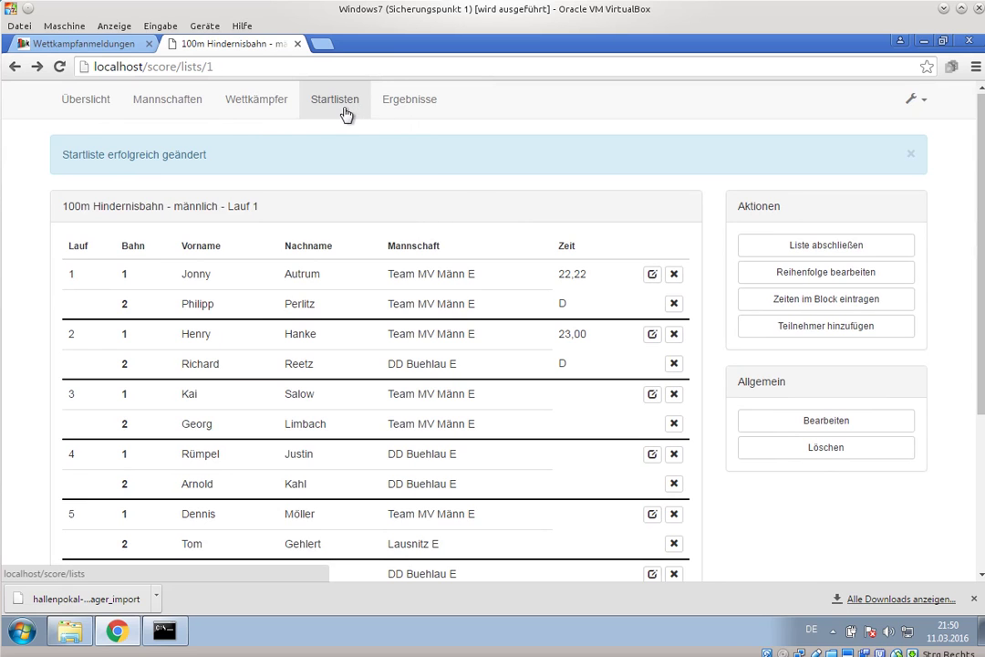
- Lower FF Gehren's women's relay Staffelanzahl from 2 to 1 and save
click(171, 98)
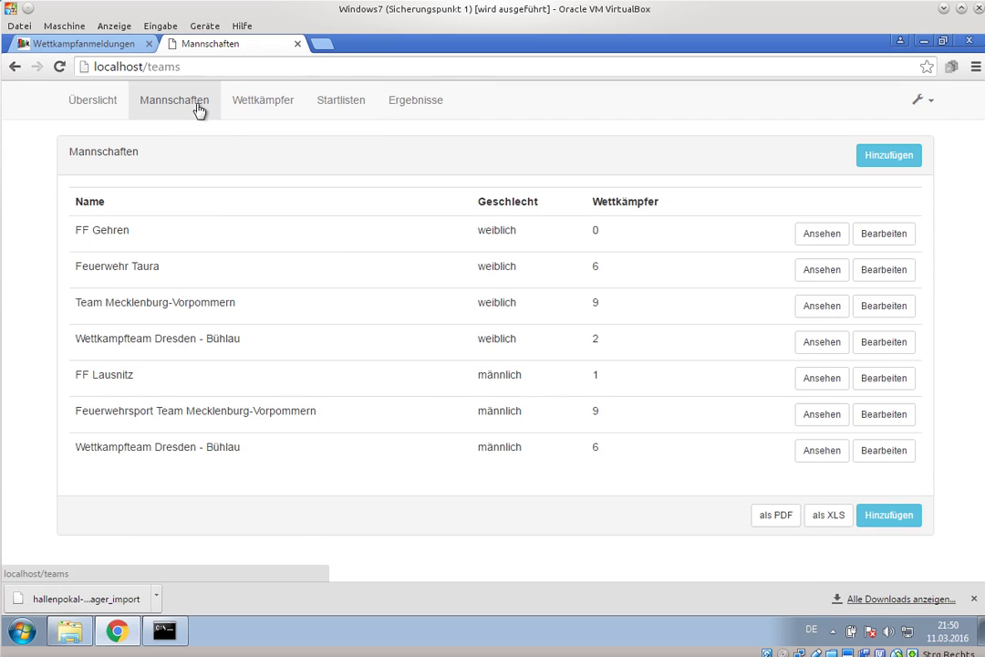
click(870, 241)
scroll(851, 292, down, 3)
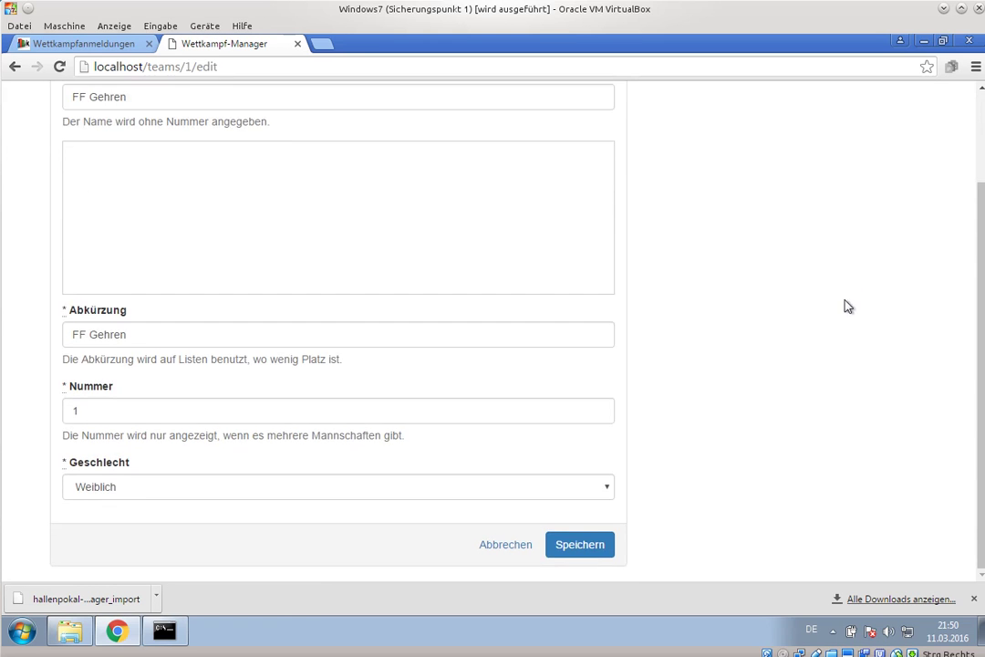
scroll(848, 307, up, 3)
scroll(508, 550, down, 2)
click(512, 544)
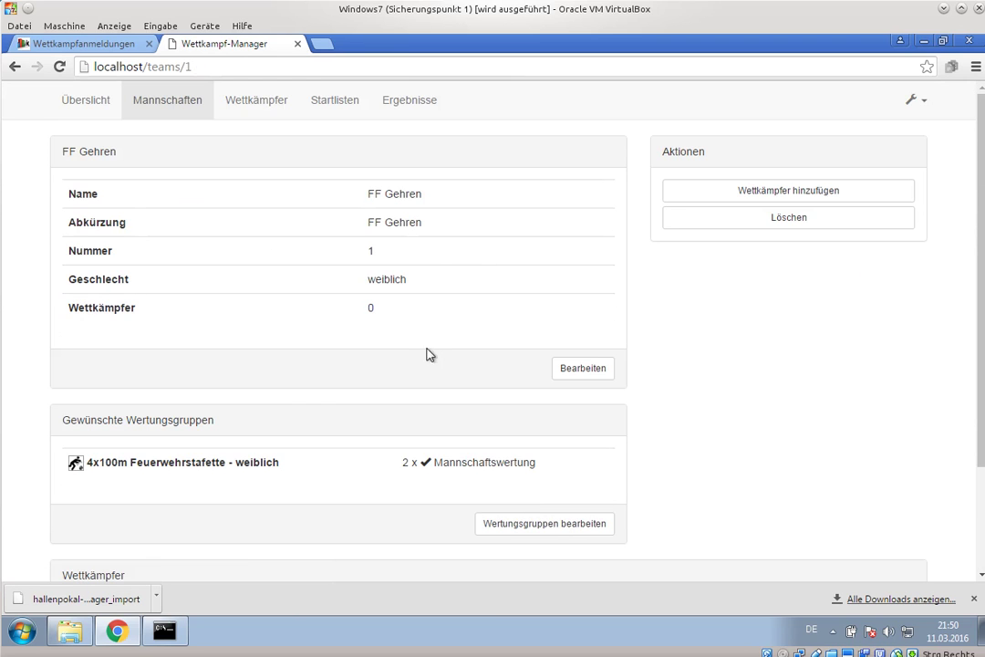
scroll(328, 379, down, 3)
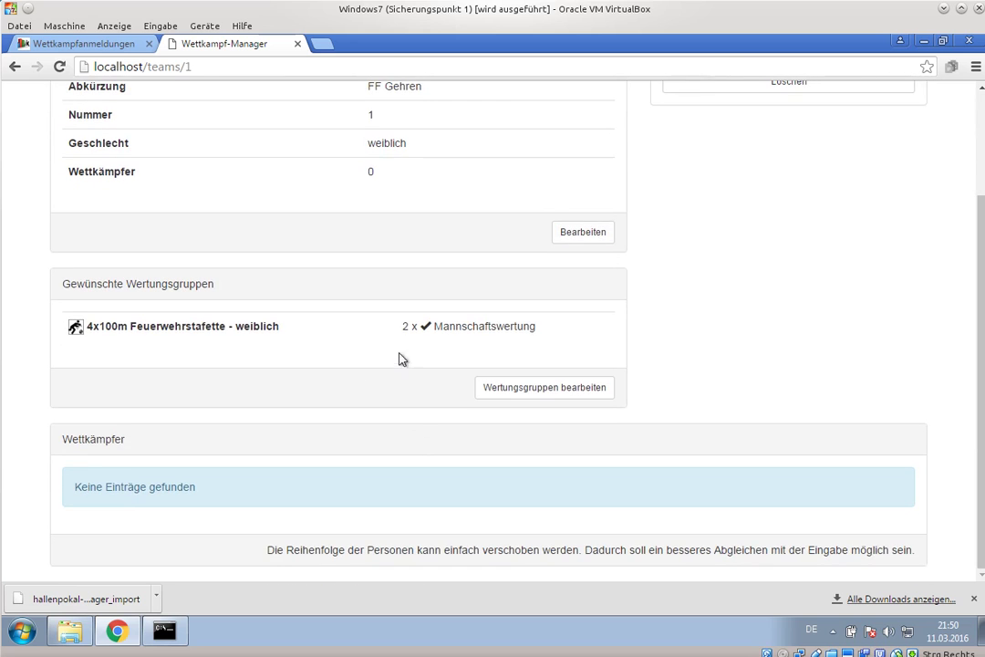
drag(95, 325, 344, 341)
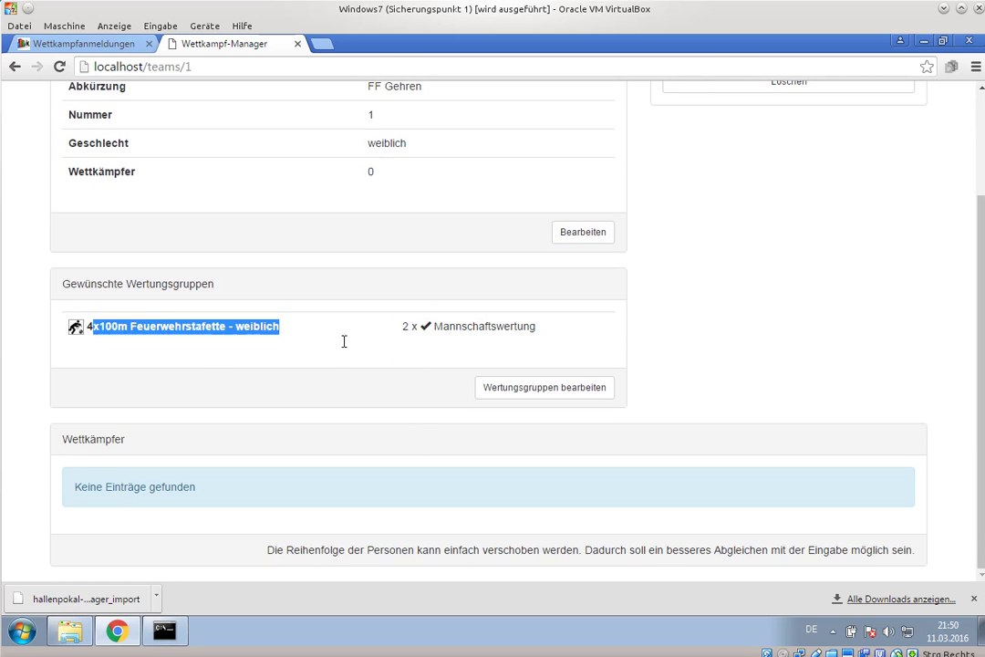
click(441, 326)
click(539, 394)
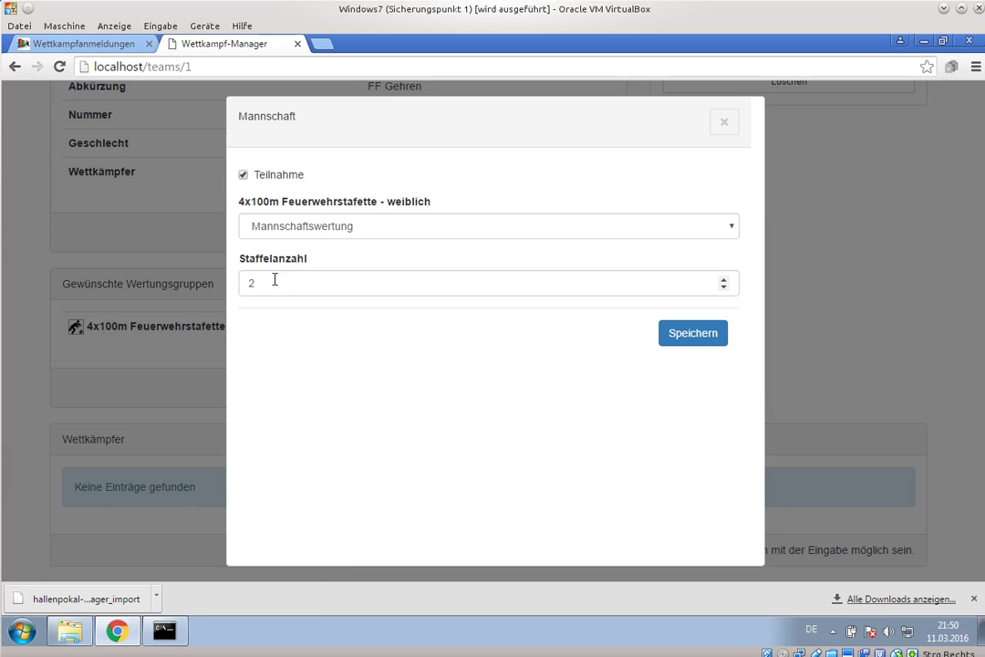
click(723, 288)
click(682, 340)
- Raise Feuerwehr Taura's women's relay Staffelanzahl from 2 to 3 and save
scroll(538, 366, up, 3)
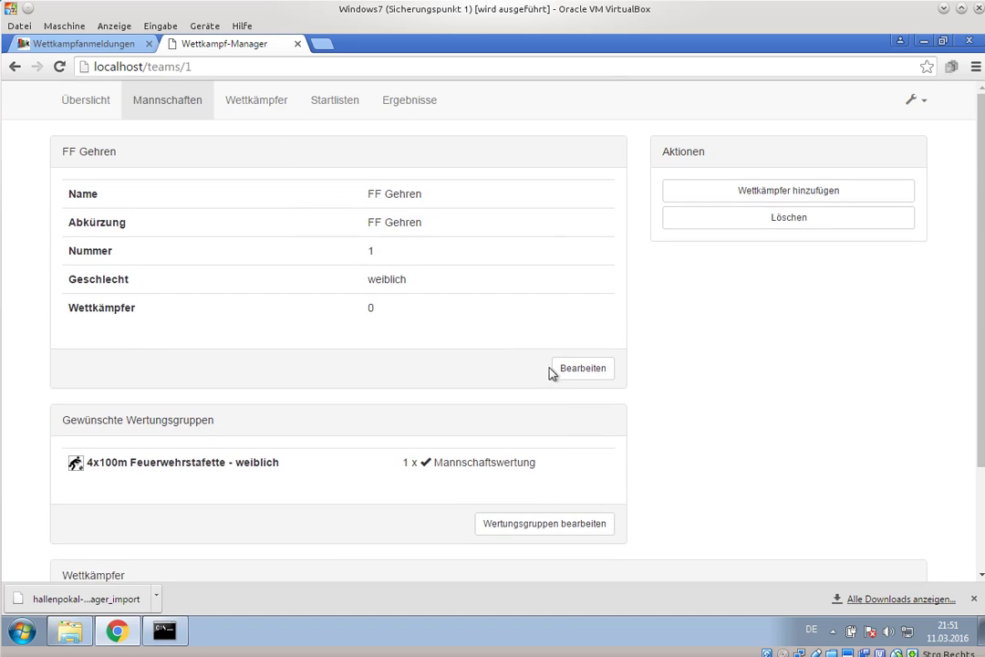
click(187, 109)
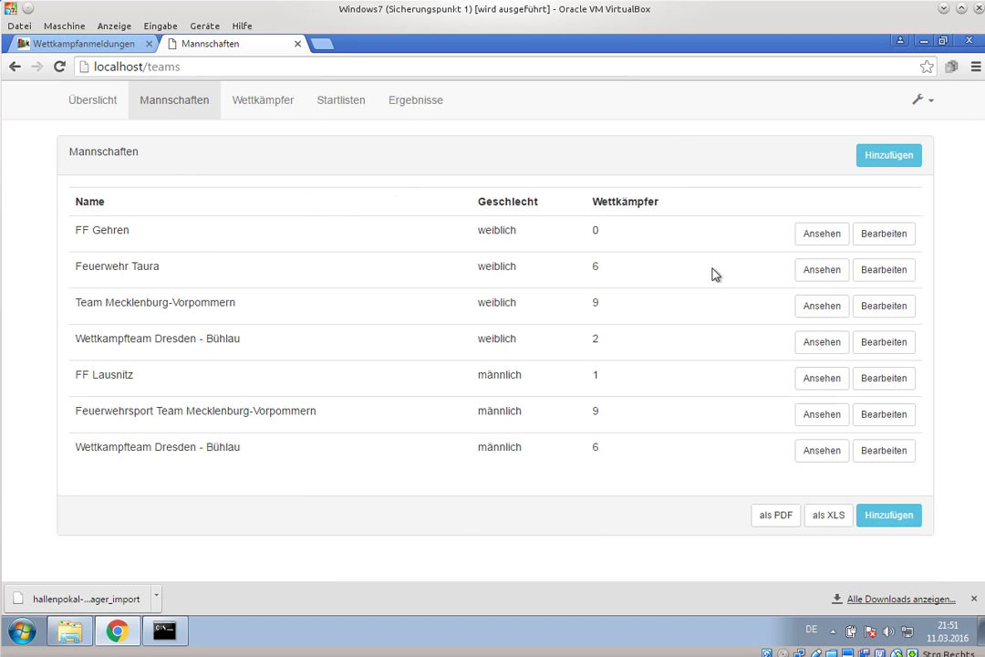
click(822, 270)
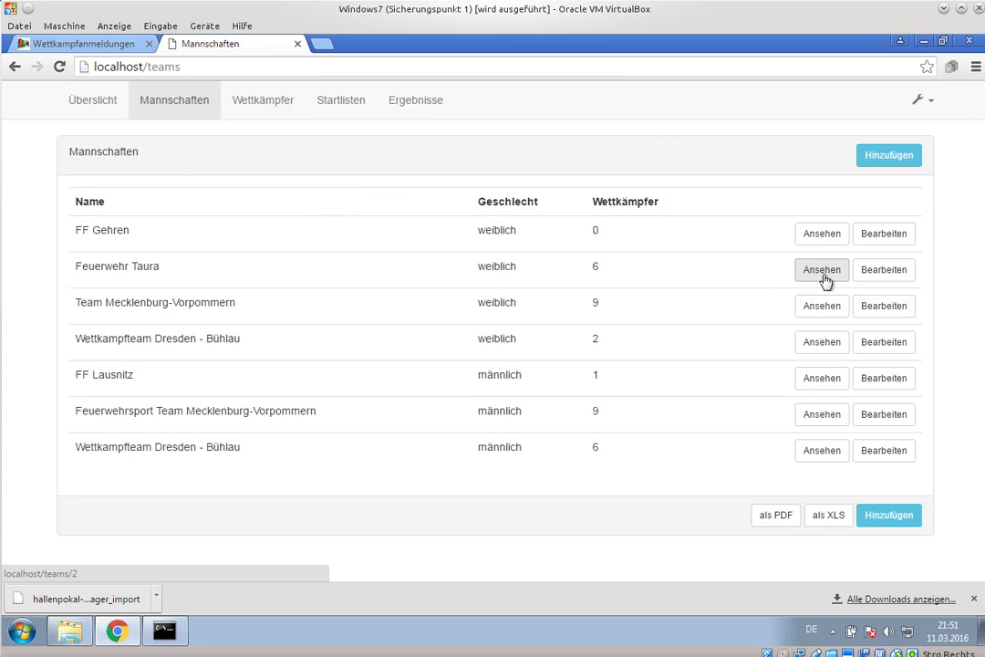
scroll(450, 378, down, 1)
click(543, 460)
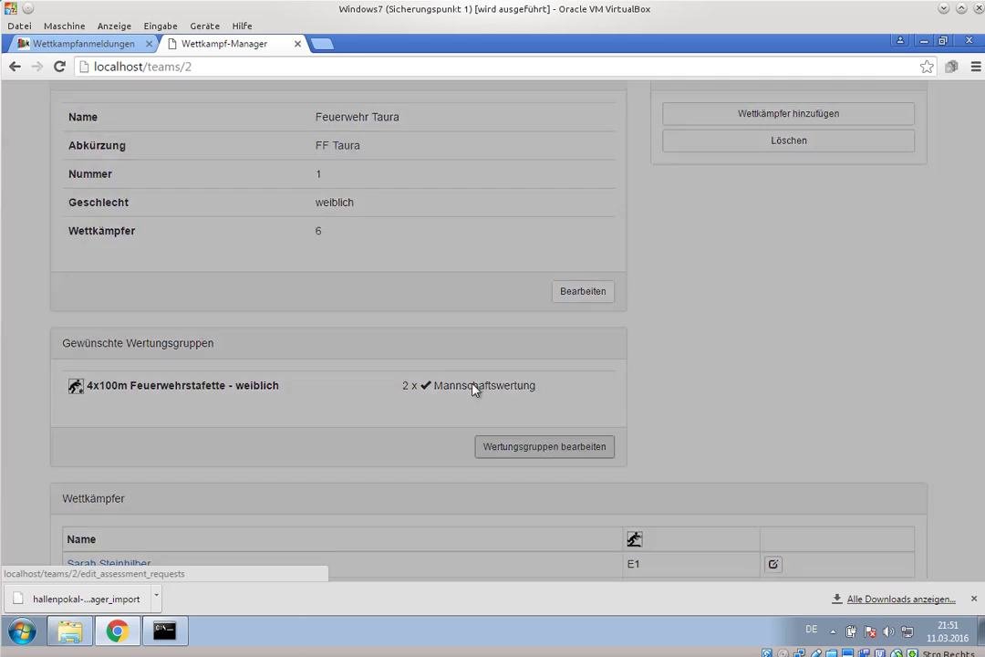
click(724, 279)
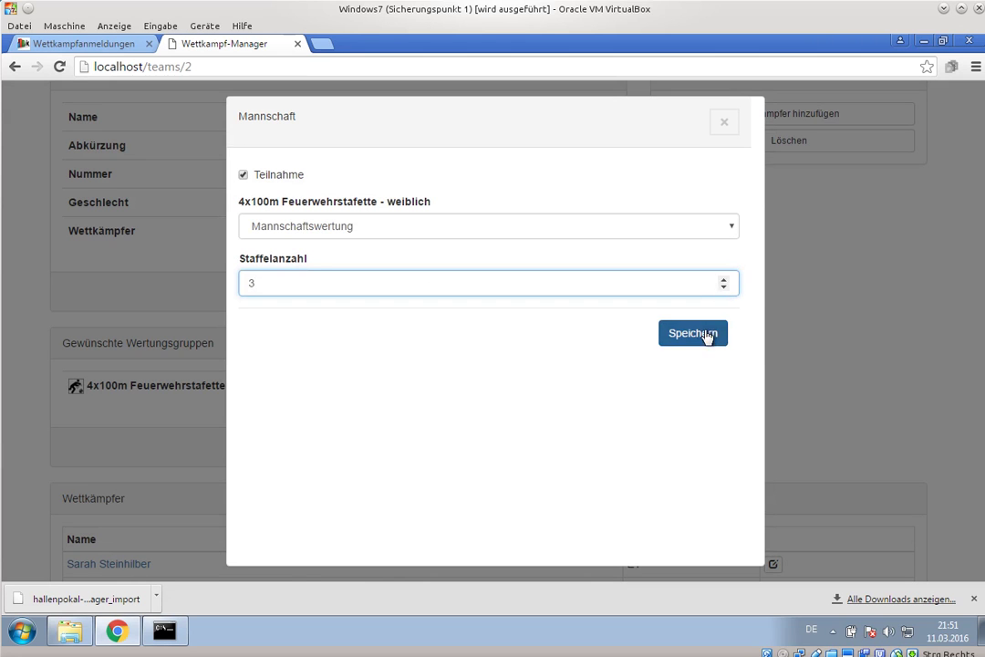
click(708, 334)
scroll(409, 173, up, 1)
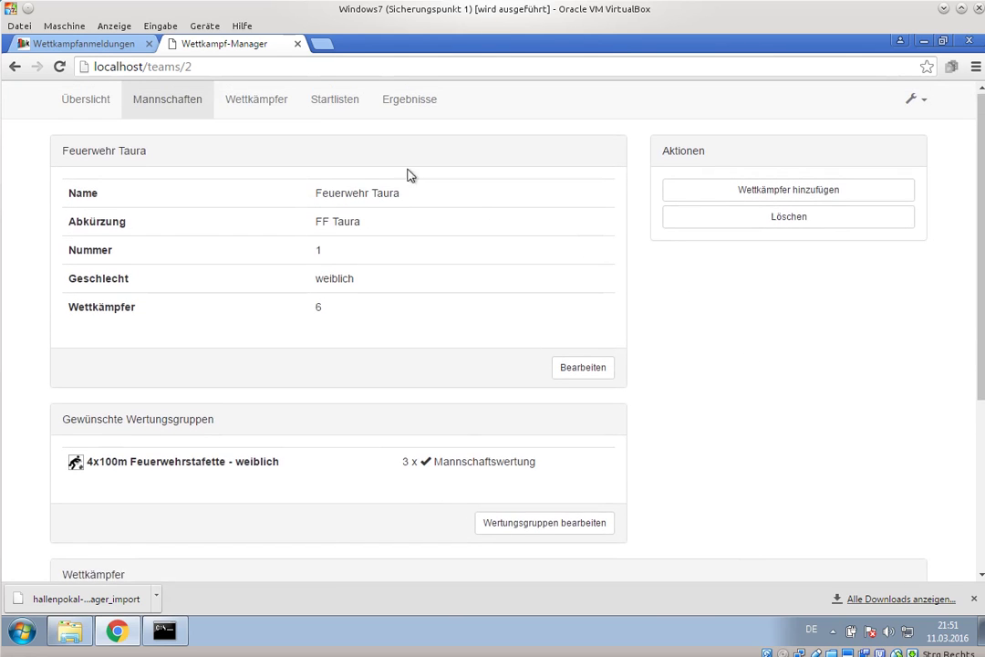
click(333, 114)
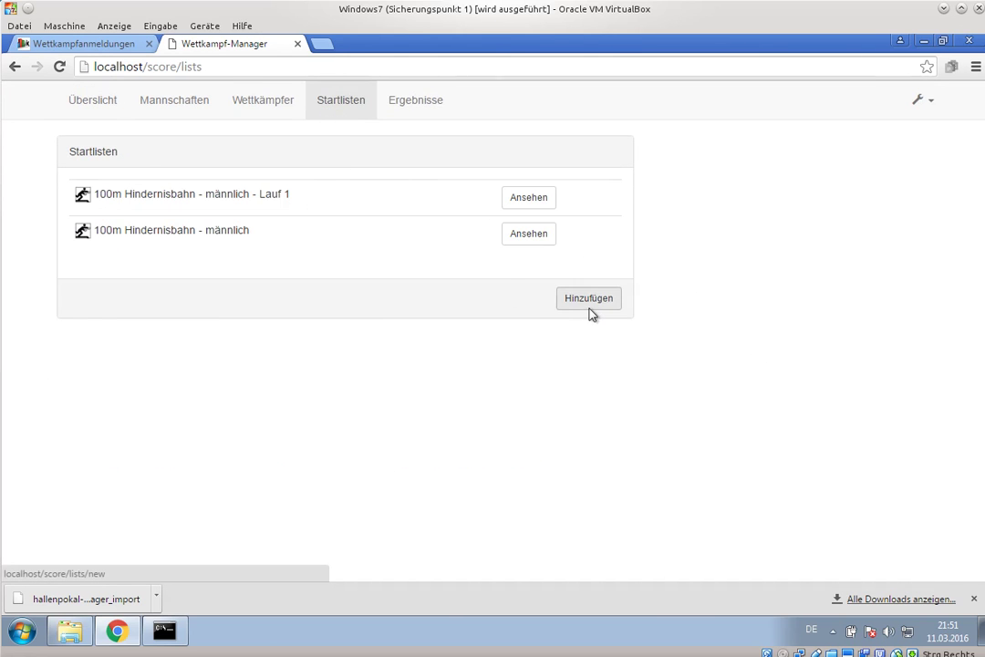
- Add a 4x100m Feuerwehrstafette - weiblich start list: 1 lane, abbreviation 'Lauf', Staffellauf mit A, B
click(588, 301)
click(167, 179)
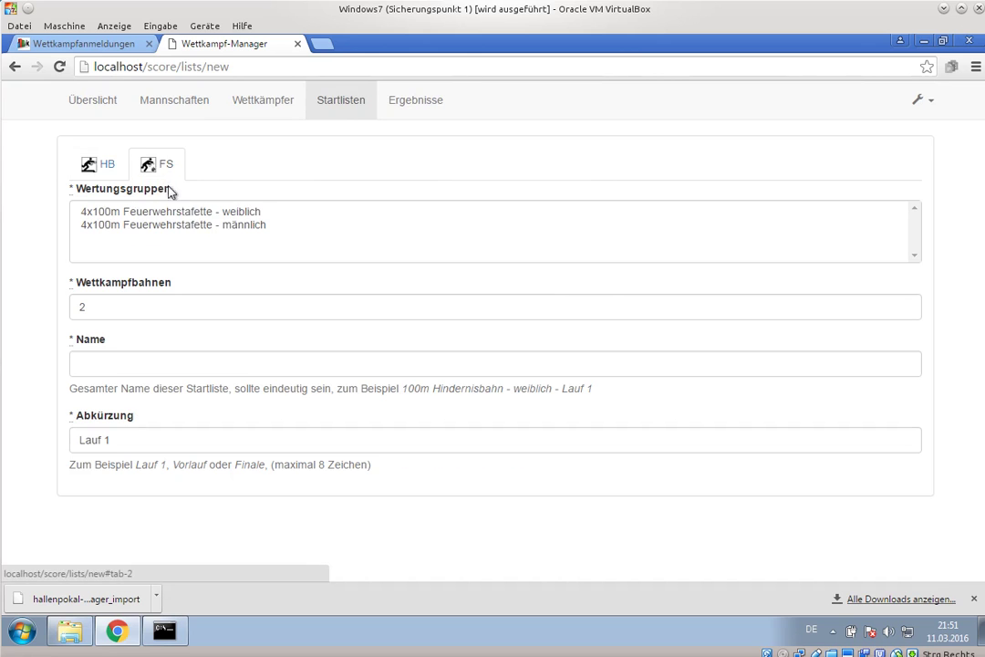
click(213, 212)
drag(58, 304, 82, 301)
text(1)
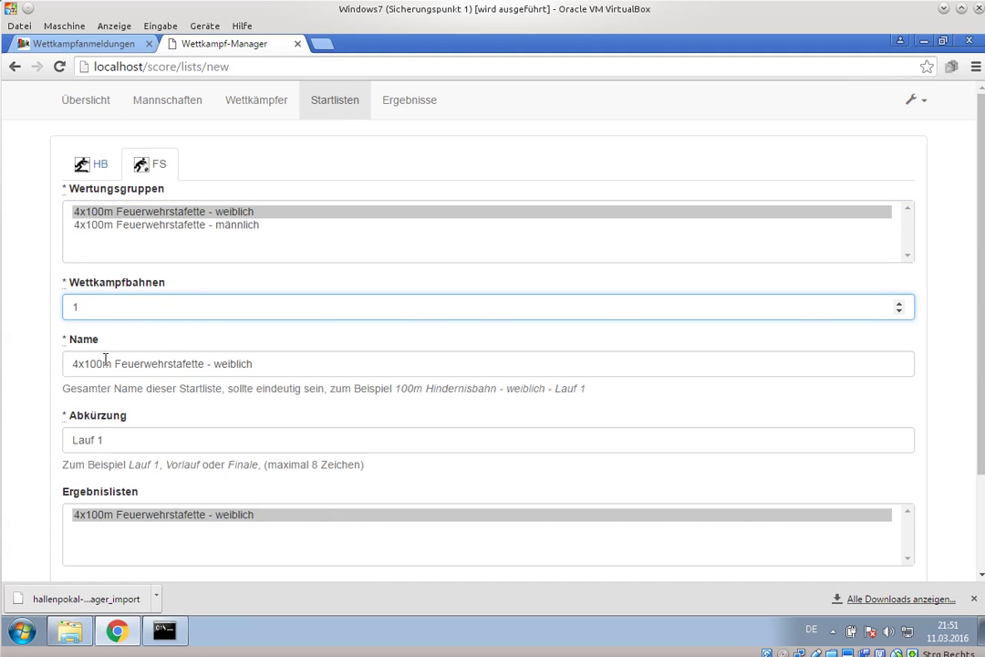
click(132, 441)
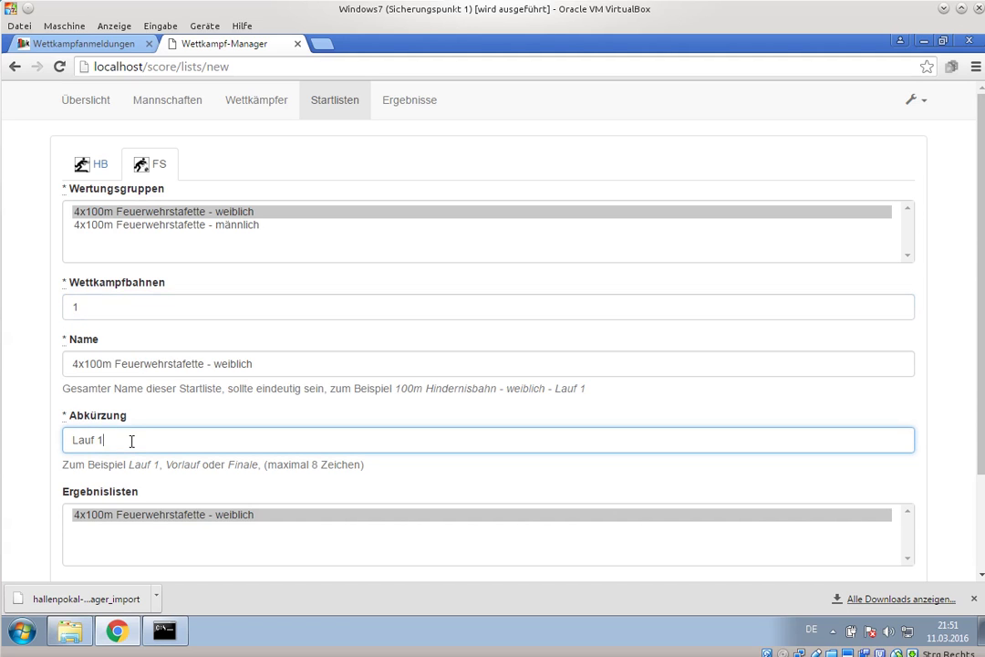
key(BackSpace)
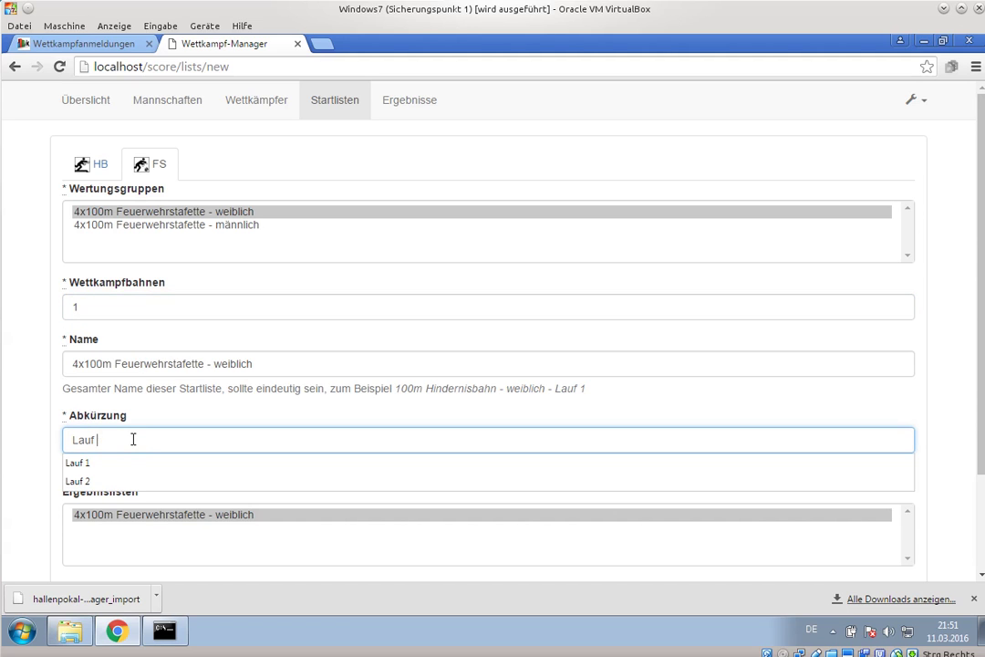
click(35, 314)
scroll(43, 348, down, 1)
scroll(43, 348, down, 2)
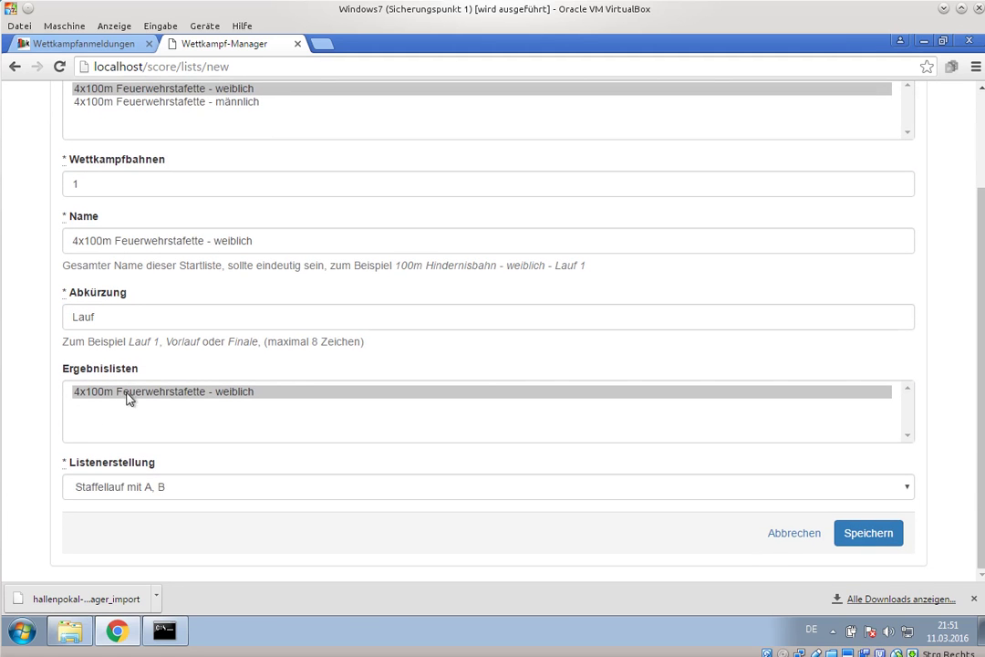
click(97, 485)
click(84, 504)
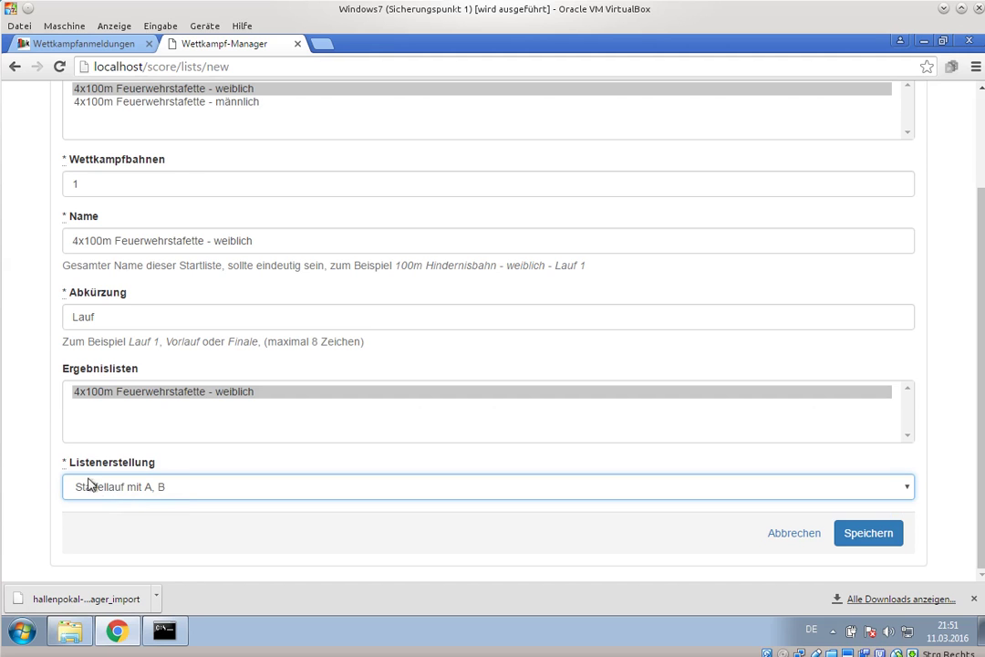
click(881, 539)
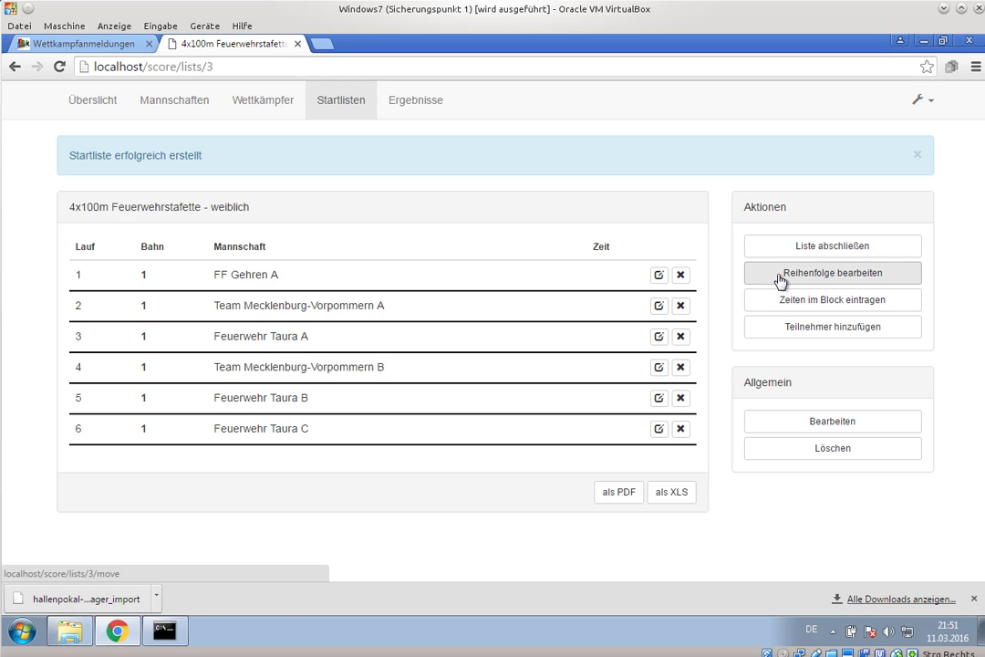
- Record a valid 22,22 time for Feuerwehr Taura A in run 3
click(660, 337)
click(447, 227)
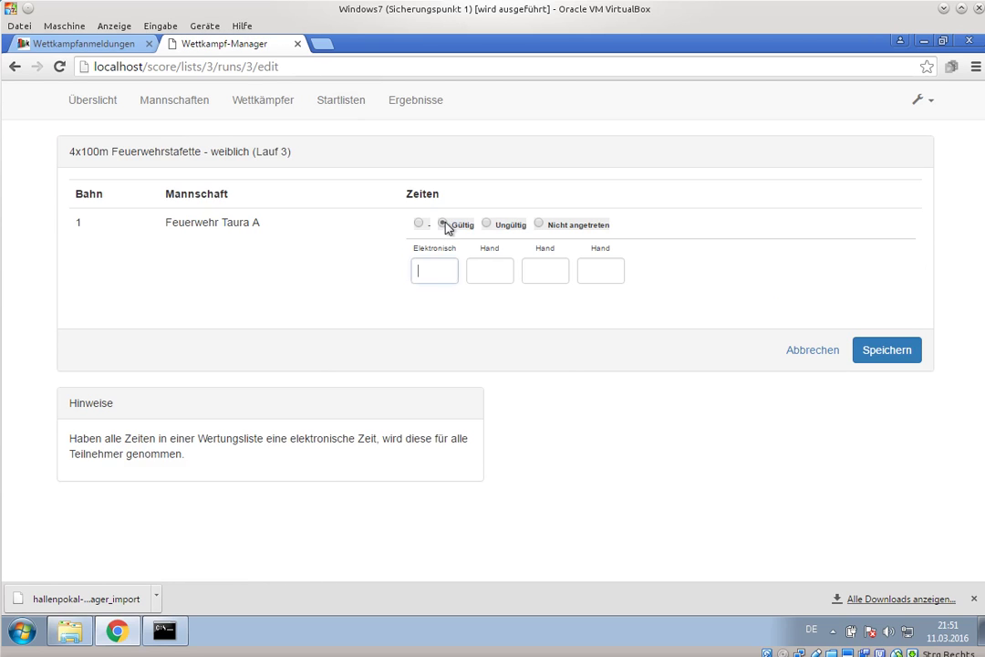
text(22,22)
key(Return)
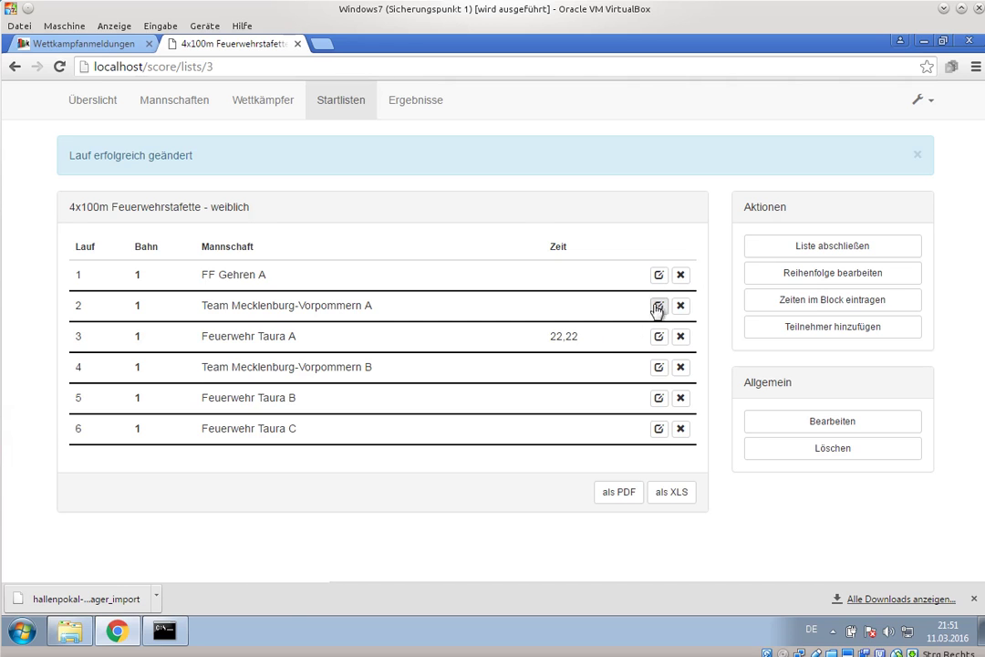
- Mark FF Gehren A and Team Mecklenburg-Vorpommern A invalid in block entry, then view results
click(814, 304)
click(591, 221)
click(591, 316)
scroll(821, 510, down, 5)
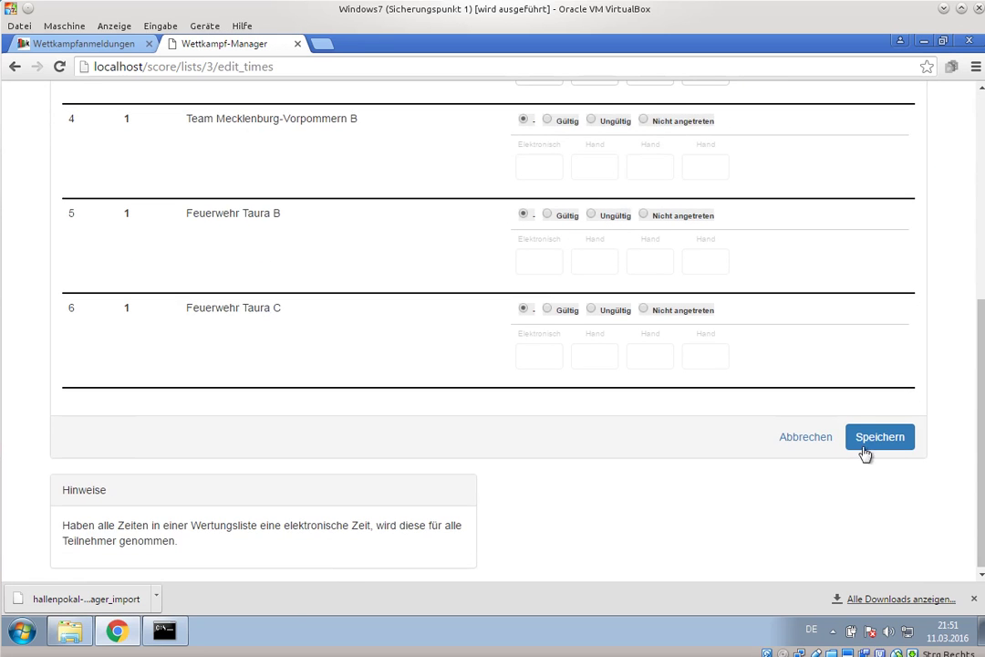
click(877, 438)
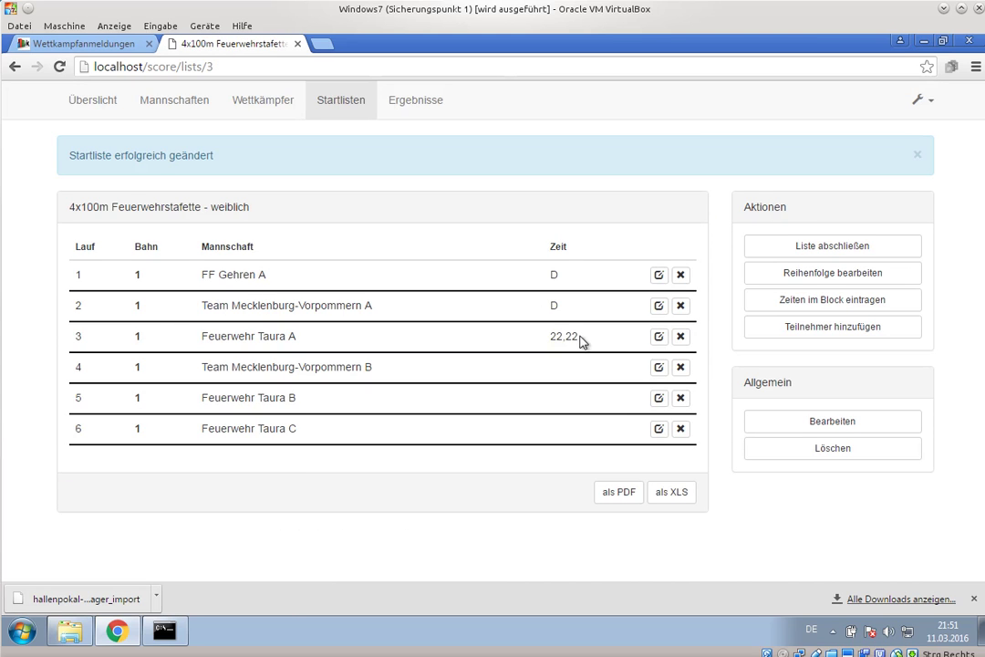
click(413, 108)
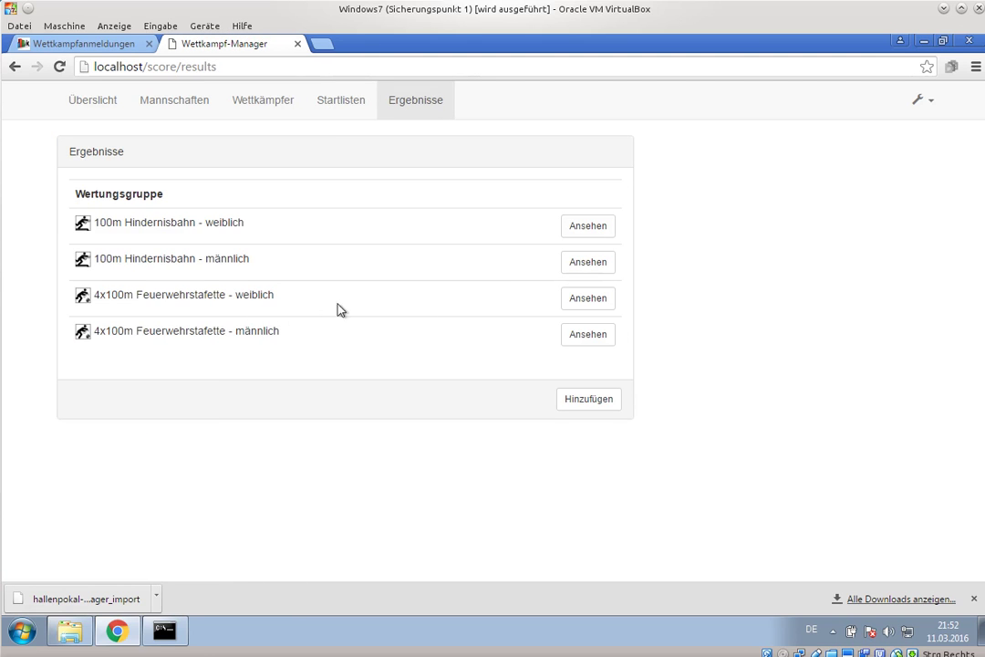
- Review the 4x100m Feuerwehrstafette - weiblich results, then return to the Übersicht page
click(590, 303)
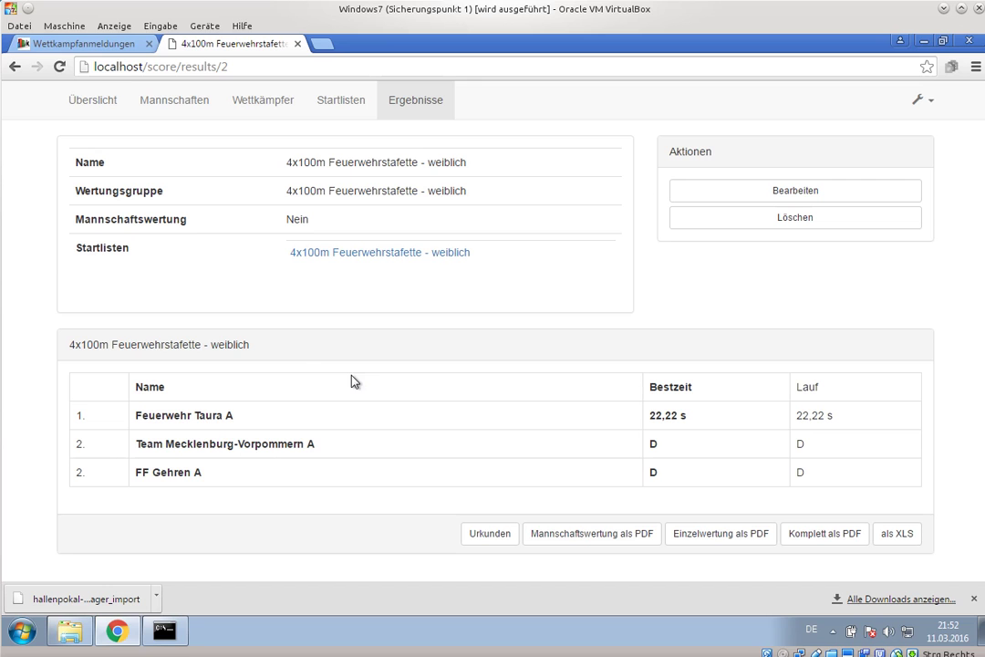
click(111, 109)
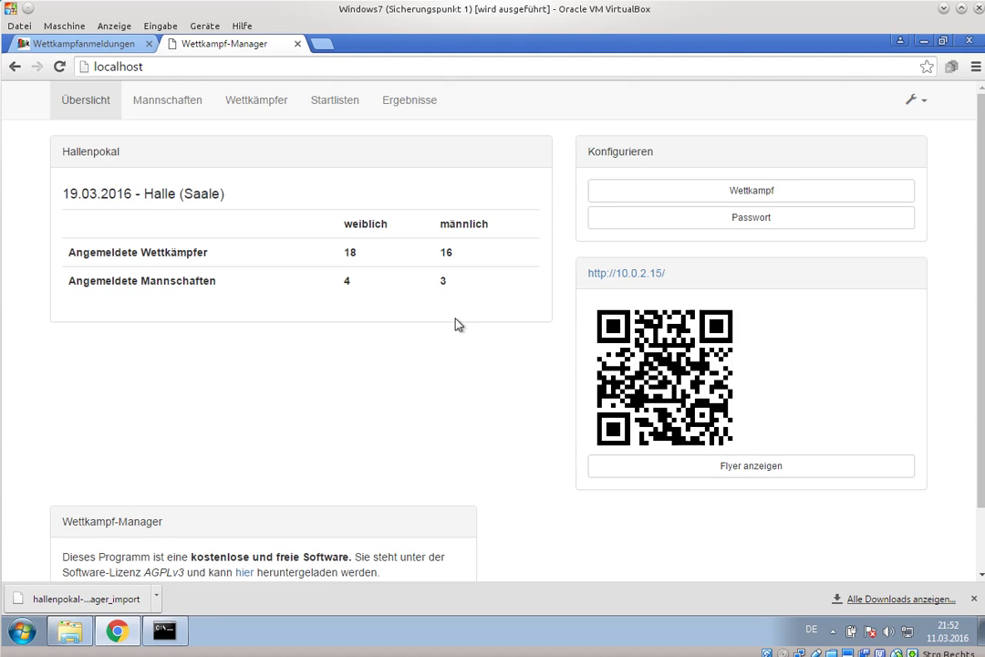
- Enter 'wettkampf-manager' as Hostname des Systems in the Wettkampf settings and save
scroll(541, 332, down, 1)
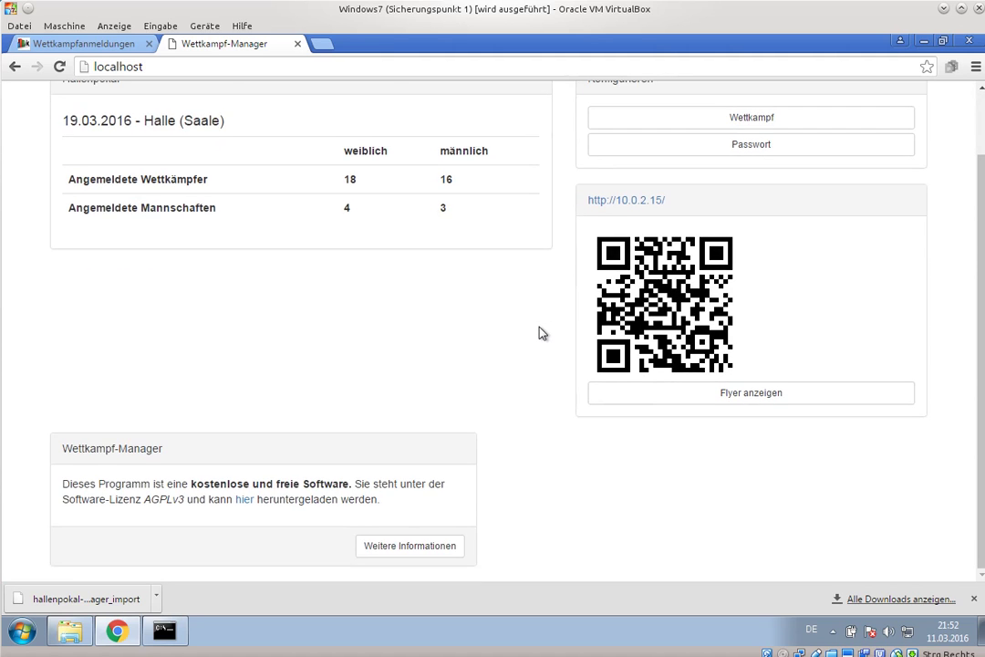
scroll(541, 333, up, 1)
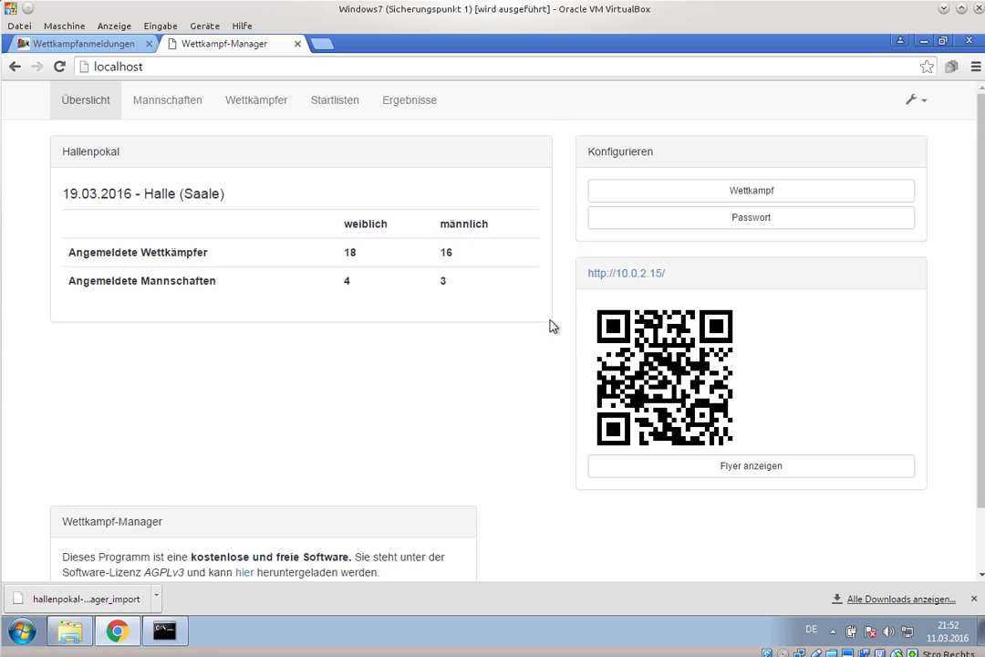
click(741, 199)
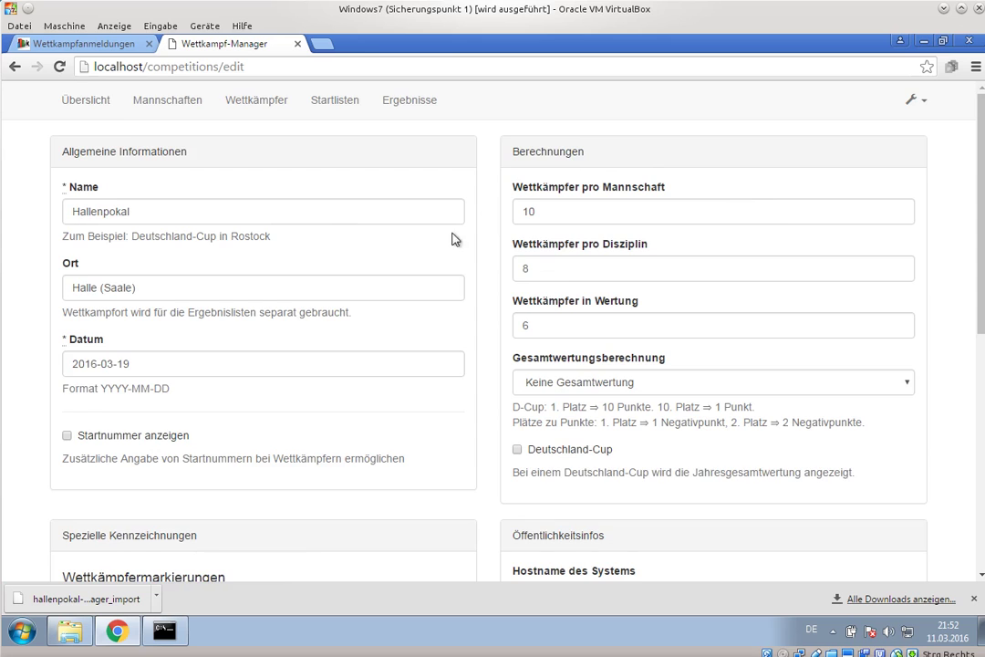
scroll(453, 238, down, 3)
click(539, 294)
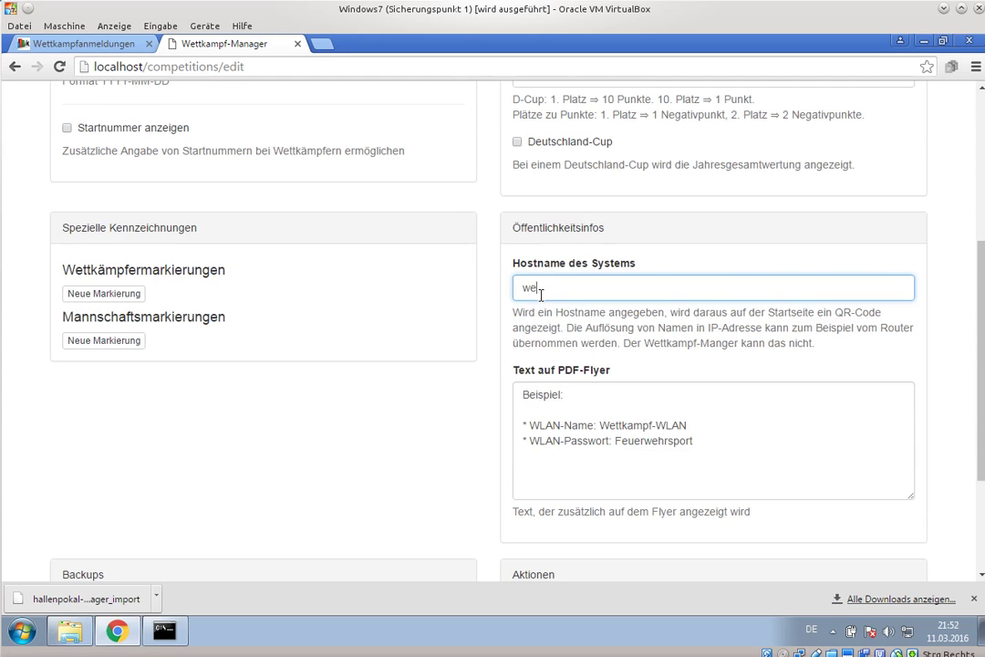
text(wettkampf-manager)
key(Return)
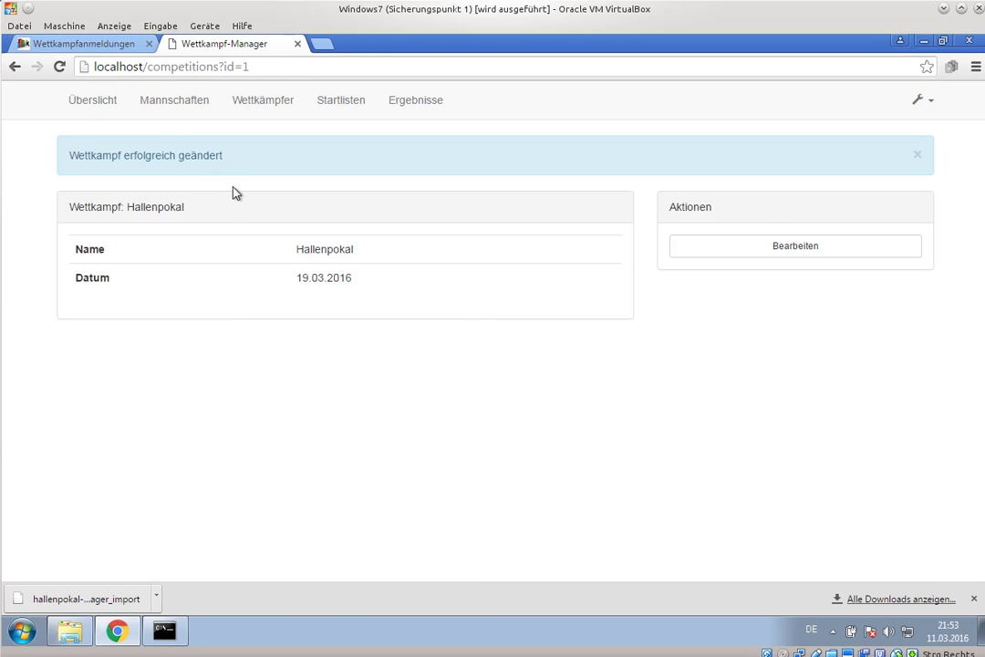
- Re-save the Wettkampf settings, then open the flyer PDF from the overview
click(96, 101)
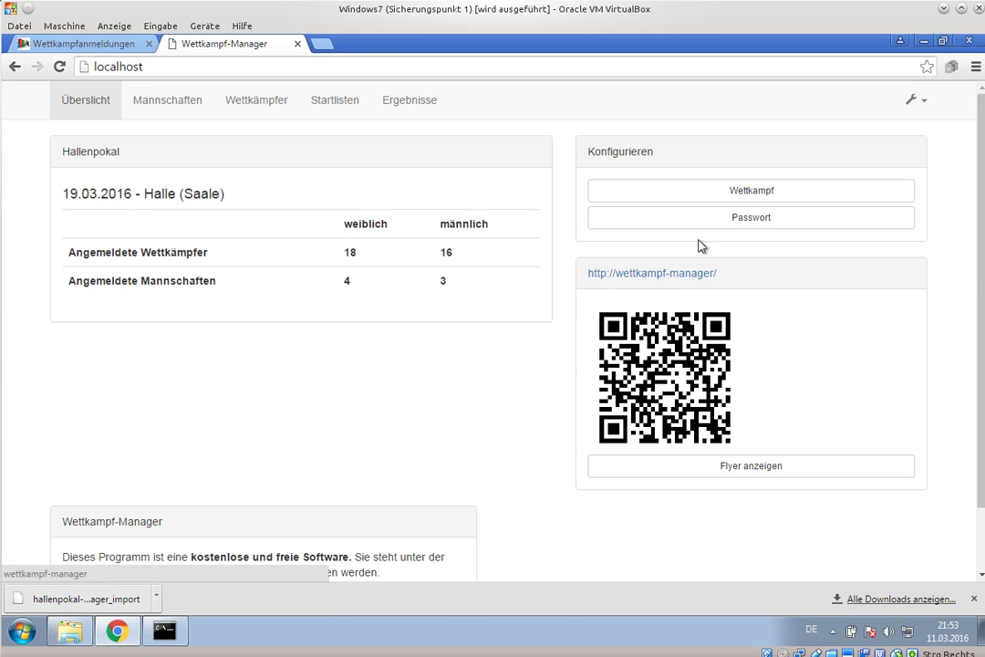
click(701, 195)
scroll(719, 388, down, 10)
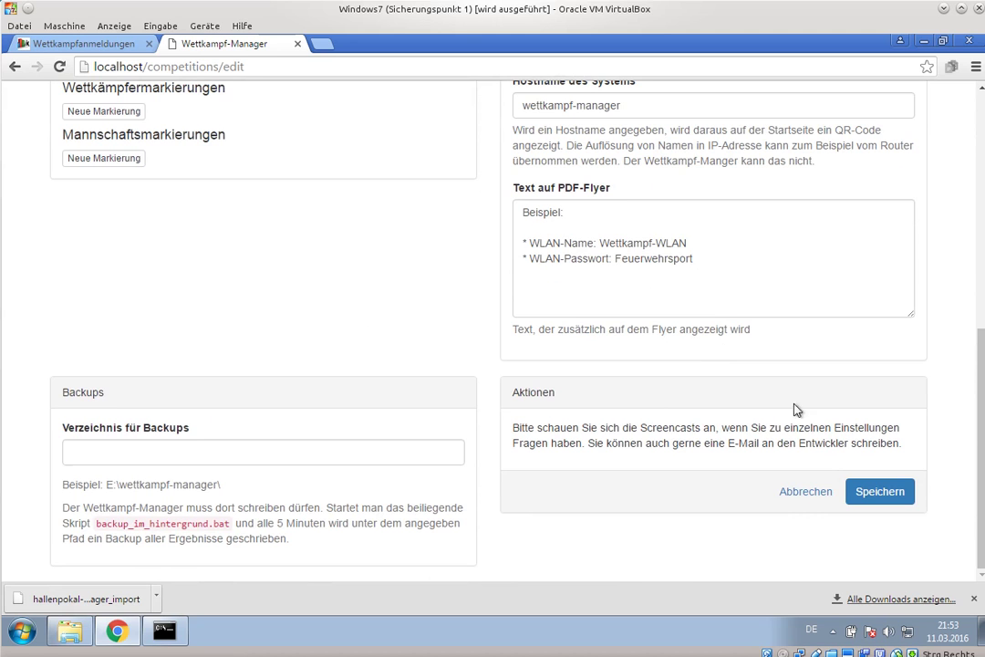
click(881, 497)
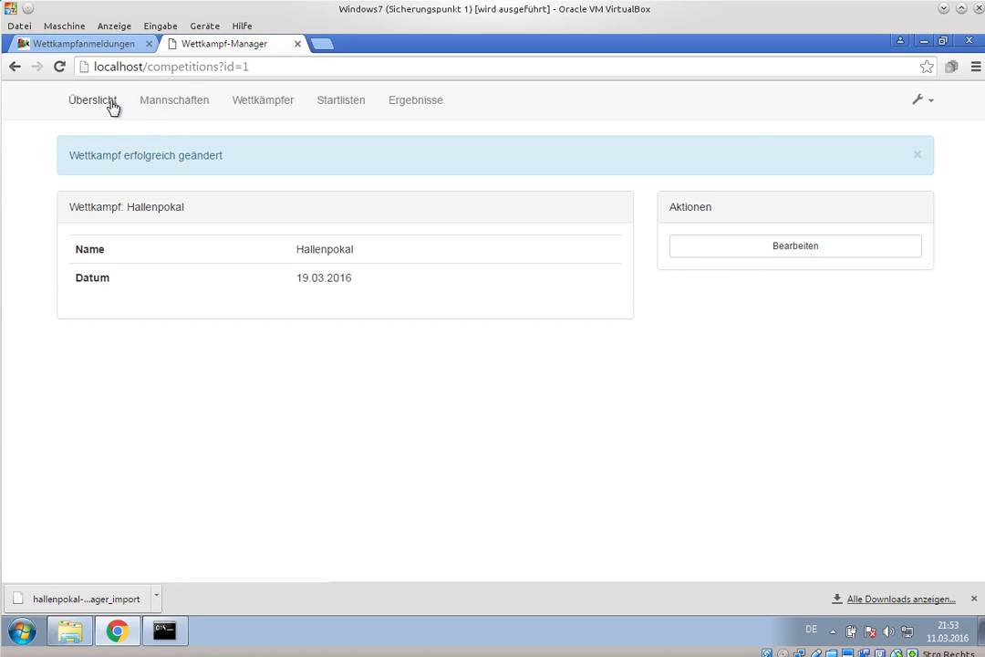
click(113, 107)
click(711, 477)
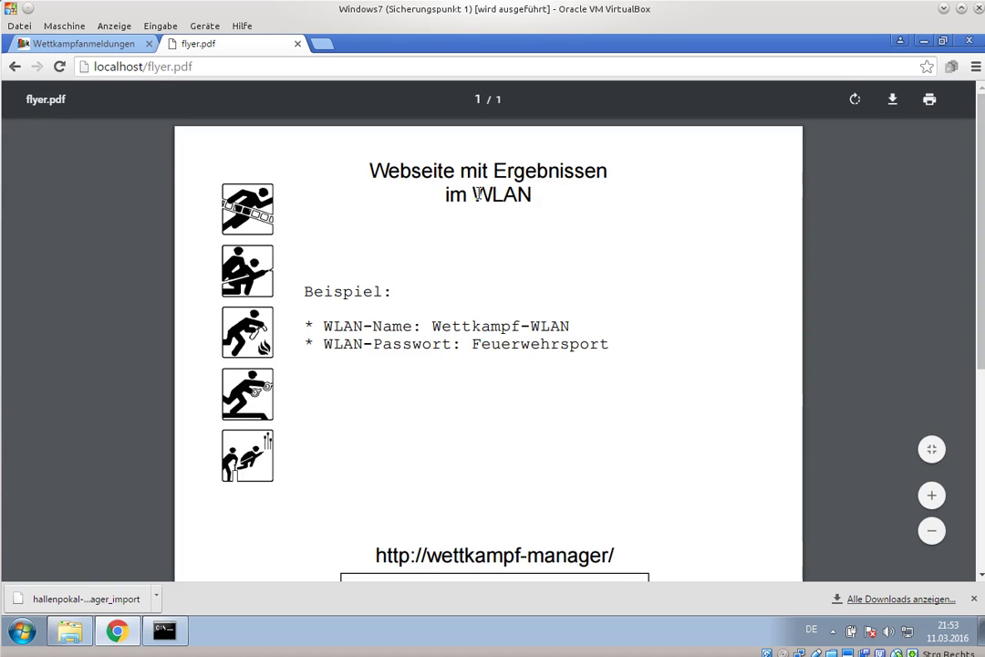
- Scroll through flyer.pdf's WLAN text and QR code, then go back to the Hallenpokal overview
scroll(390, 330, down, 5)
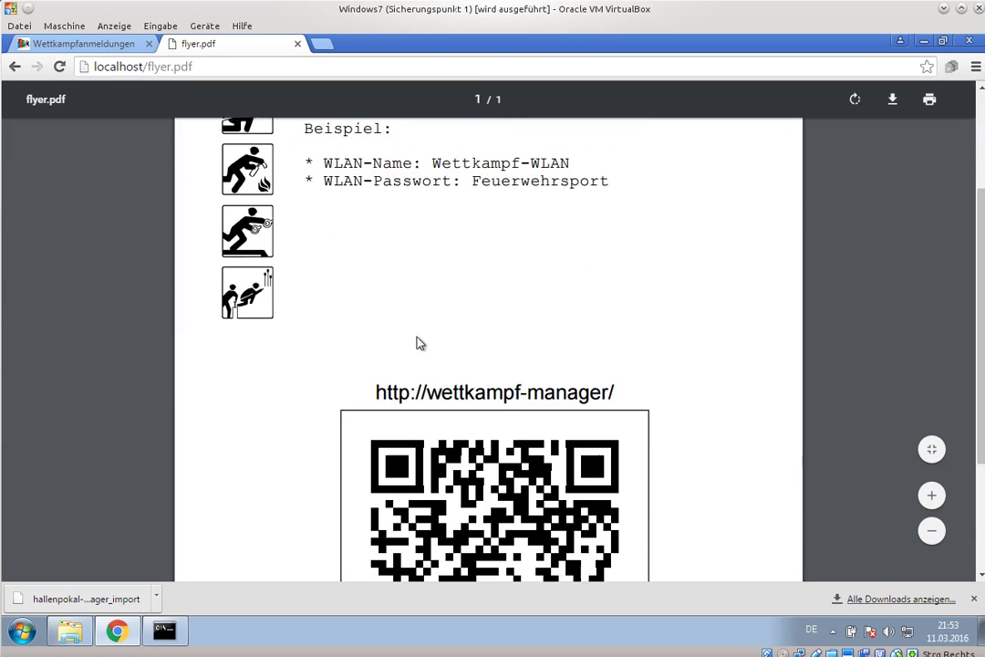
scroll(468, 322, up, 3)
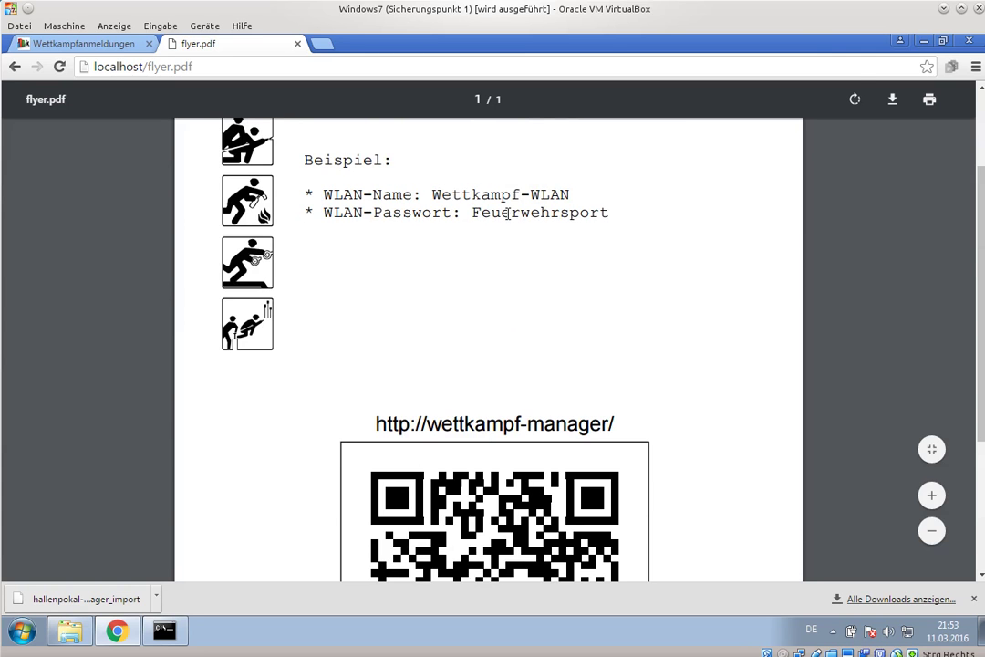
scroll(483, 267, up, 2)
click(15, 67)
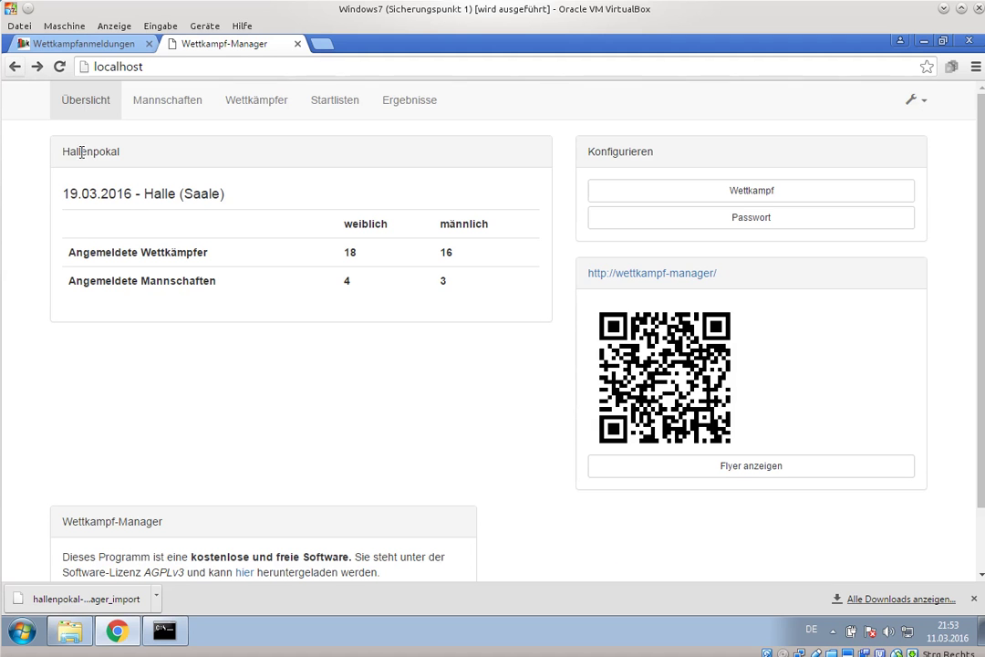
scroll(355, 349, down, 2)
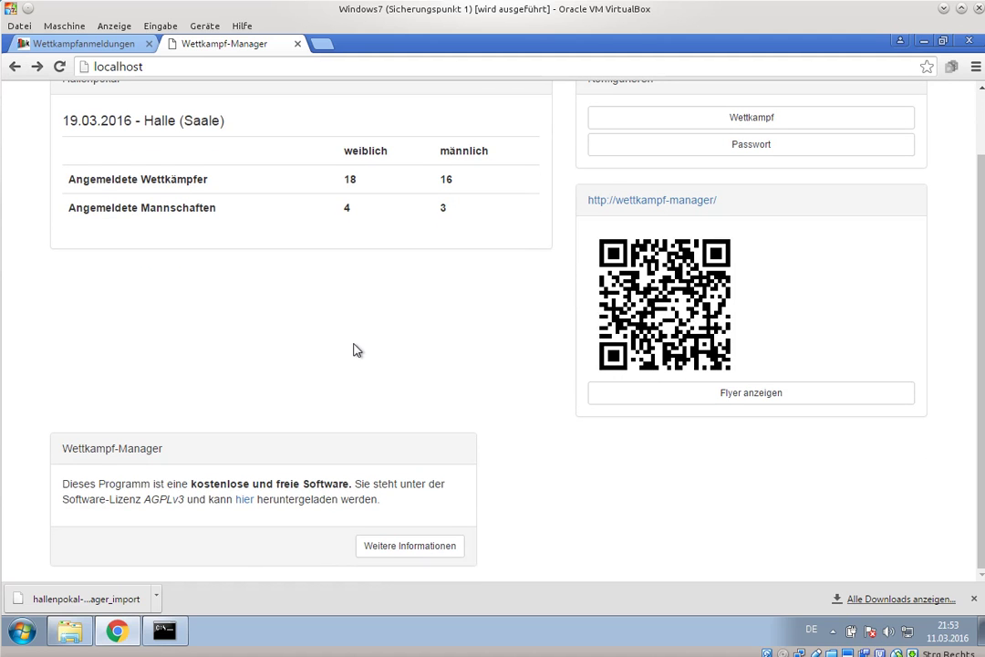
scroll(355, 350, up, 2)
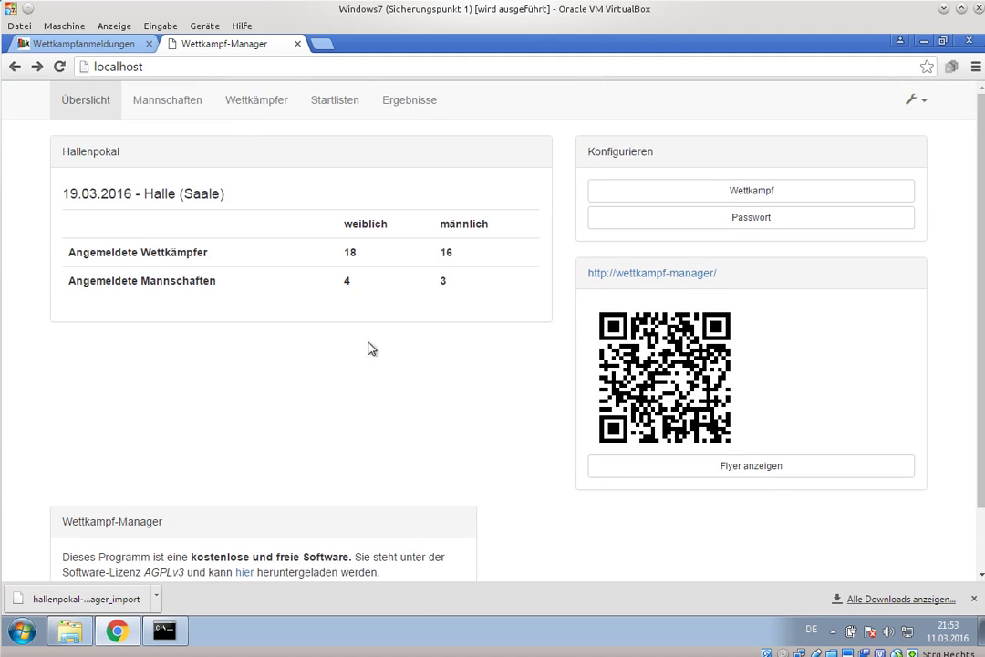